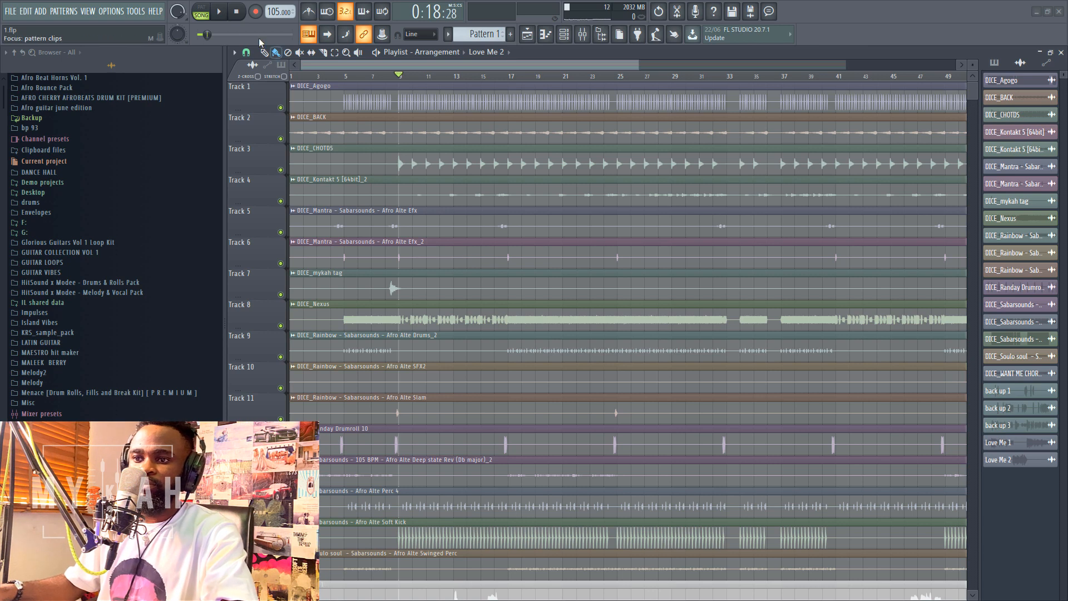
- Play the song from the intro and look through all the beat and vocal tracks in the Playlist
click(220, 12)
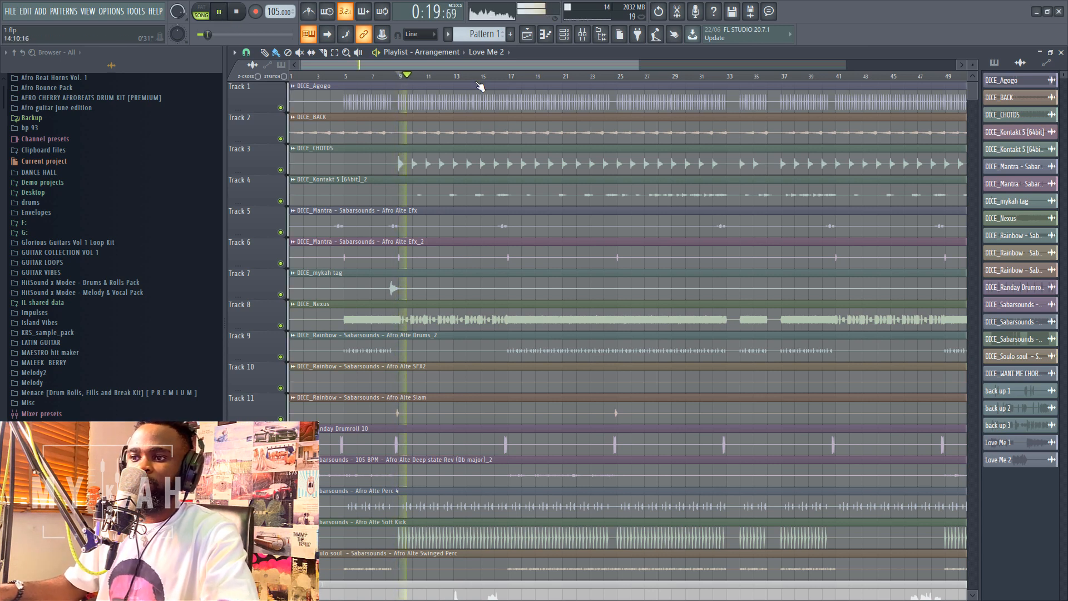
scroll(480, 86, down, 1)
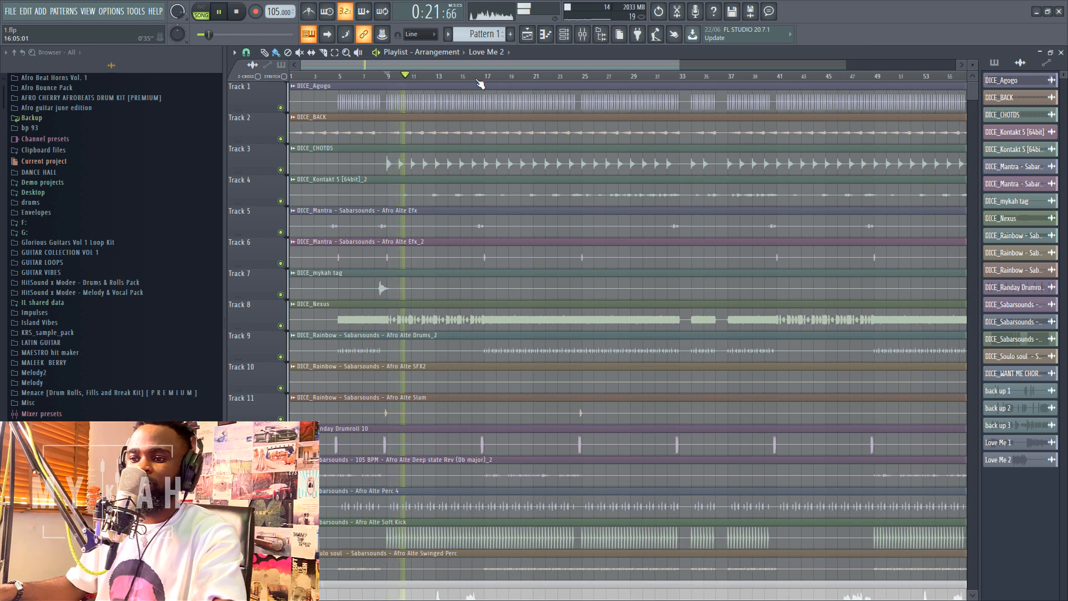
scroll(456, 251, down, 2)
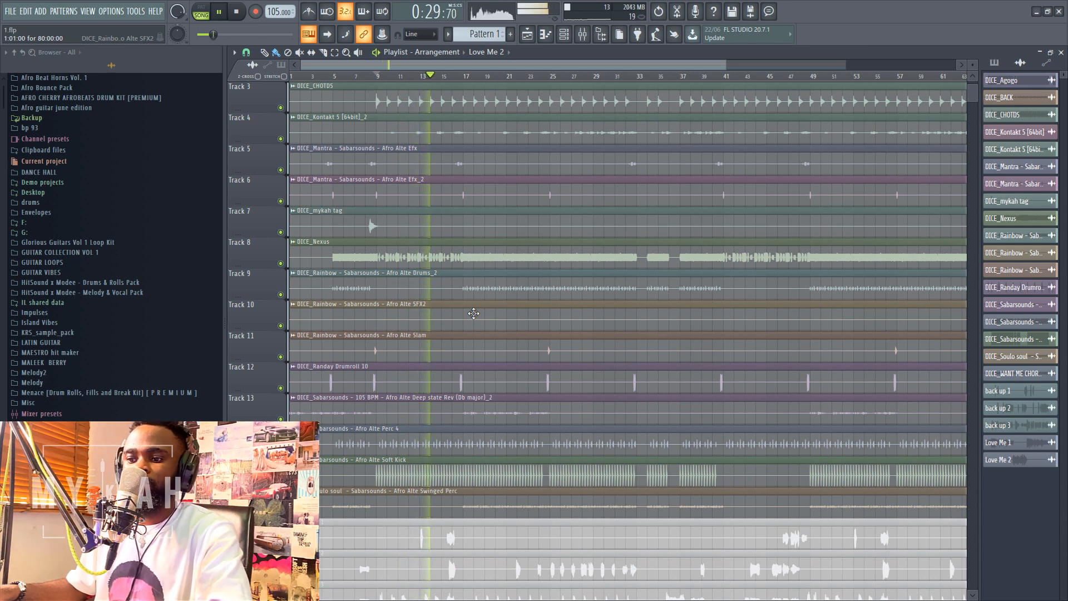
scroll(474, 313, down, 4)
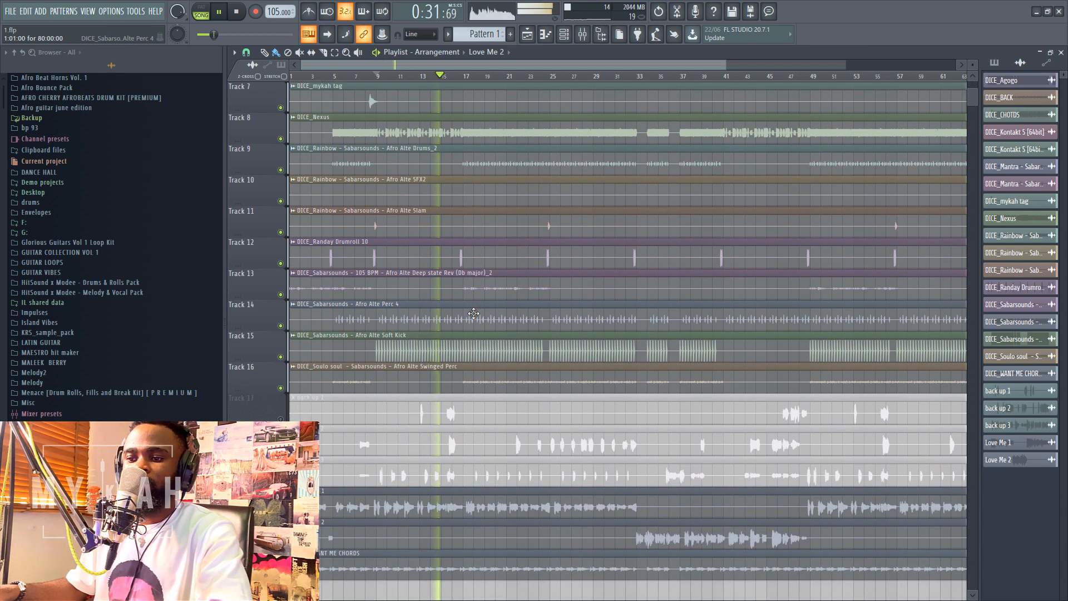
scroll(473, 313, down, 2)
scroll(473, 314, up, 3)
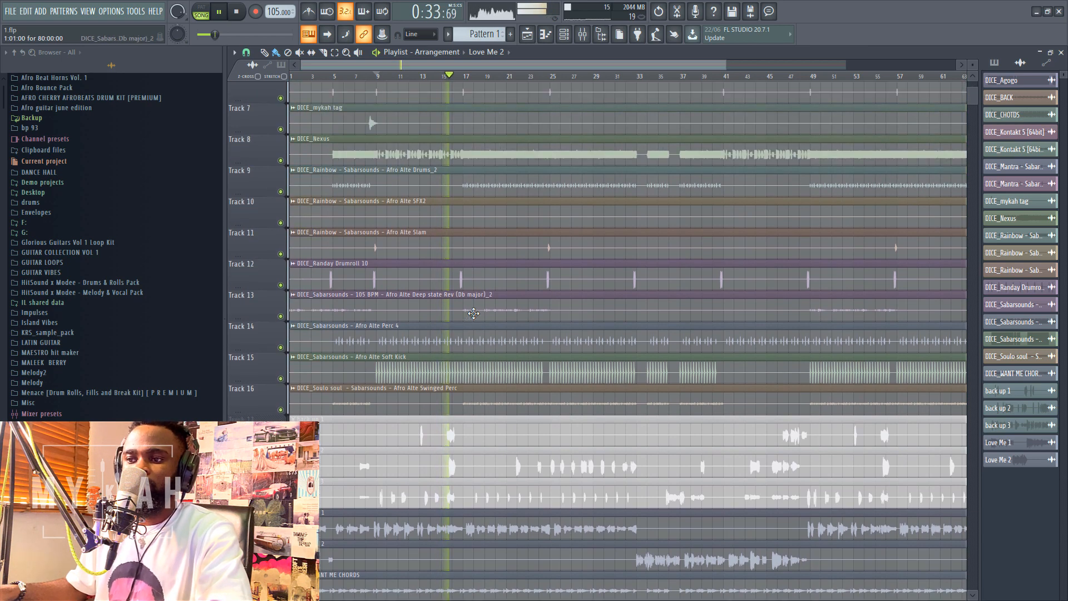
scroll(474, 314, up, 6)
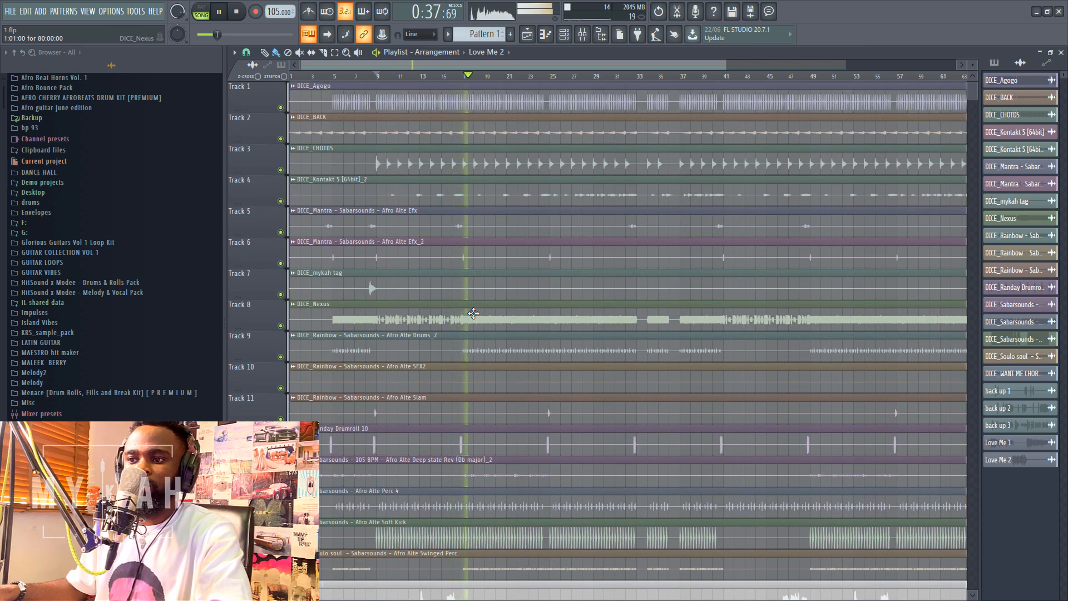
key(space)
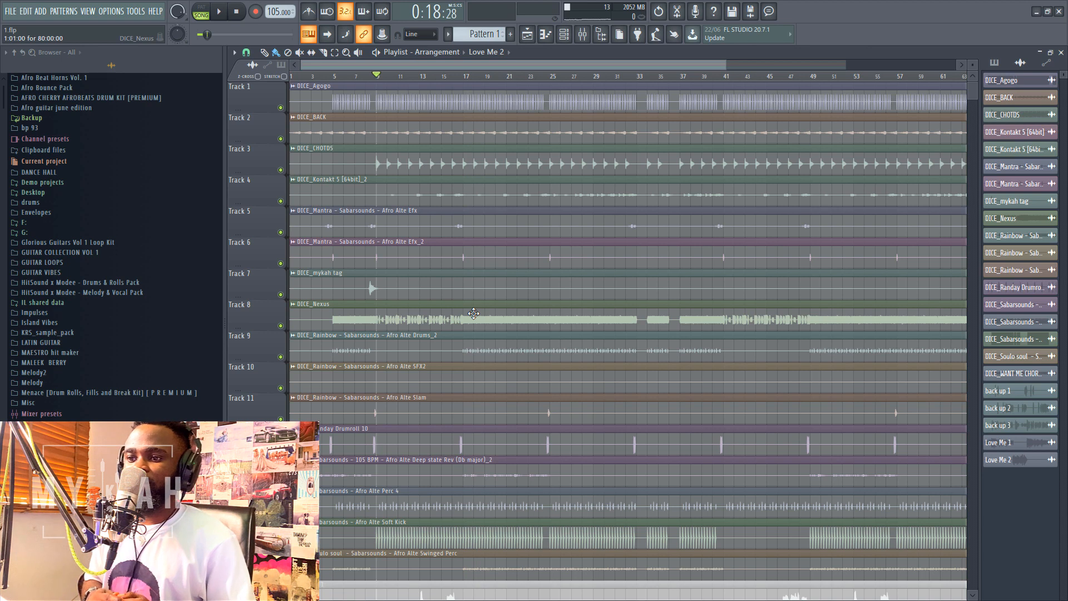
- Load FabFilter Pro-DS into effect slot 7 of the Love Me 1 mixer track
click(582, 35)
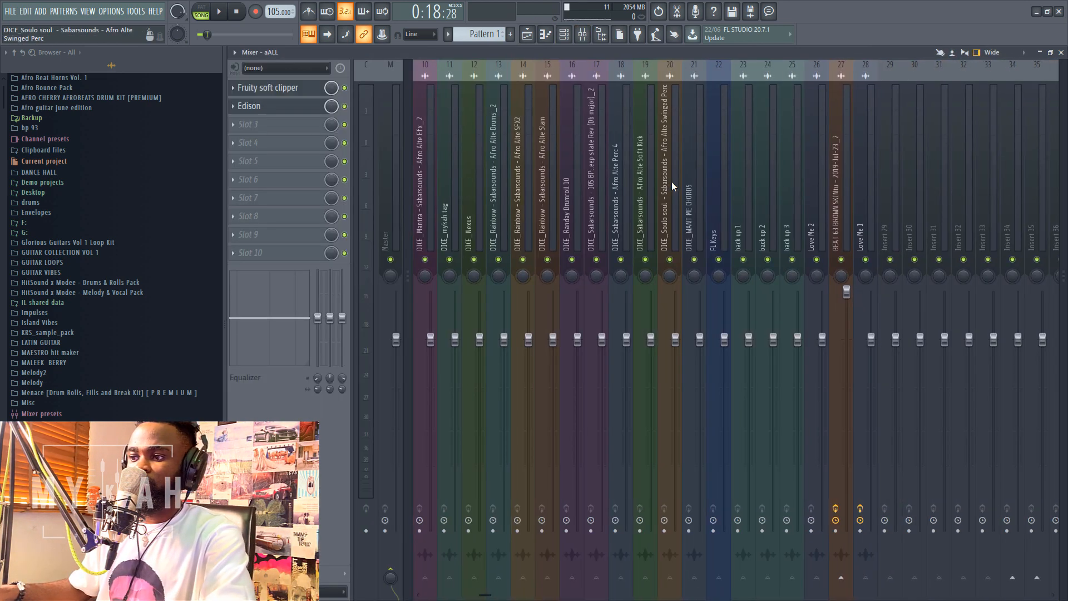
scroll(672, 182, down, 5)
click(719, 222)
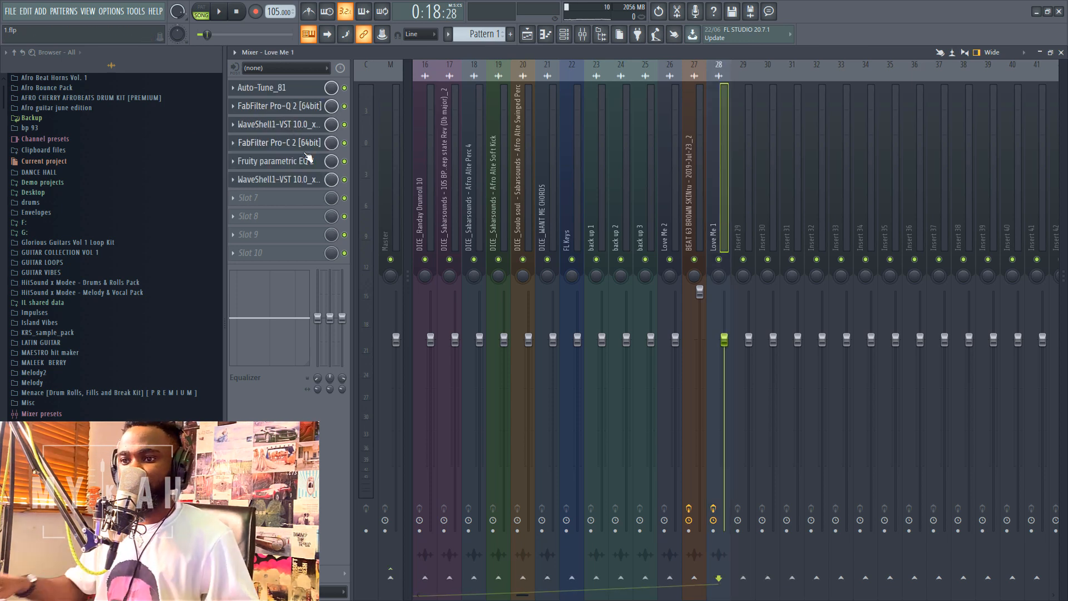
click(301, 198)
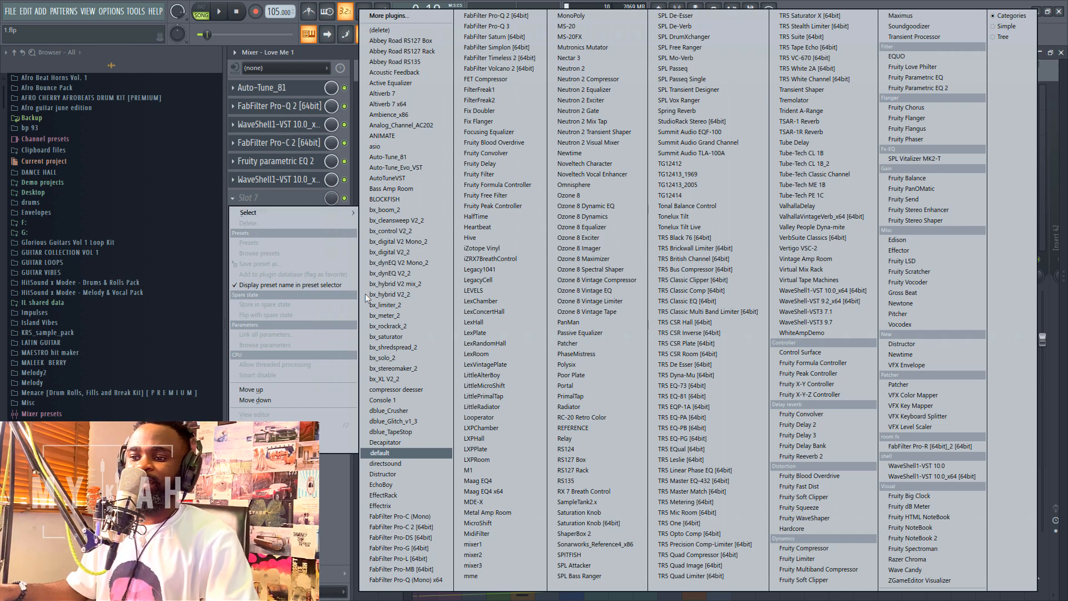
click(425, 538)
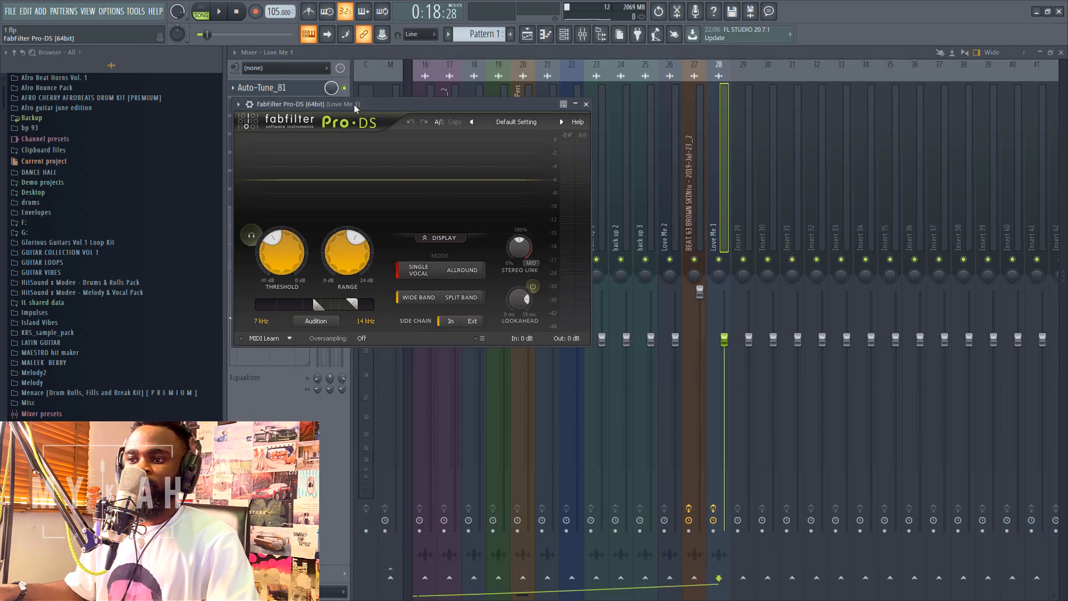
drag(362, 110, 477, 139)
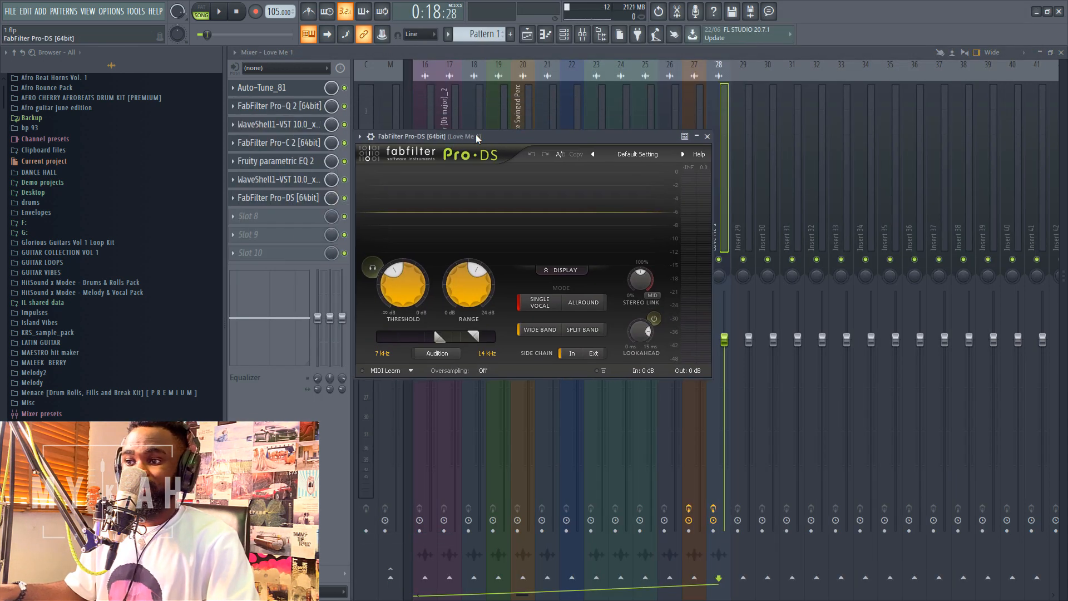
- Load the Male Split Band single-vocal preset in Pro-DS
click(635, 155)
mouse_move(659, 183)
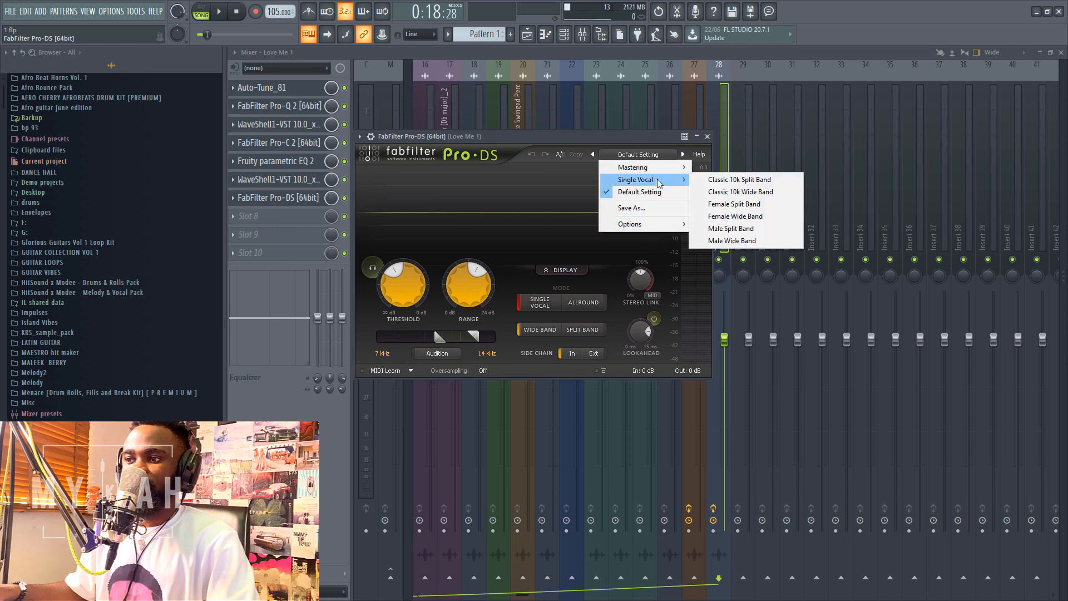
click(738, 228)
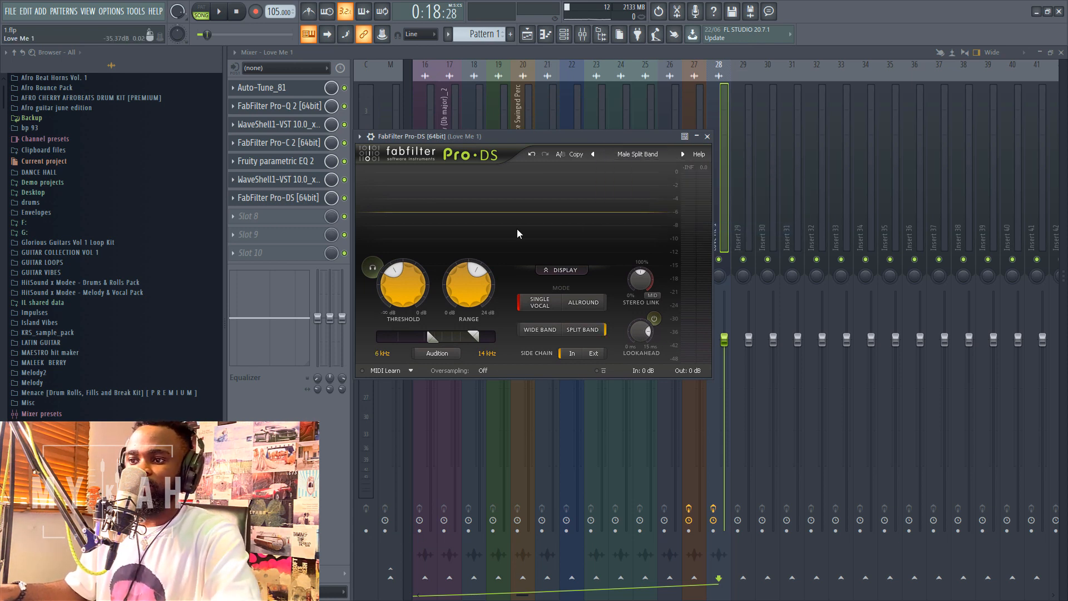
- Set the Pro-DS threshold to about -35.4 dB while listening to the vocal in the song
key(space)
drag(477, 138, 539, 151)
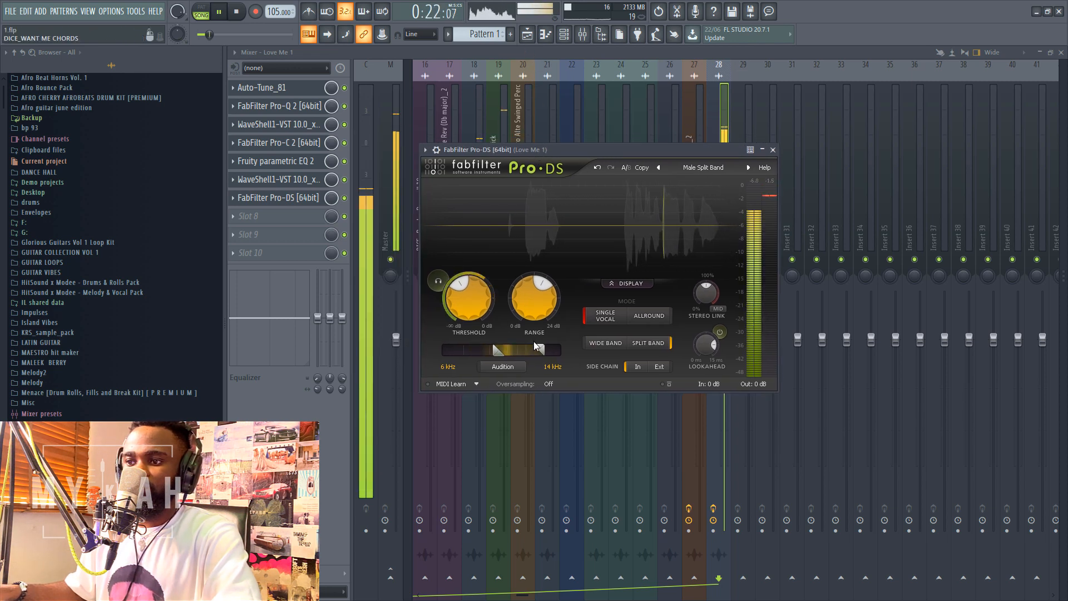
mouse_move(467, 291)
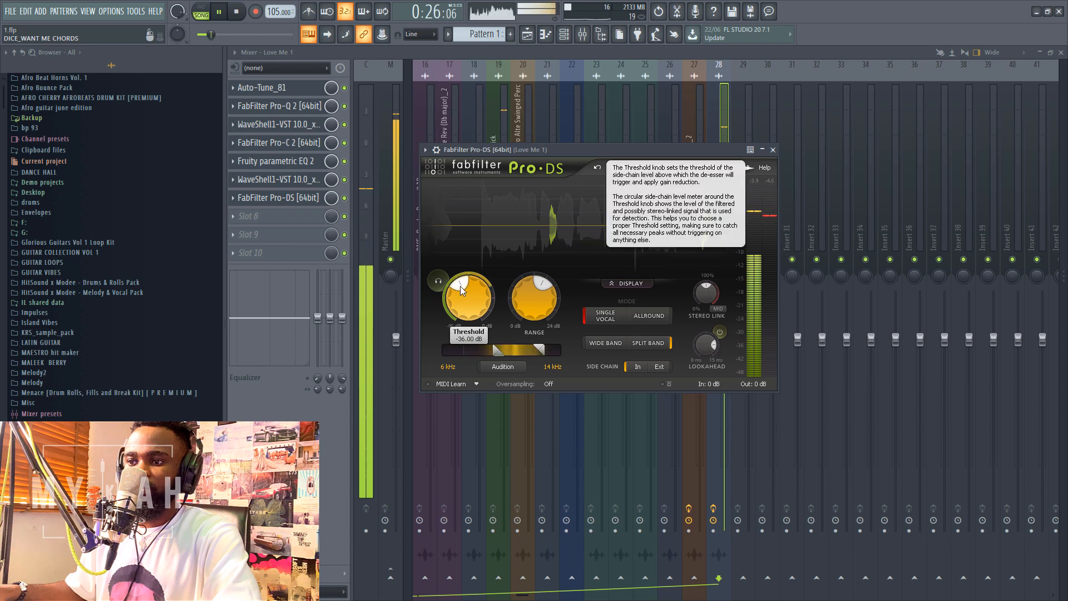
drag(460, 286, 460, 282)
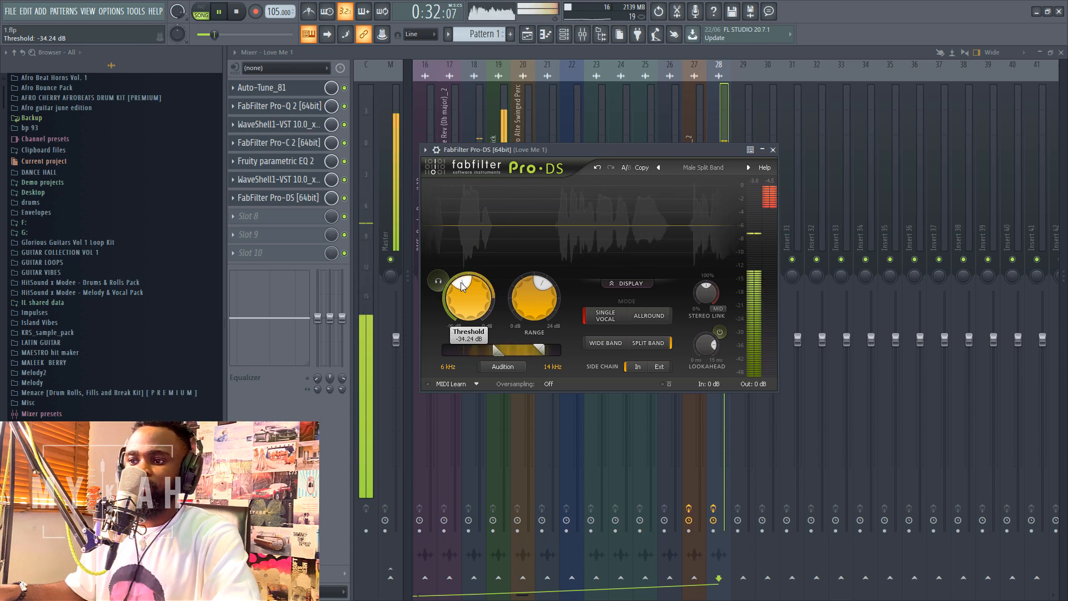
drag(462, 286, 464, 292)
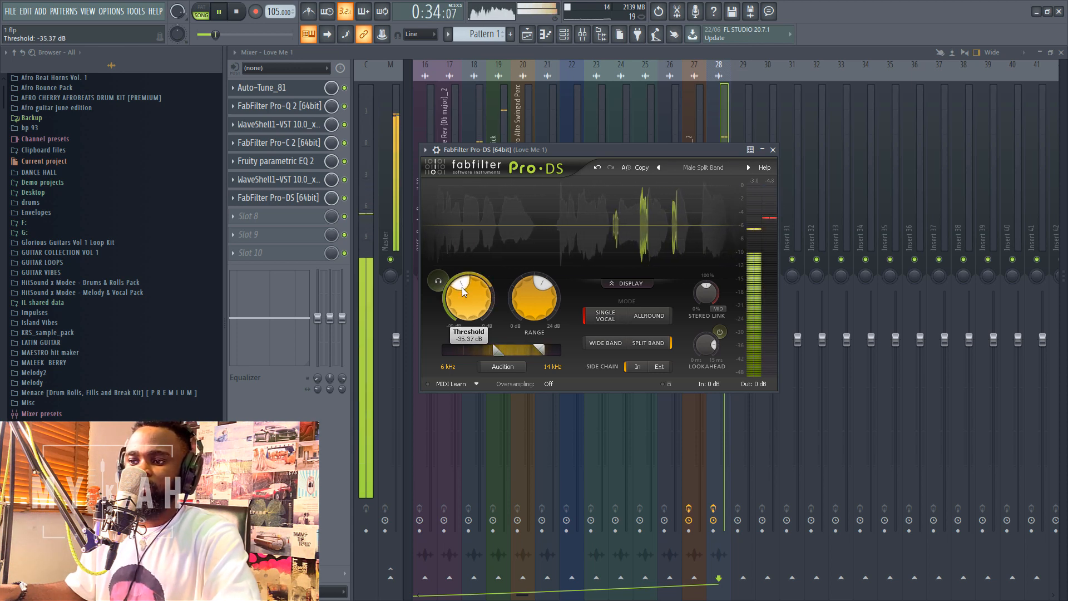
key(space)
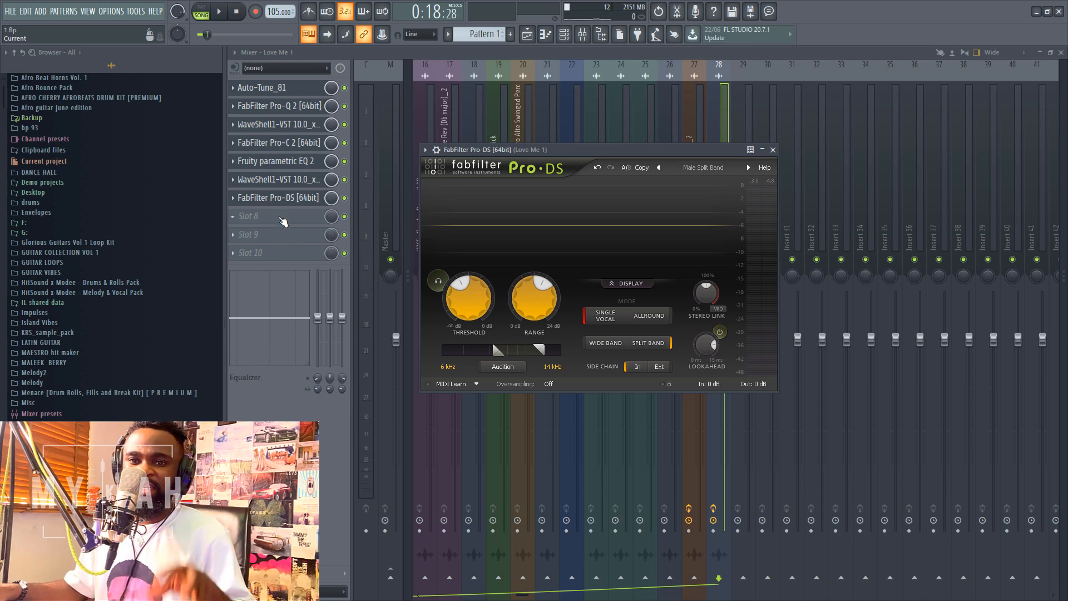
- Load Virtual Mix Rack into effect slot 8 of Love Me 1 and place an FG-76 preamp in rack bay A
click(283, 222)
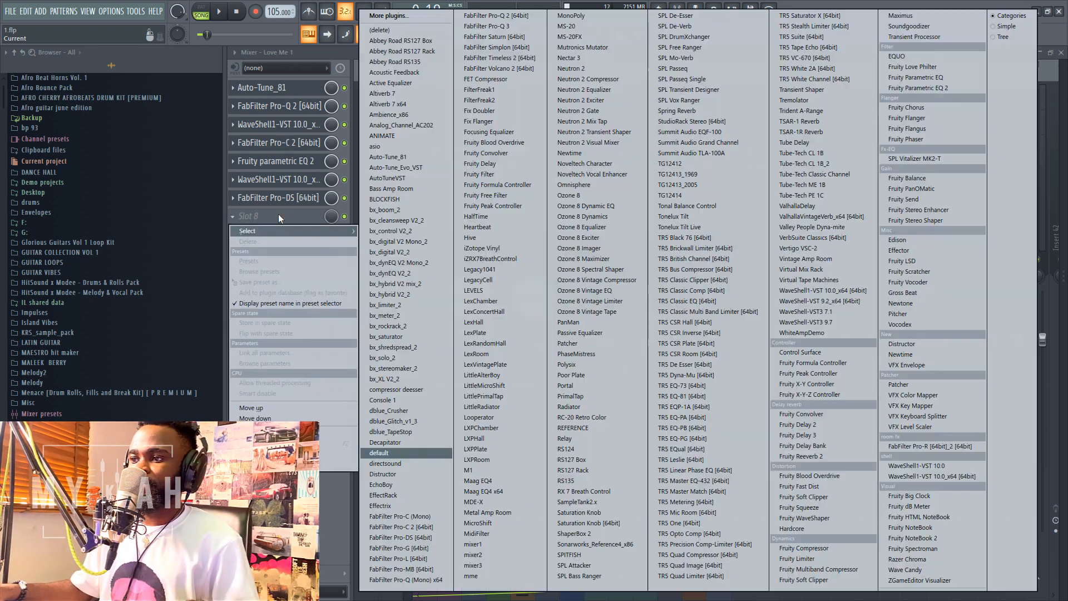
click(823, 272)
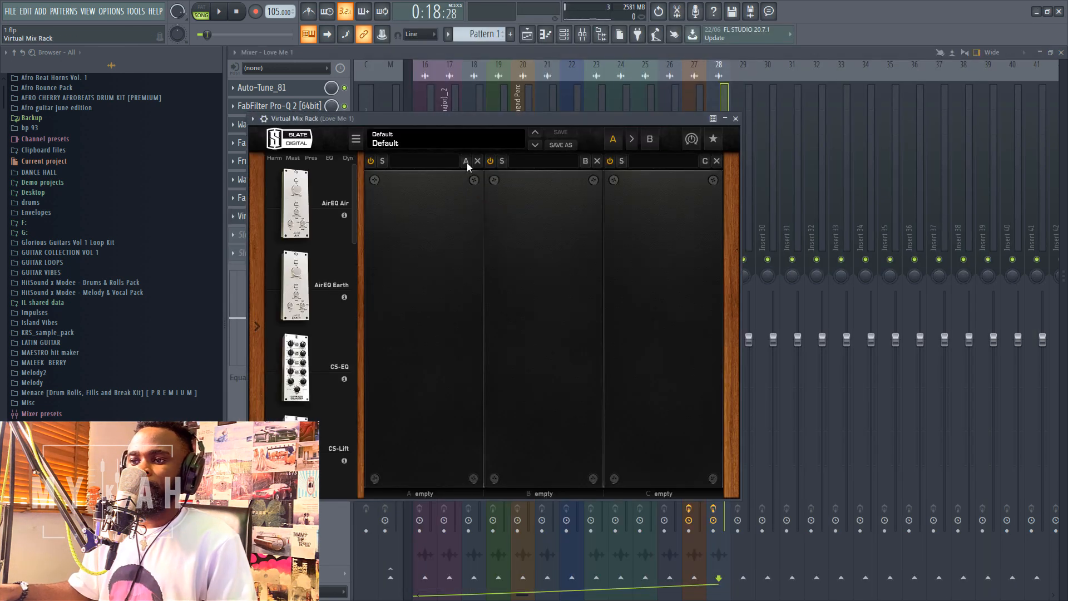
drag(450, 119, 503, 133)
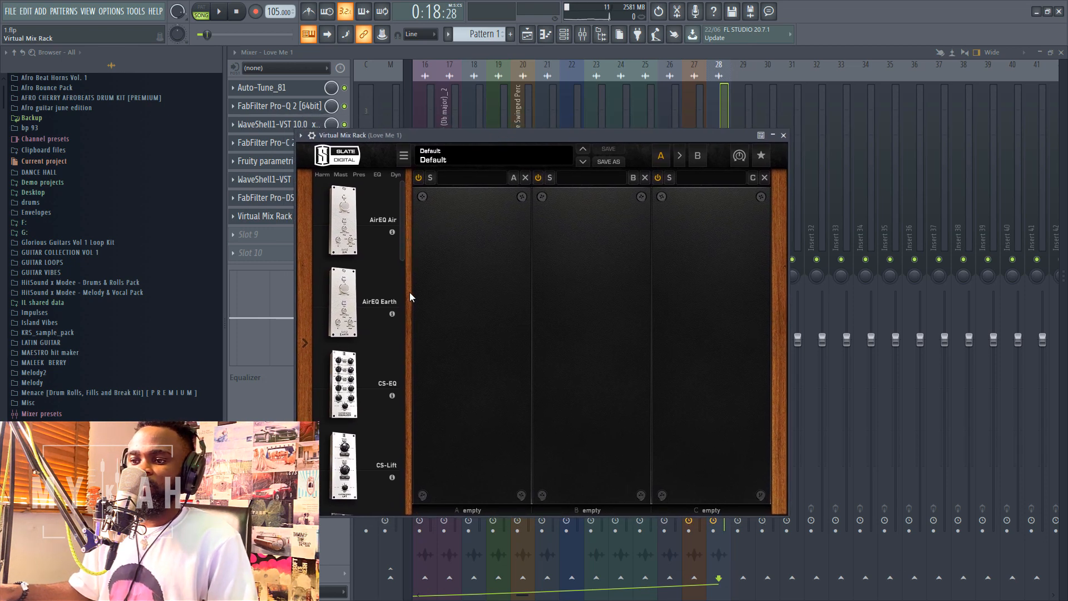
drag(402, 259, 484, 357)
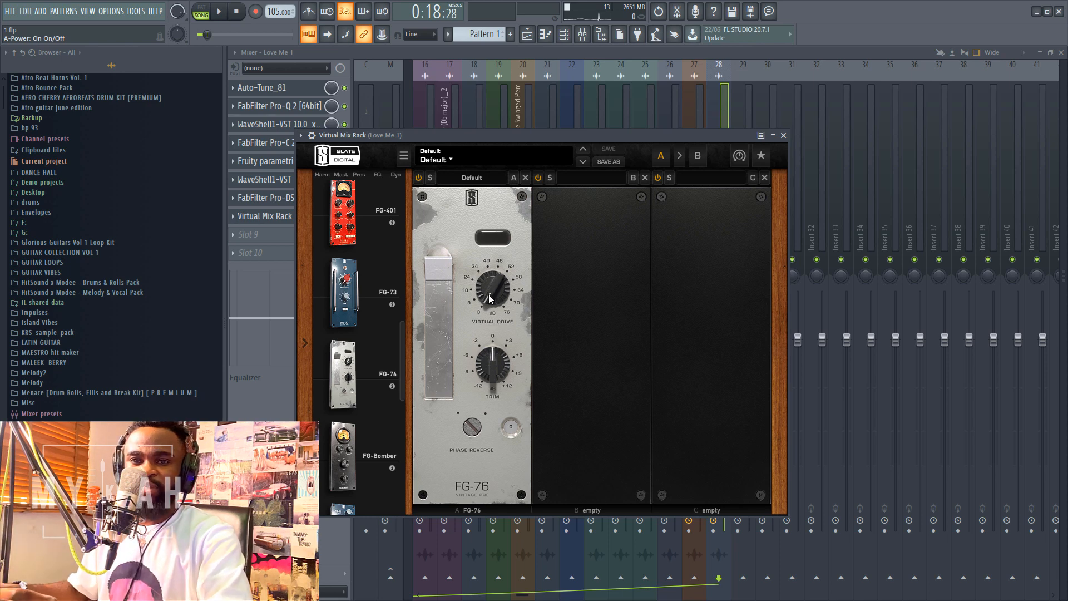
- Try the FG-76's virtual drive at 9, 34 and 24 dB while listening to the song
mouse_move(490, 300)
drag(490, 299, 490, 279)
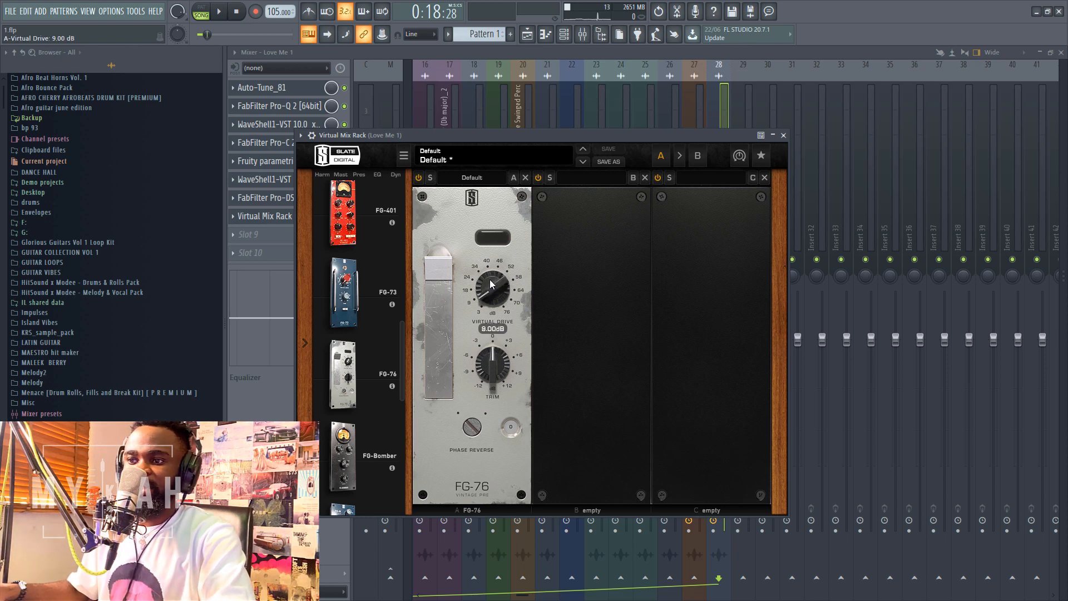
drag(471, 138, 509, 137)
key(space)
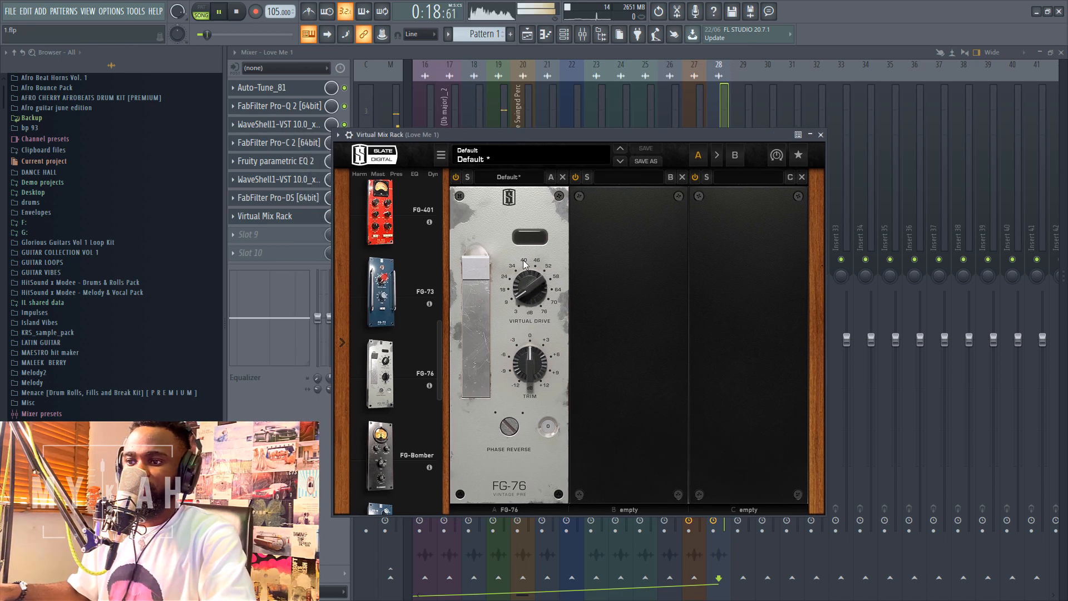
drag(523, 295, 526, 278)
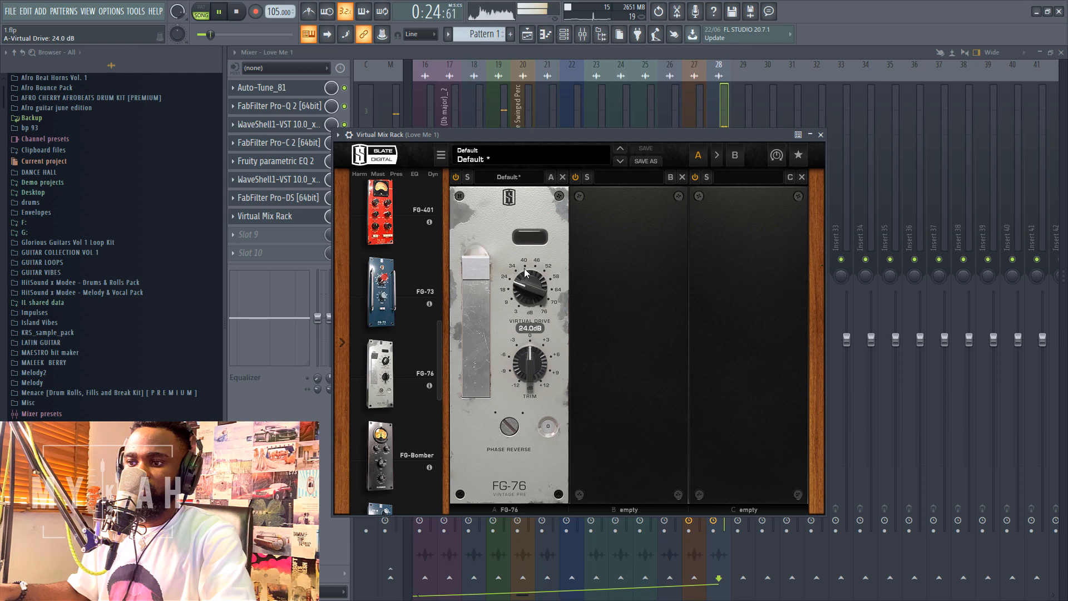
scroll(525, 266, up, 1)
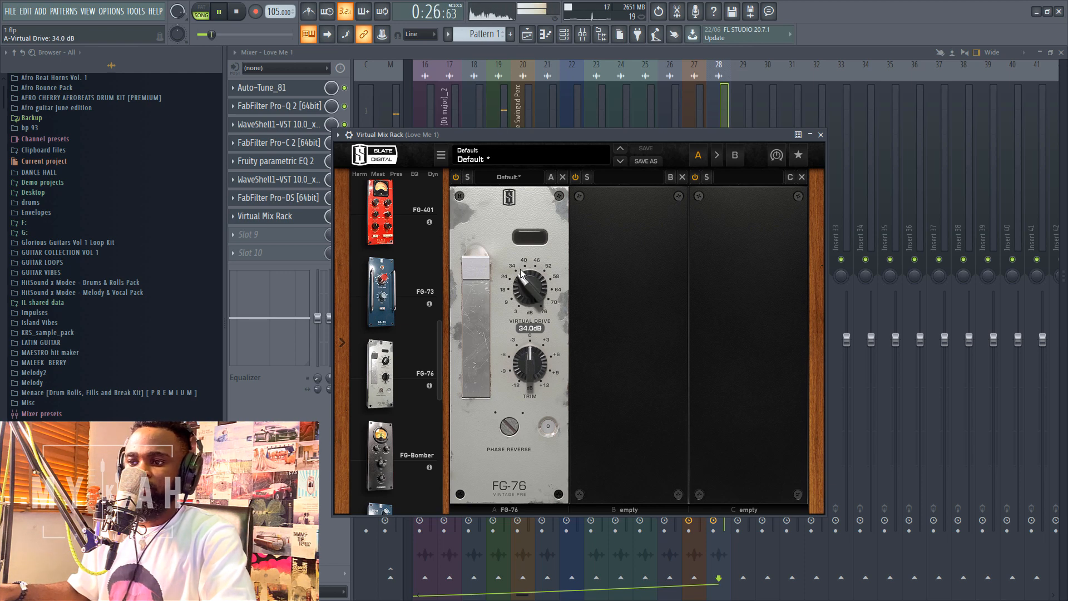
scroll(523, 281, down, 1)
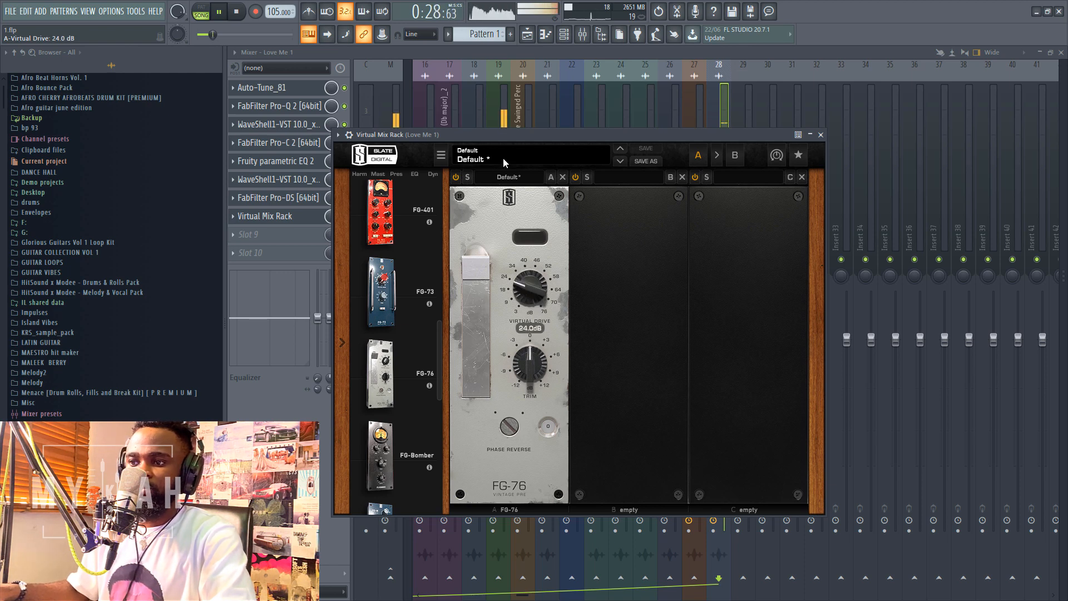
drag(503, 135, 519, 136)
key(space)
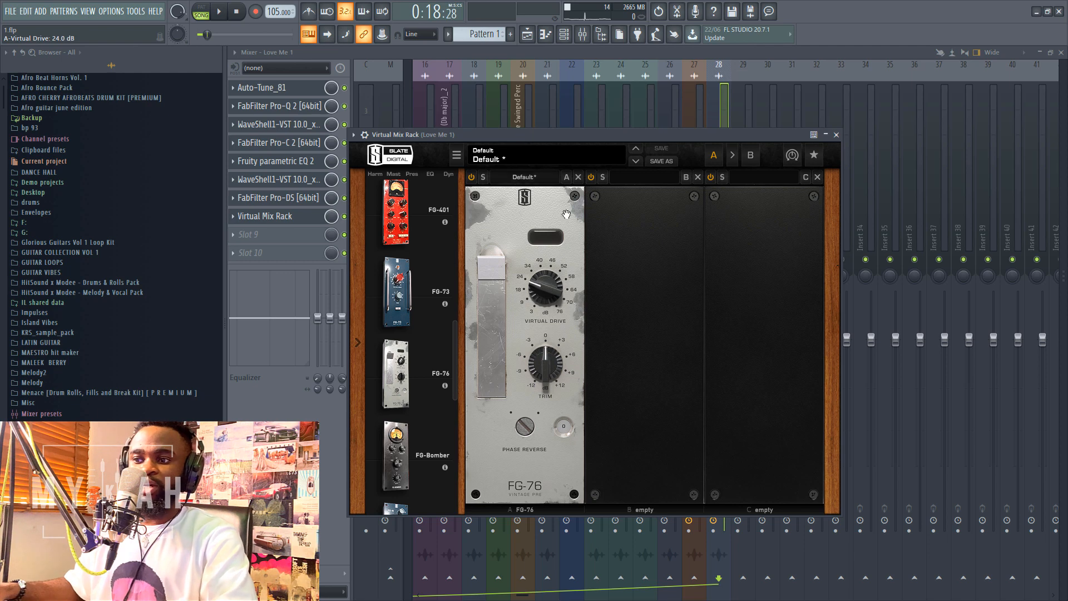
- Try the FG-76's virtual drive near its maximum and play the song briefly to hear the distortion
drag(548, 299, 579, 174)
mouse_move(530, 143)
mouse_down()
mouse_move(565, 141)
mouse_move(539, 136)
mouse_up()
key(space)
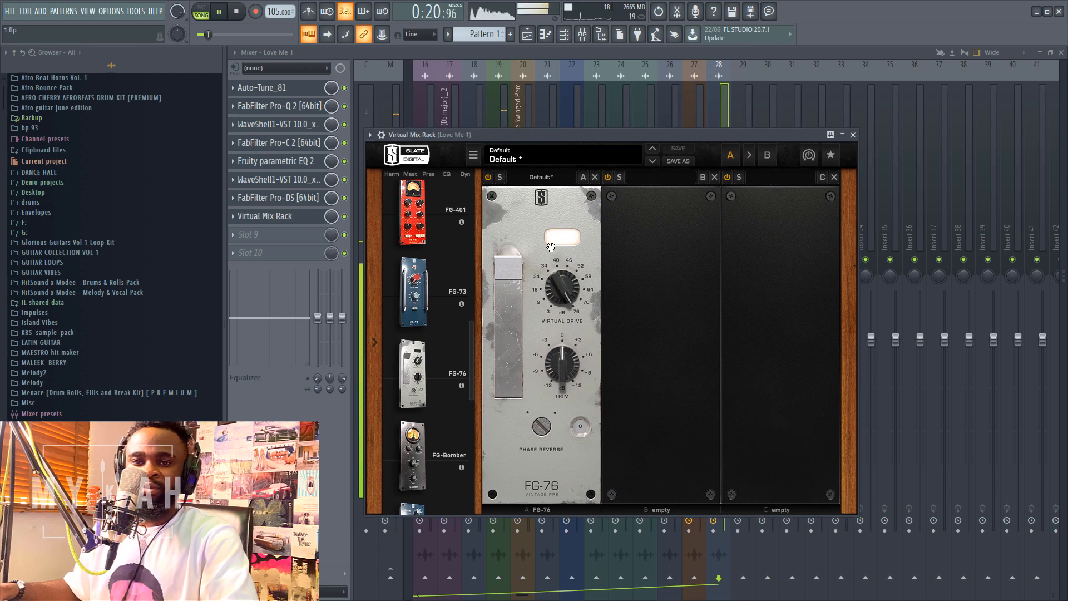
key(space)
- Lower the FG-76's virtual drive to 46 dB while listening to the song
drag(564, 136, 585, 136)
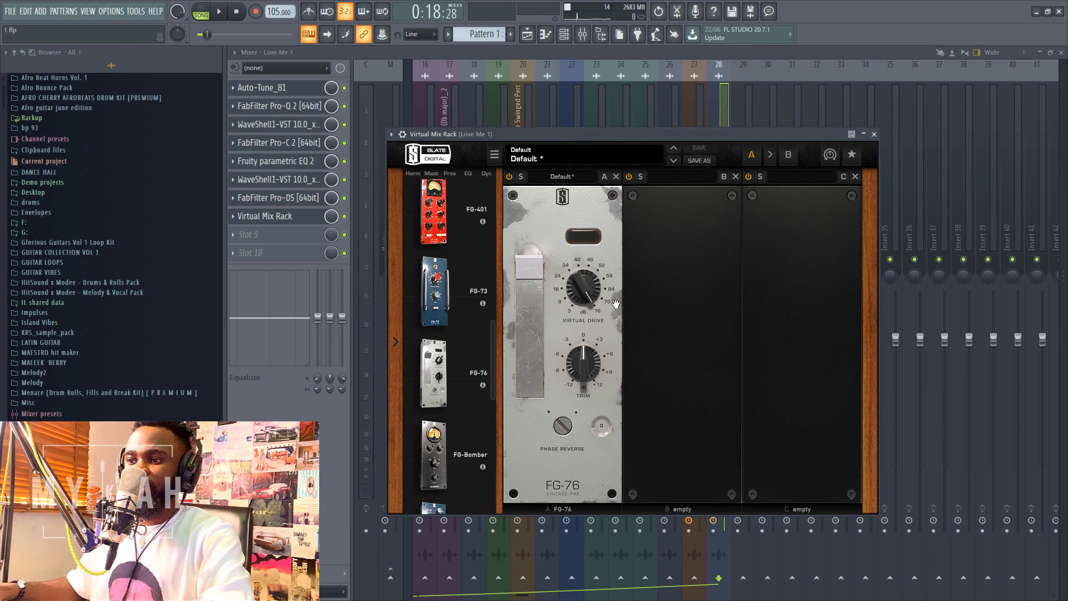
drag(586, 301, 591, 366)
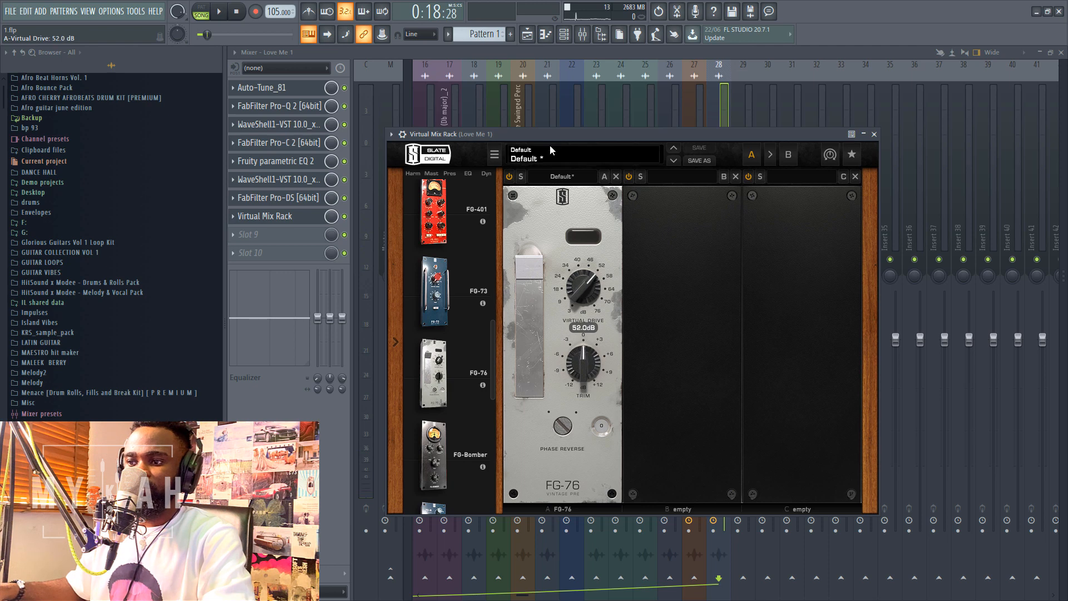
drag(557, 134, 570, 133)
key(space)
drag(597, 299, 600, 311)
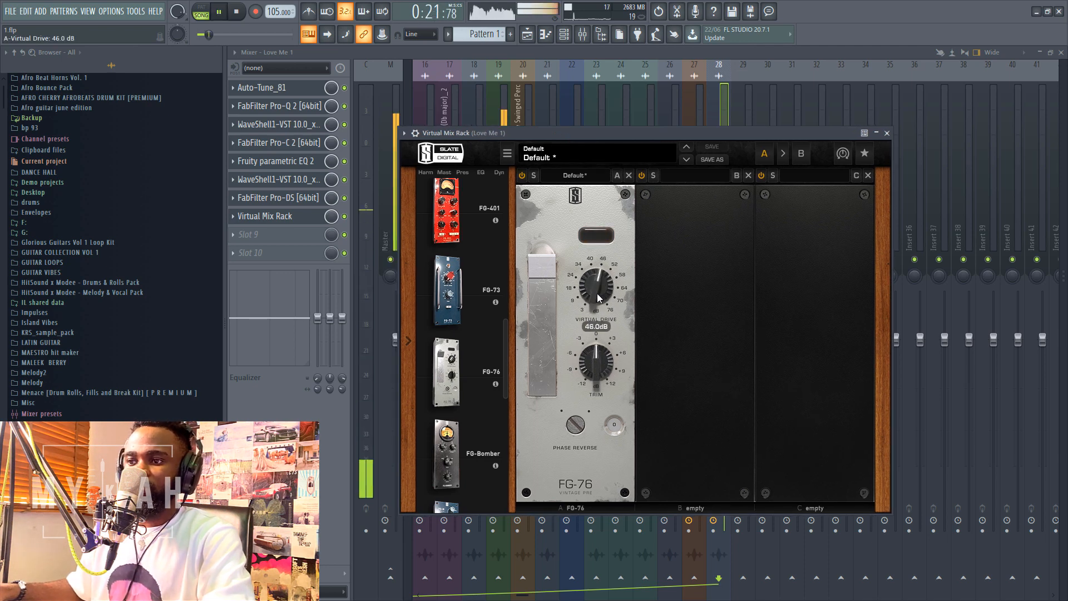
- Switch off the FG-76 module and replay the song to hear the vocal without it
click(522, 176)
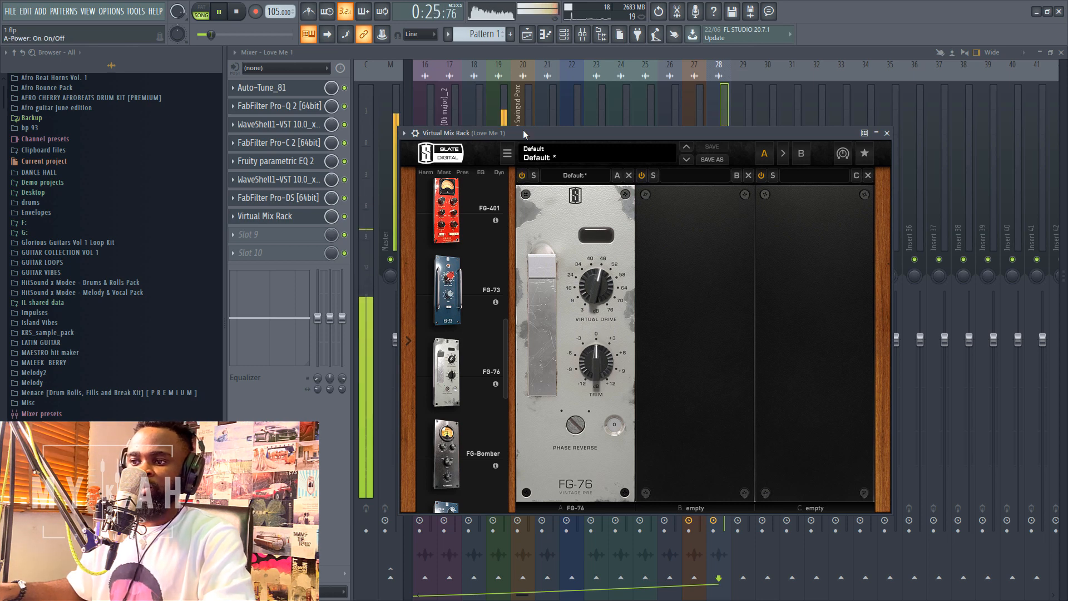
key(space)
mouse_move(523, 129)
mouse_down()
mouse_move(515, 113)
mouse_move(527, 113)
mouse_up()
key(space)
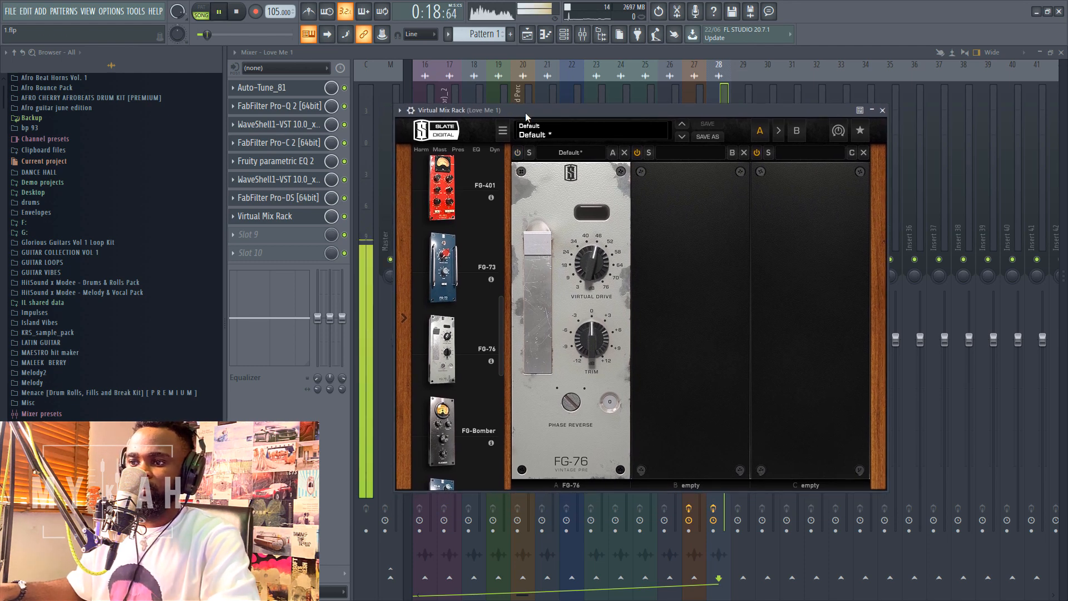
- Switch the FG-76 module back on and listen to the vocal with it before stopping playback
click(518, 154)
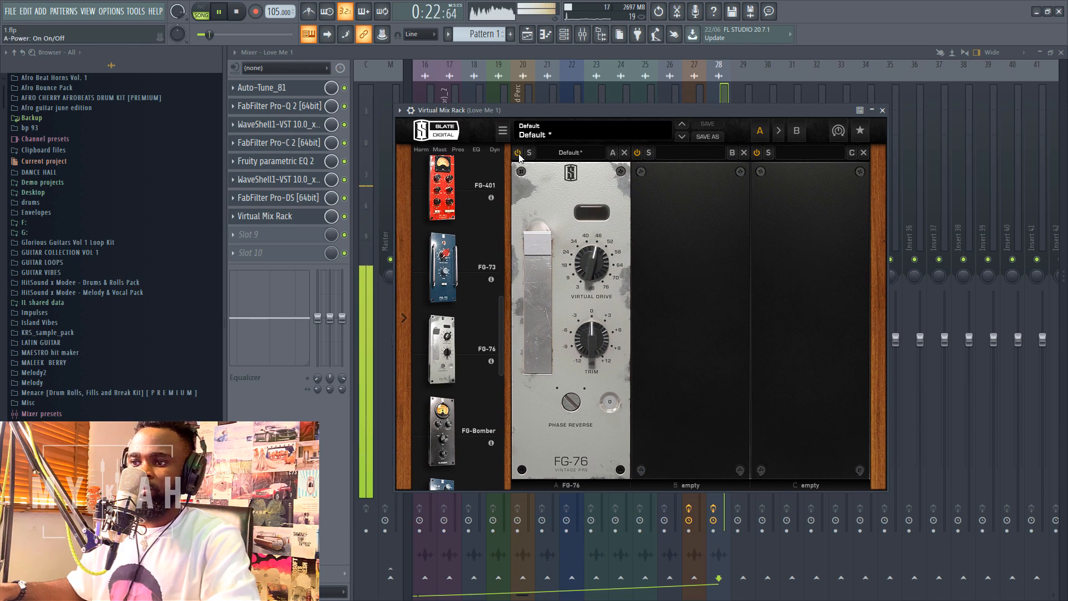
drag(532, 113, 546, 111)
key(space)
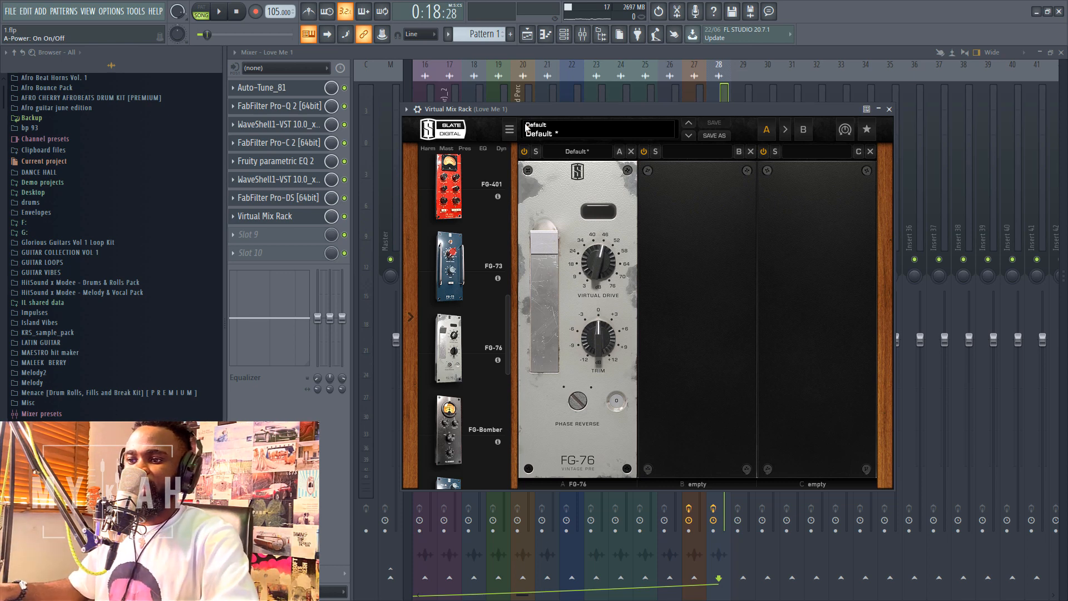
- Add the AirEQ Air module after the FG-76 in the Virtual Mix Rack and boost its Air gain to about 2.3 dB
drag(506, 358, 640, 262)
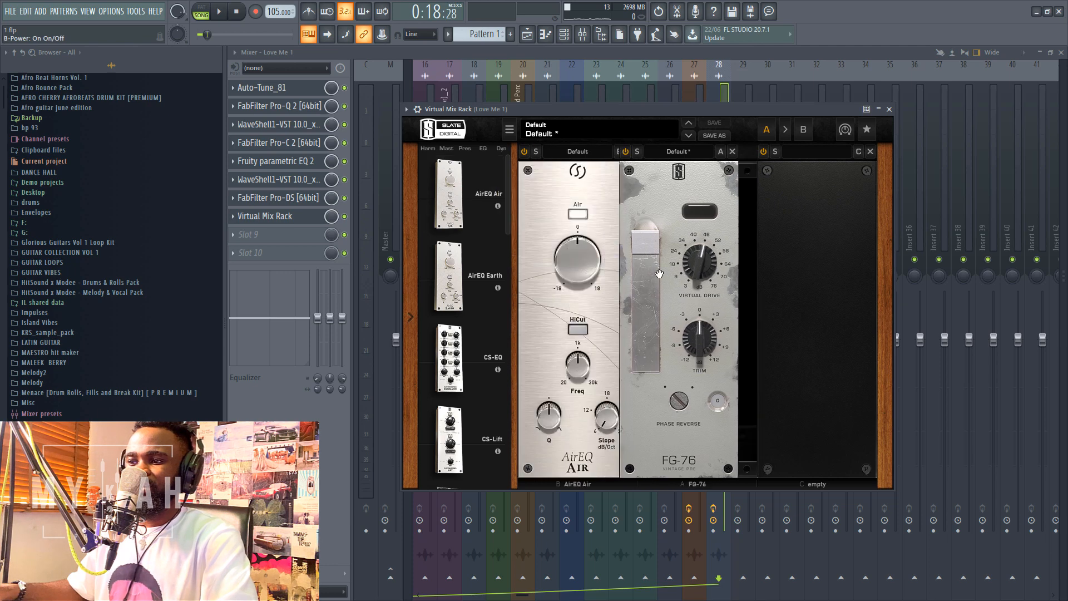
drag(553, 297, 671, 289)
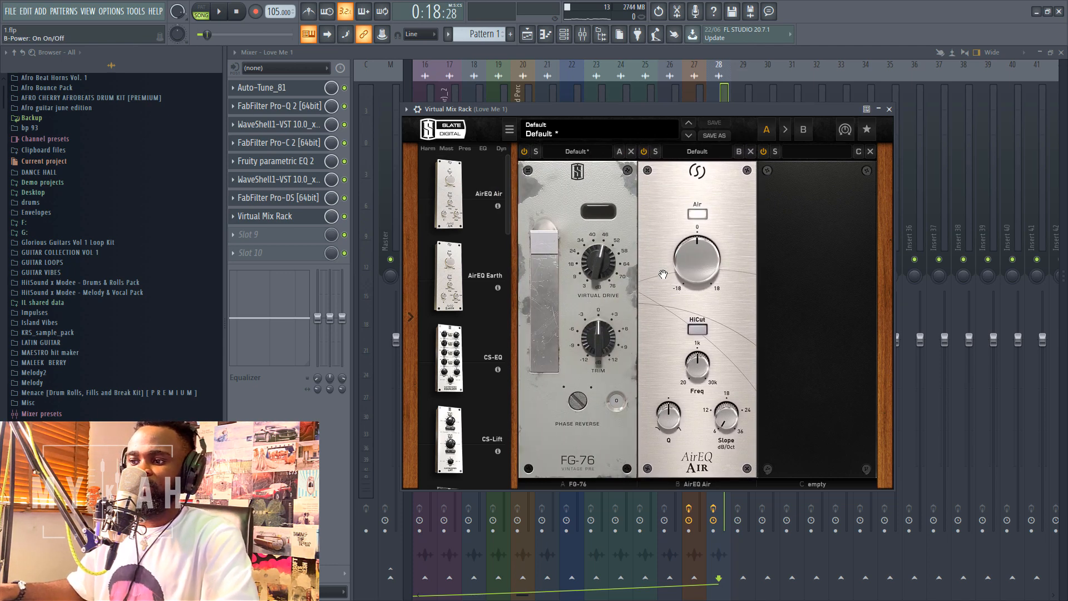
mouse_move(695, 267)
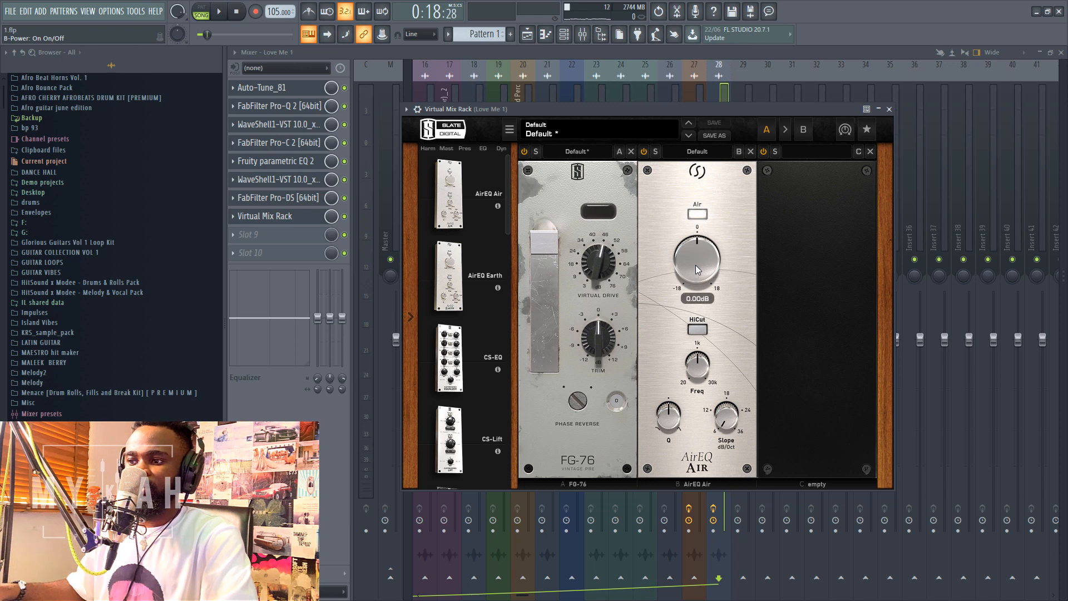
drag(694, 262, 694, 252)
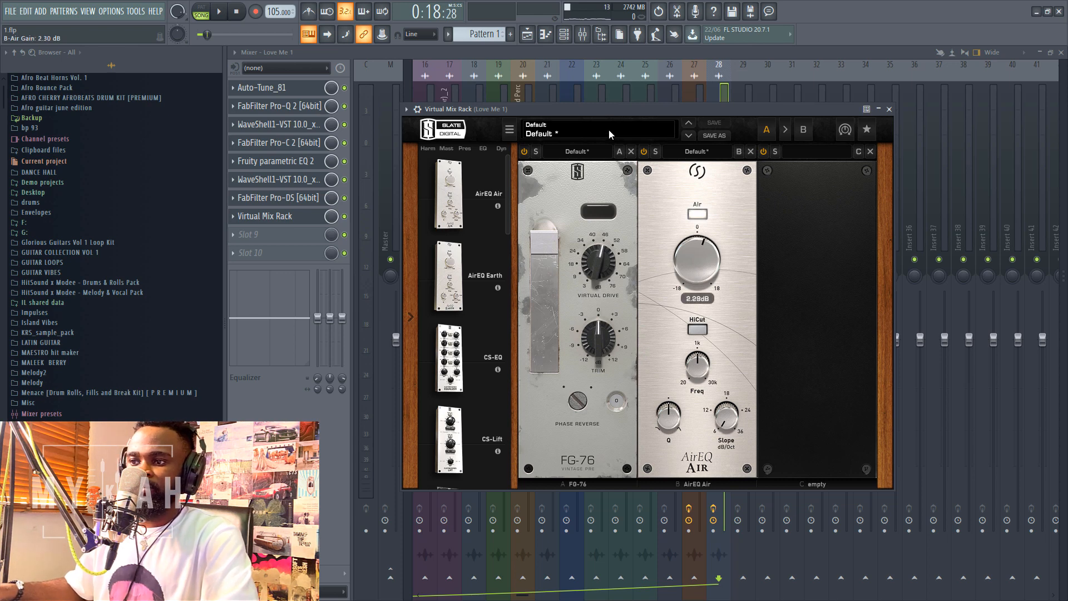
- Play the song, trim the AirEQ Air gain slightly and lower the FG-76's virtual drive to 40 dB
drag(607, 111, 598, 113)
key(space)
drag(682, 256, 683, 262)
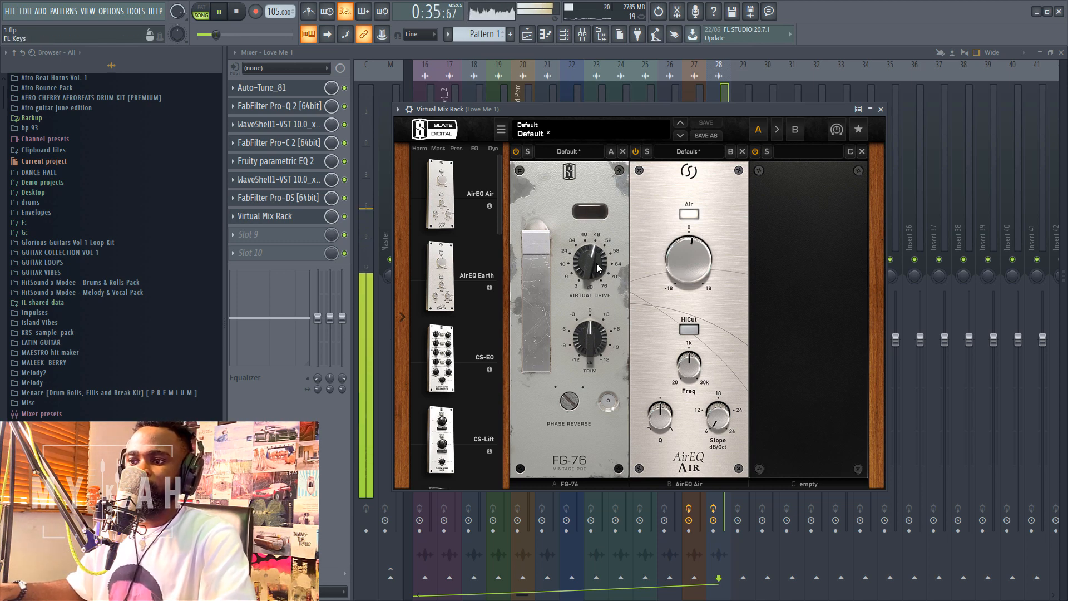
drag(593, 264, 592, 268)
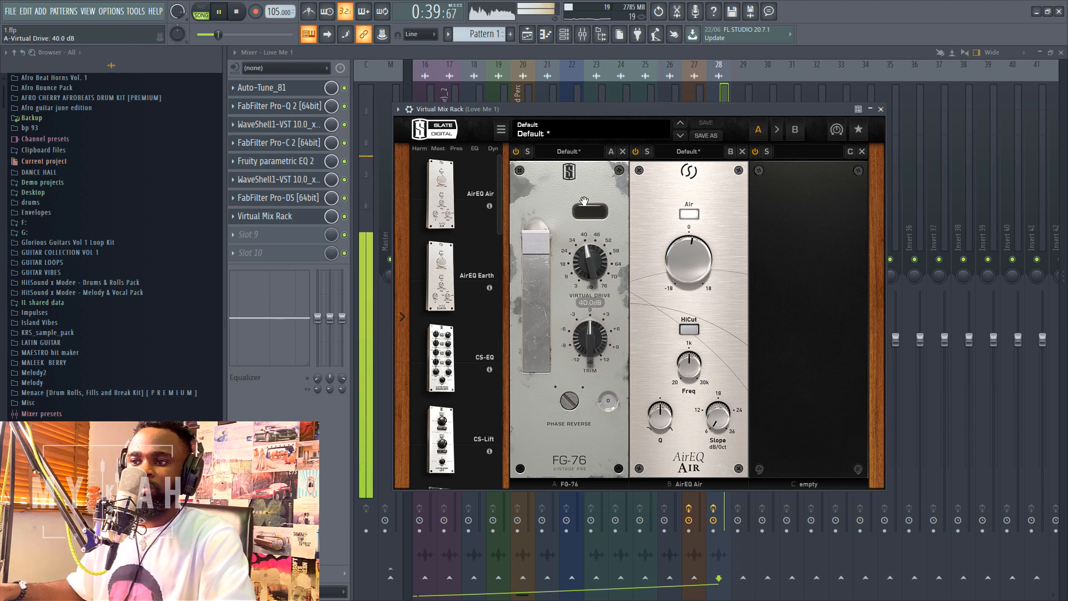
- Listen to the song while viewing the vocal clips in the playlist, stop playback and return to the mixer
click(531, 39)
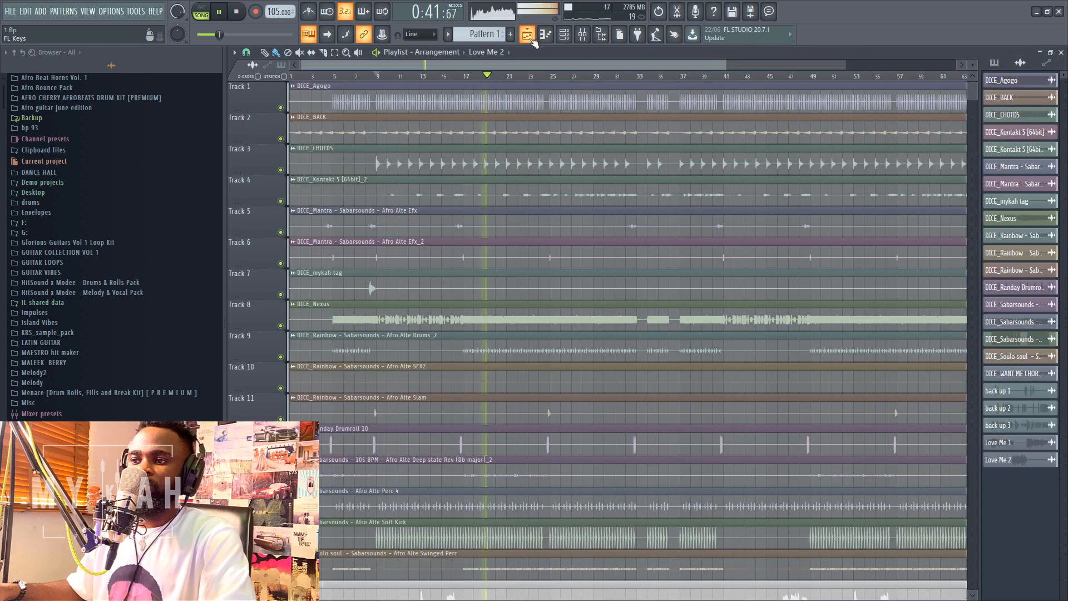
scroll(578, 84, down, 1)
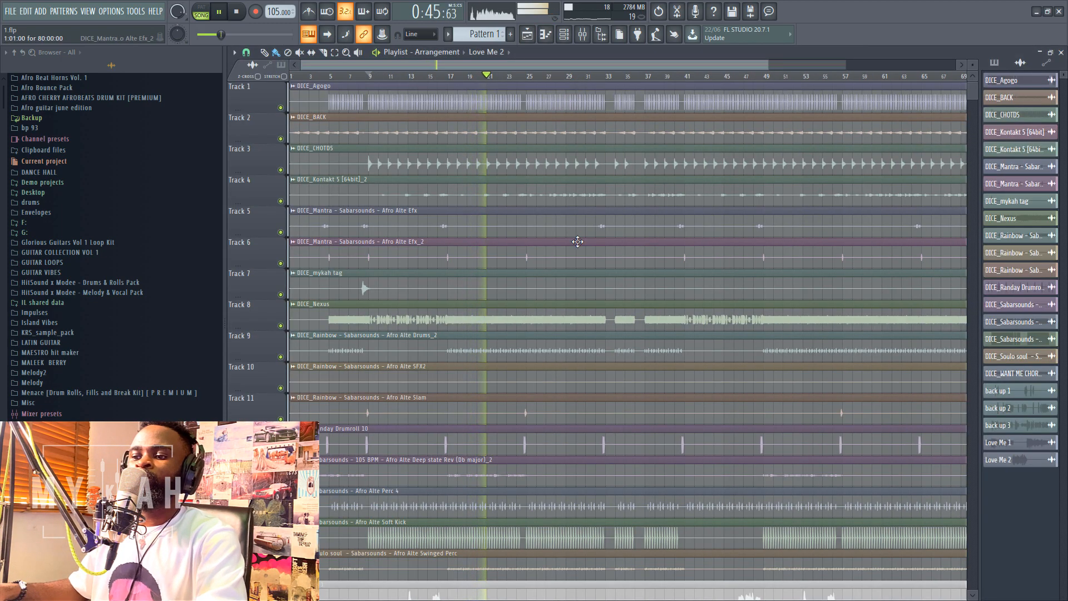
scroll(578, 242, down, 6)
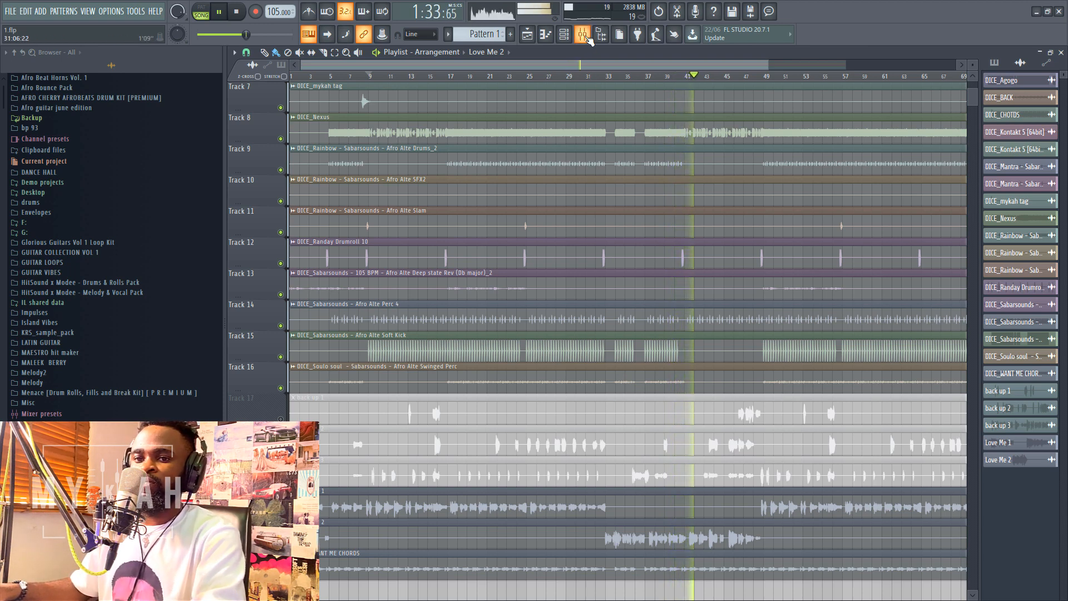
key(space)
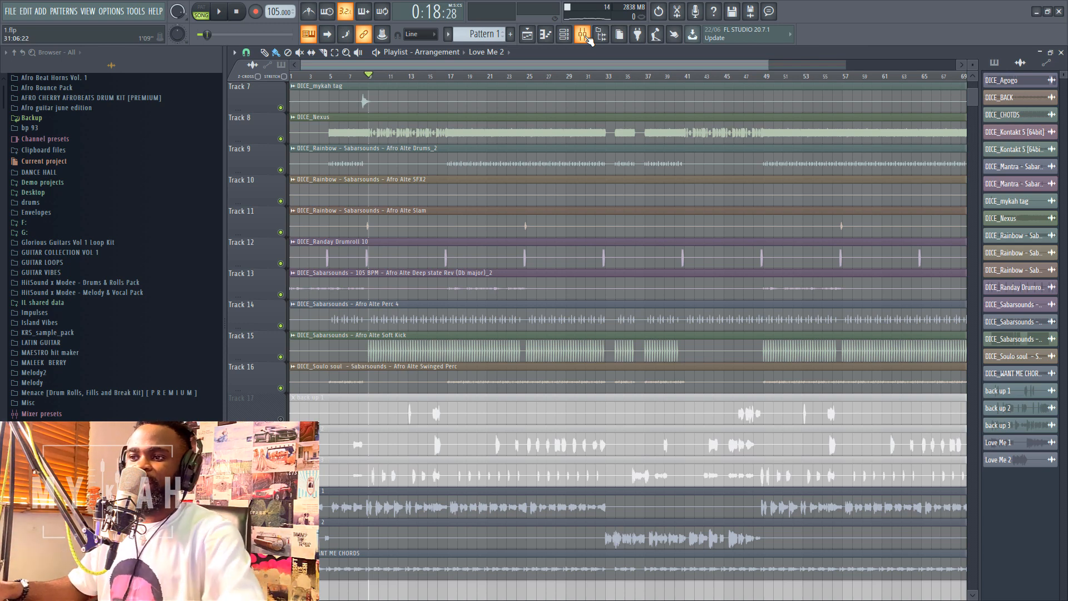
click(583, 36)
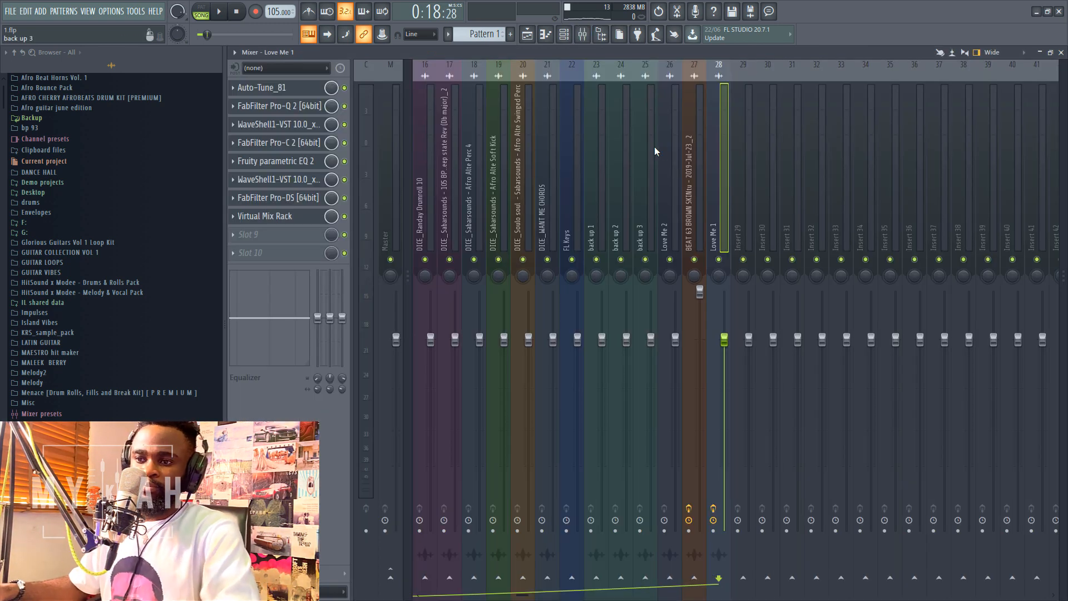
- Load Poor Plate in slot 9 of Love Me 1, with Dry at 0 dB and Wet at about -18 dB
click(292, 235)
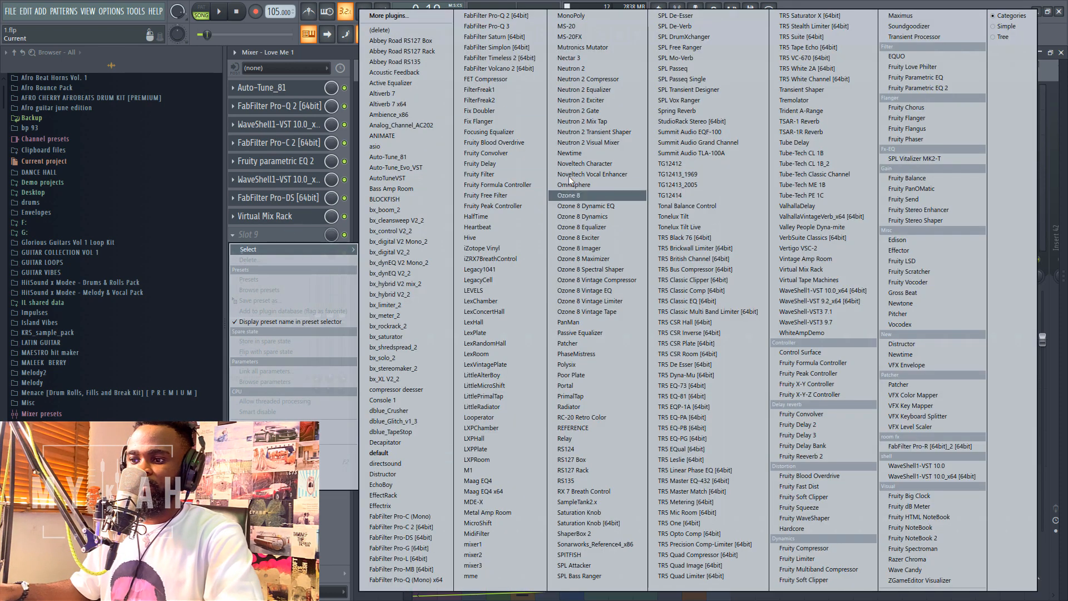
click(580, 374)
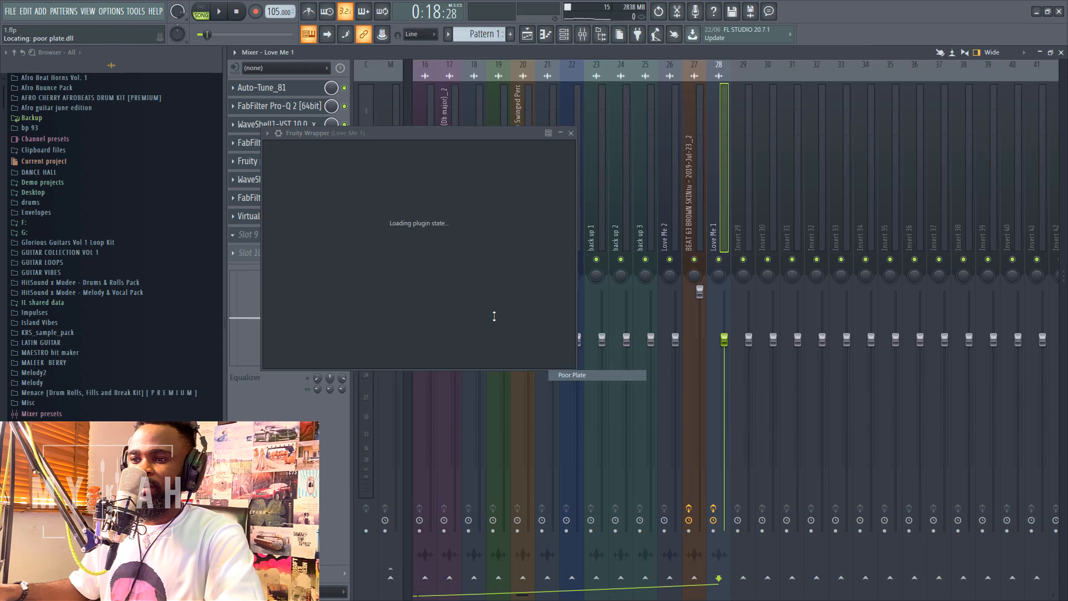
drag(368, 133, 502, 158)
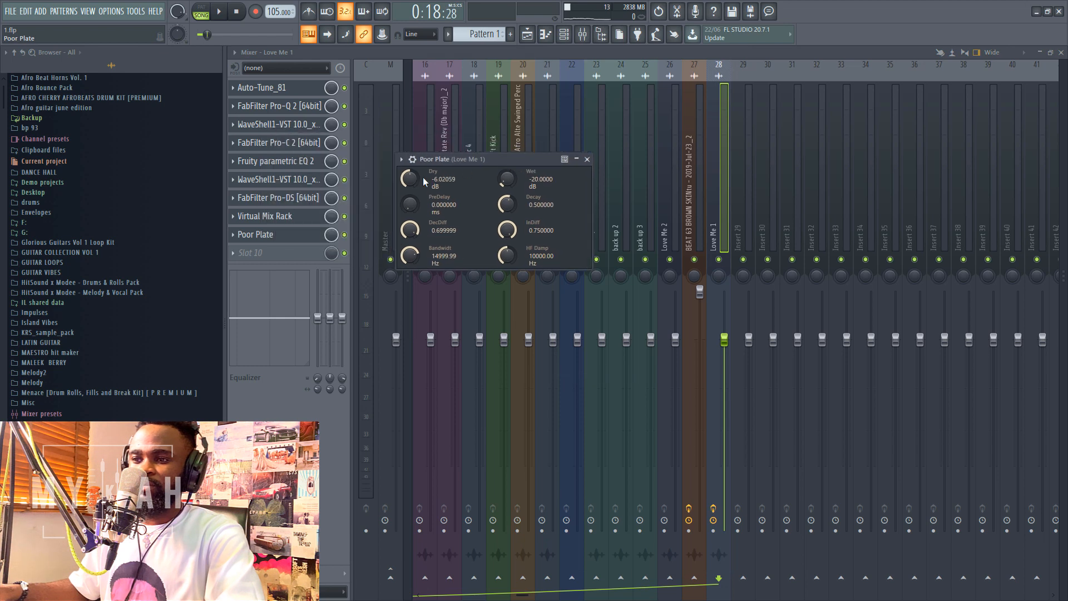
drag(413, 181, 453, 174)
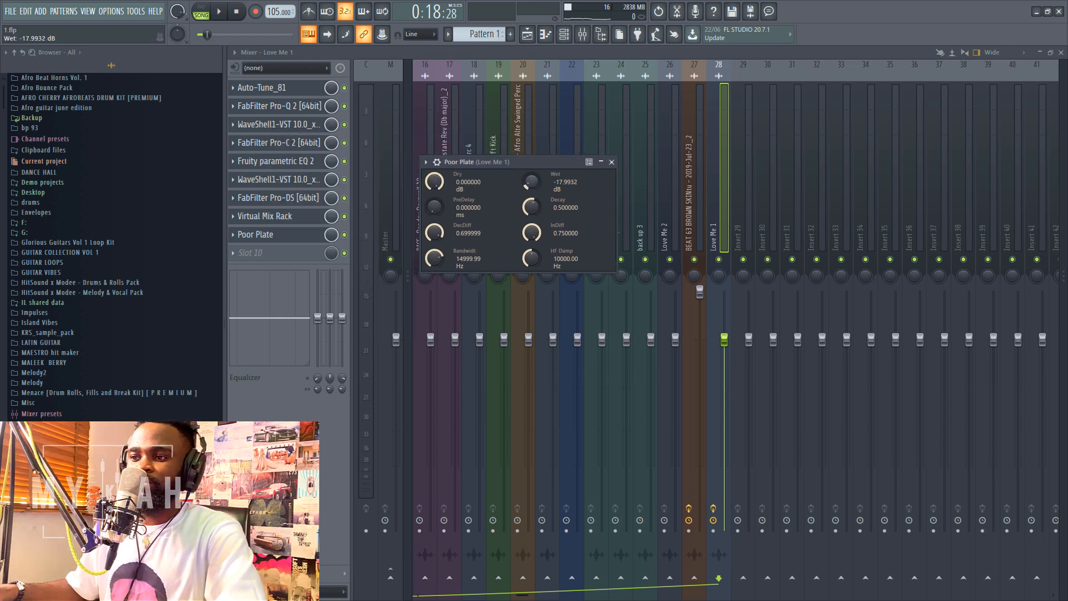
- Fine-tune Poor Plate's Wet level to about -16.2 dB while the song plays, stop playback and close the plugin
key(space)
drag(531, 183, 529, 182)
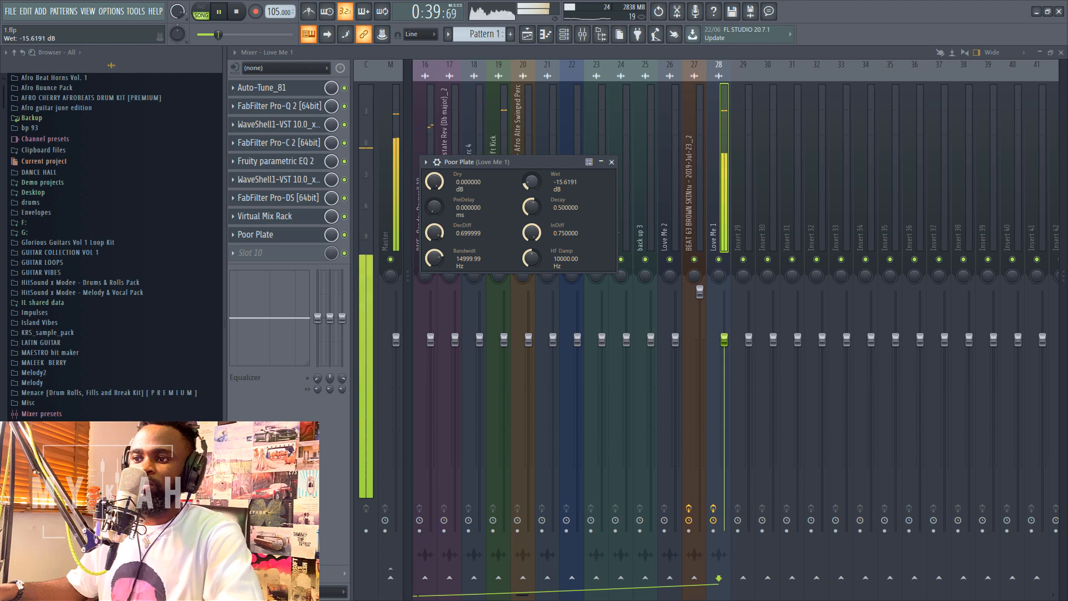
drag(532, 186, 532, 190)
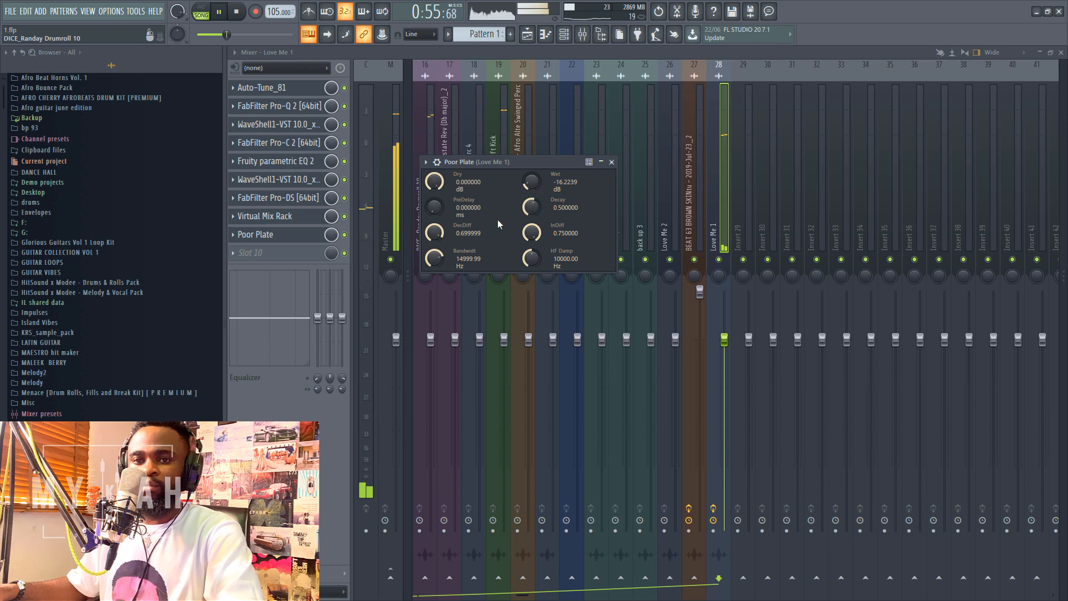
key(space)
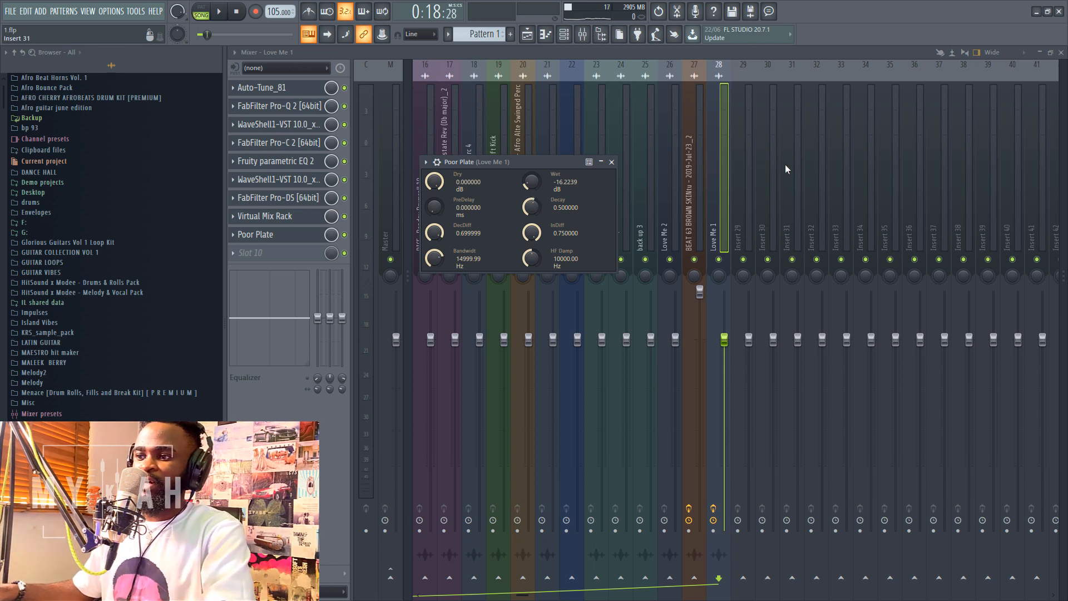
click(767, 56)
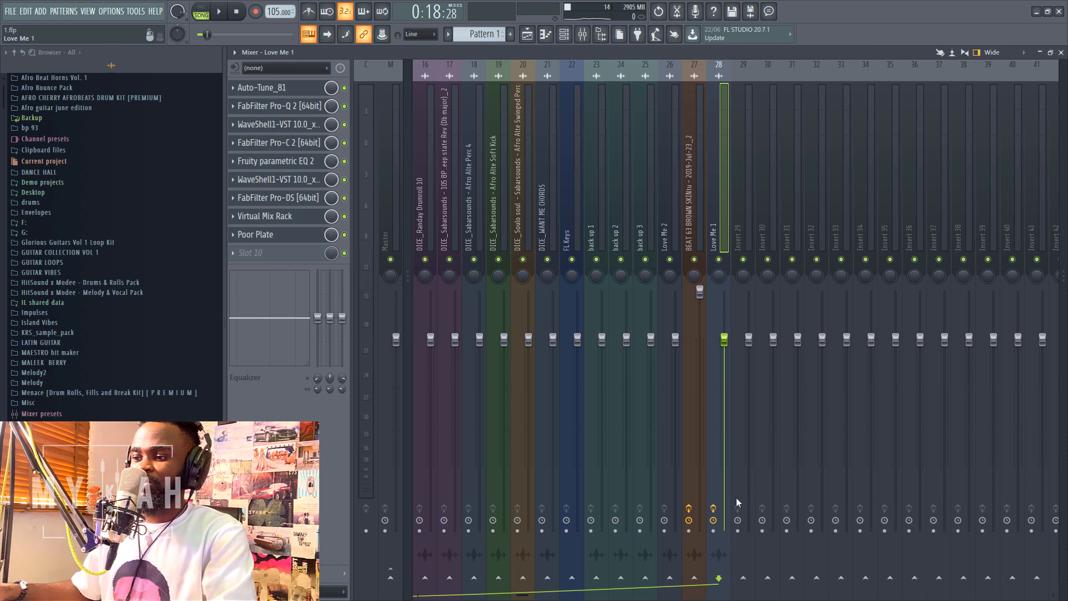
- Sidechain Love Me 1 to Insert 29, name that track REVERB SEND and color it orange-red
right_click(746, 579)
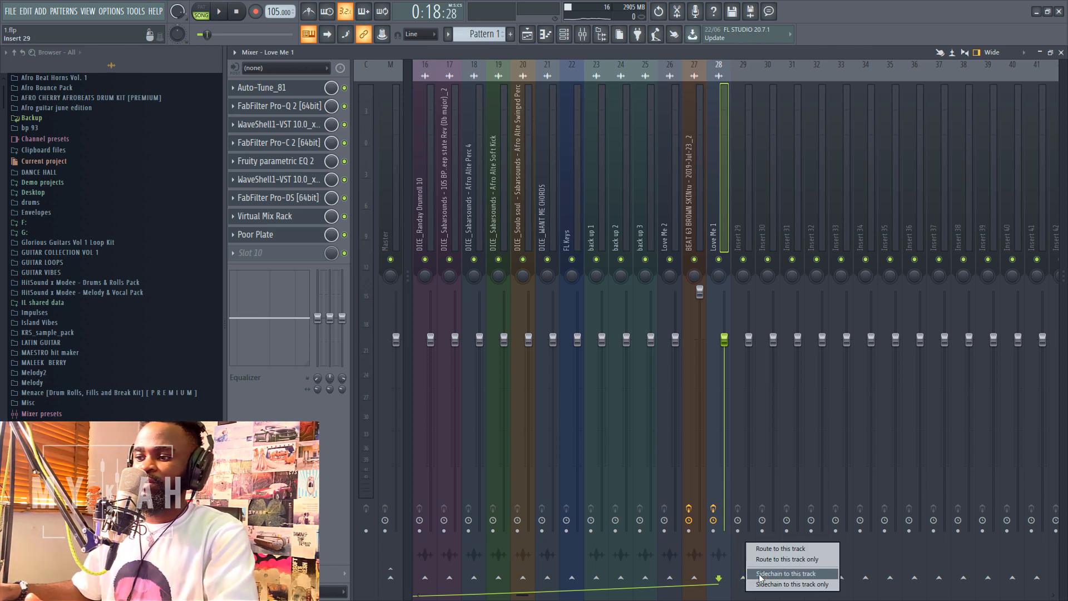
click(778, 579)
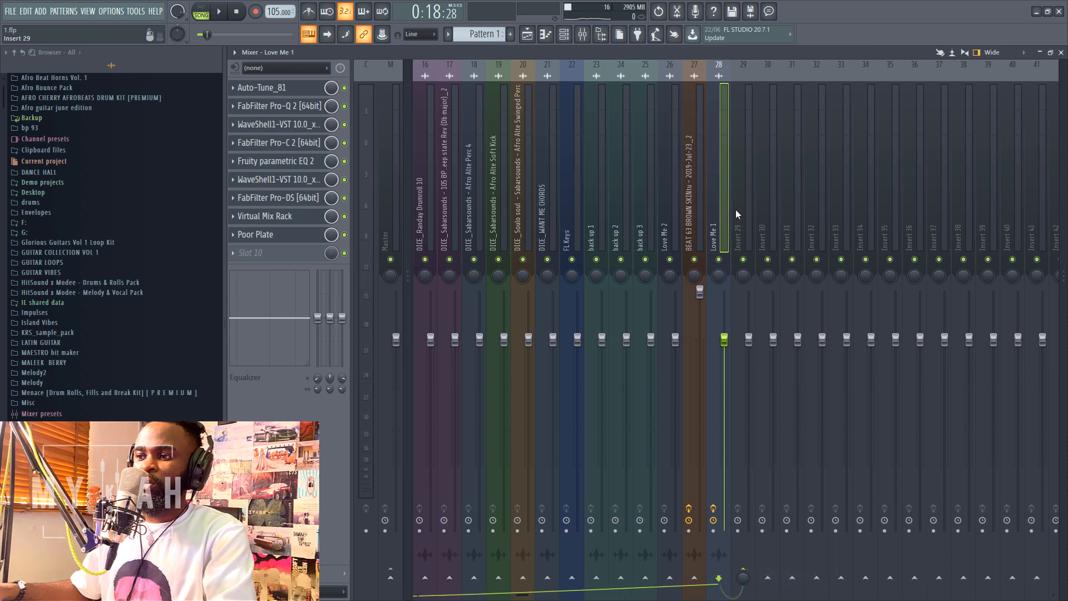
click(739, 213)
right_click(739, 212)
click(796, 74)
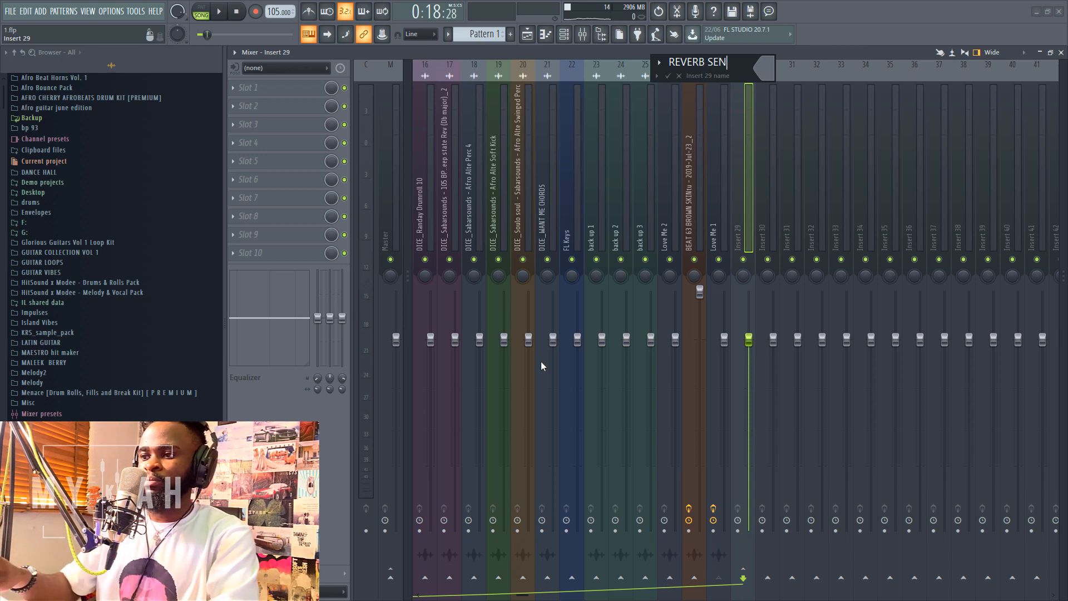
click(757, 78)
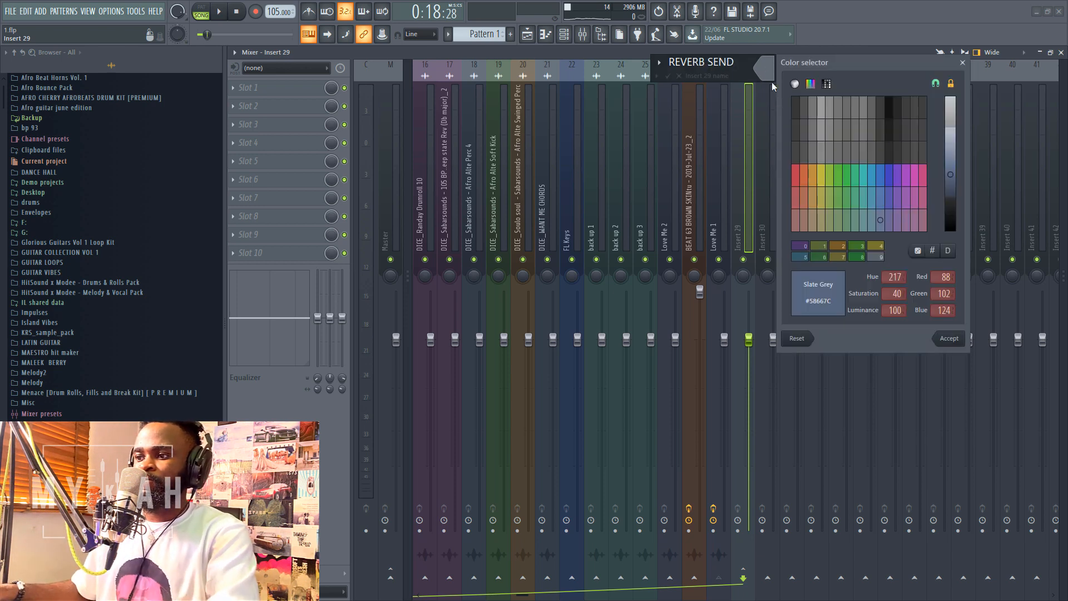
click(806, 176)
key(Return)
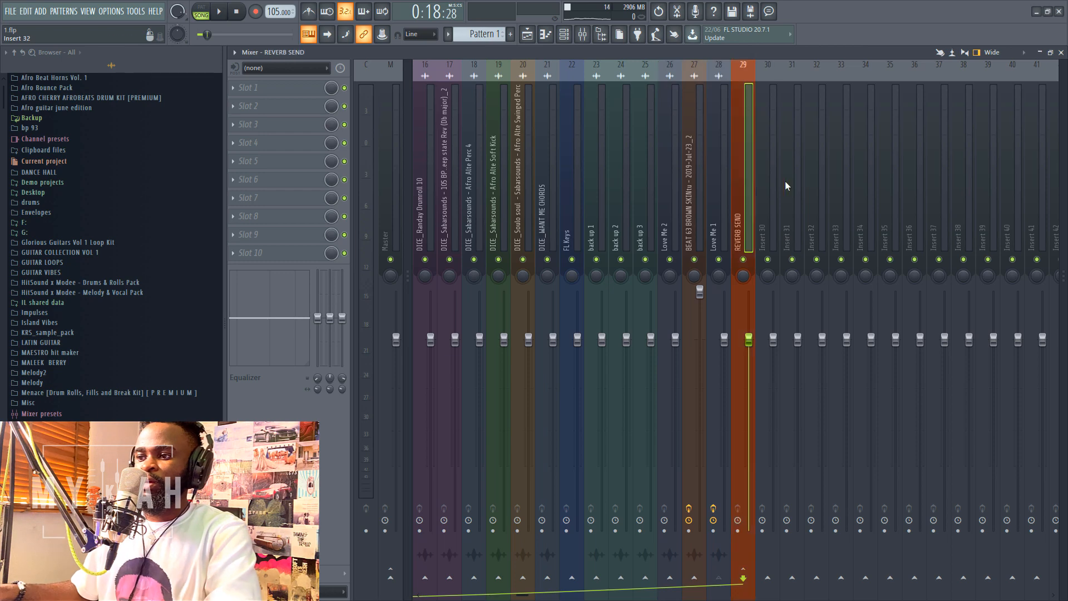
- Load Fruity Reeverb 2 in the first effect slot of the REVERB SEND track
click(276, 88)
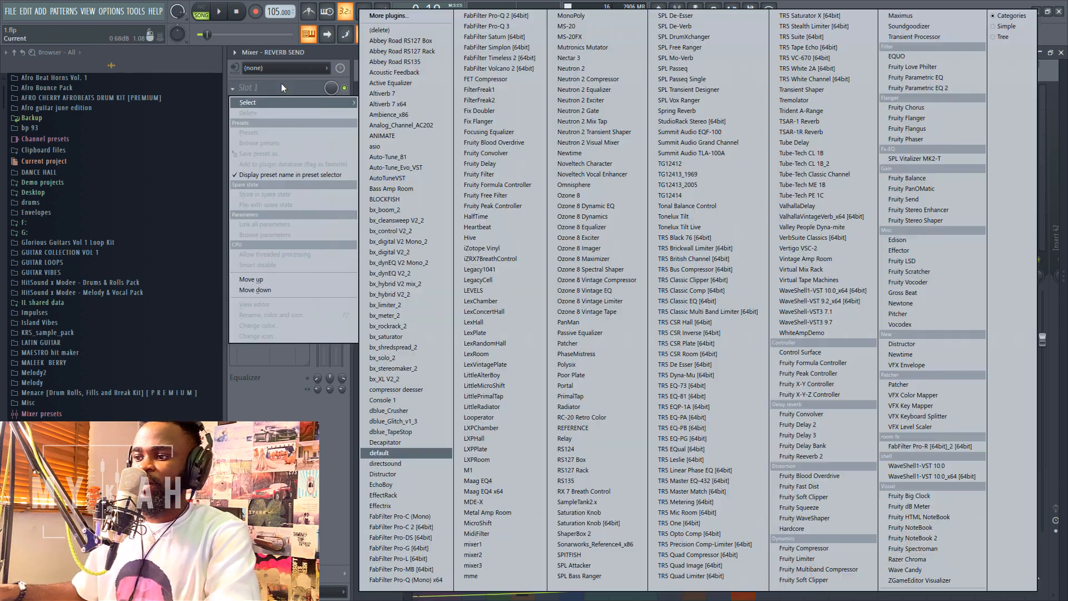
click(823, 456)
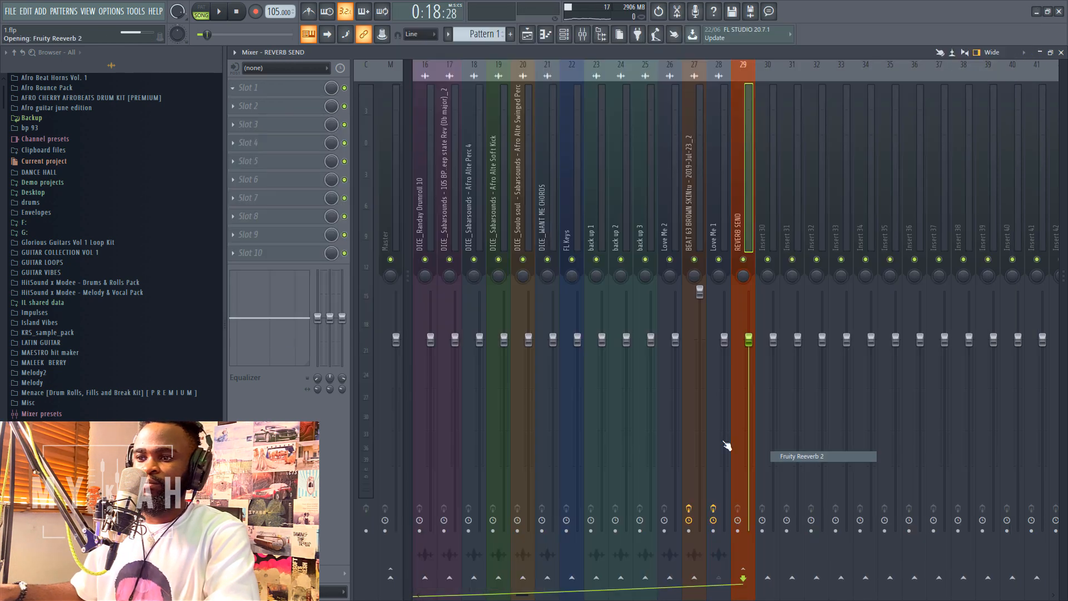
drag(380, 165, 458, 161)
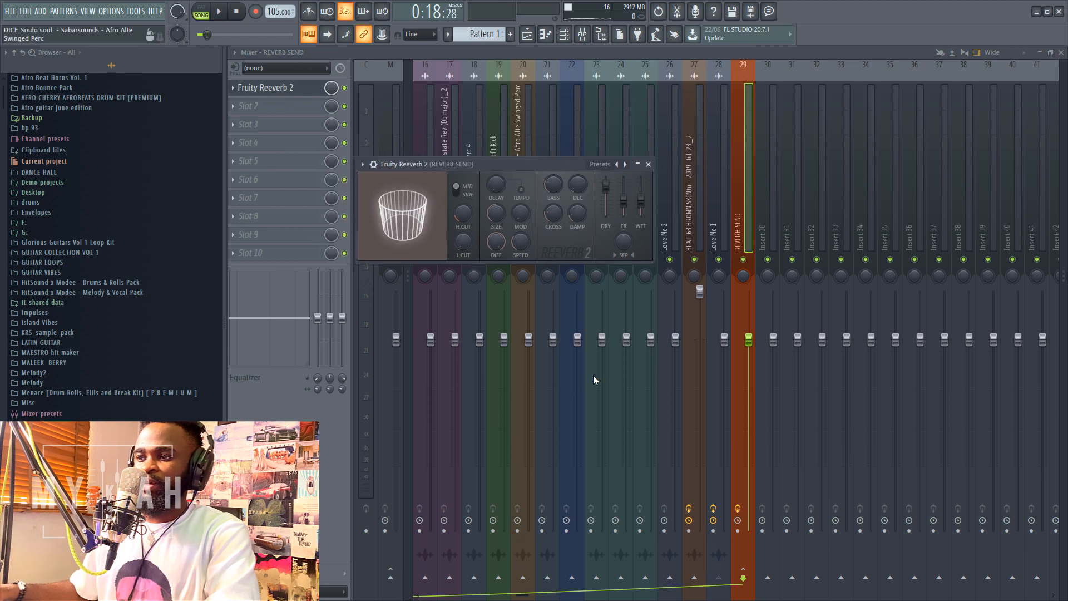
- Turn Love Me 1's sidechain link to the REVERB SEND track into an active audio send
click(710, 211)
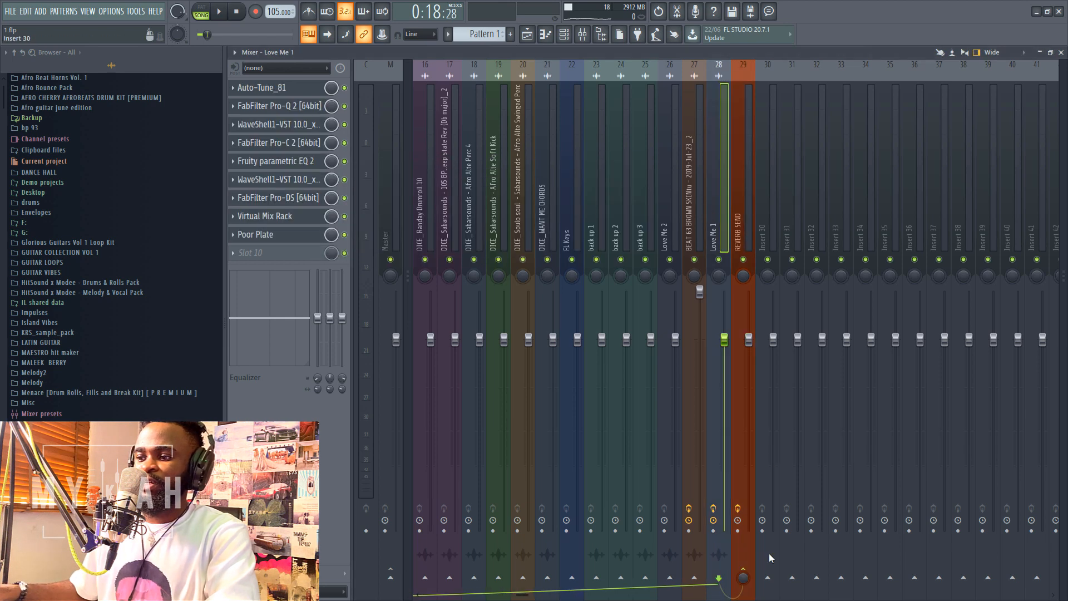
right_click(744, 578)
click(766, 438)
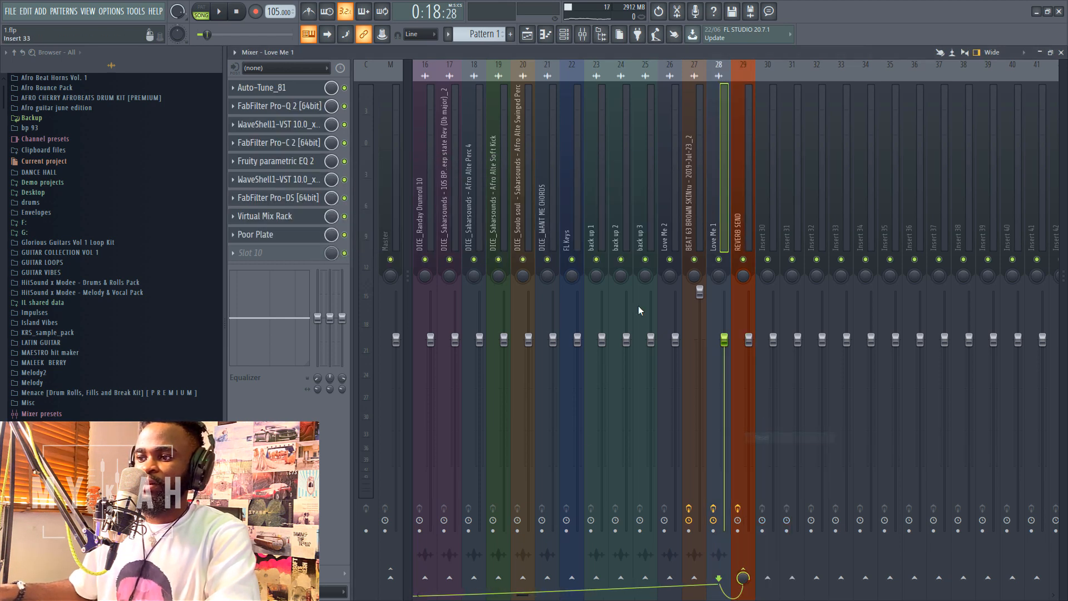
- Set Fruity Reeverb 2 on the REVERB SEND track to minimum dry and maximum wet level
click(732, 221)
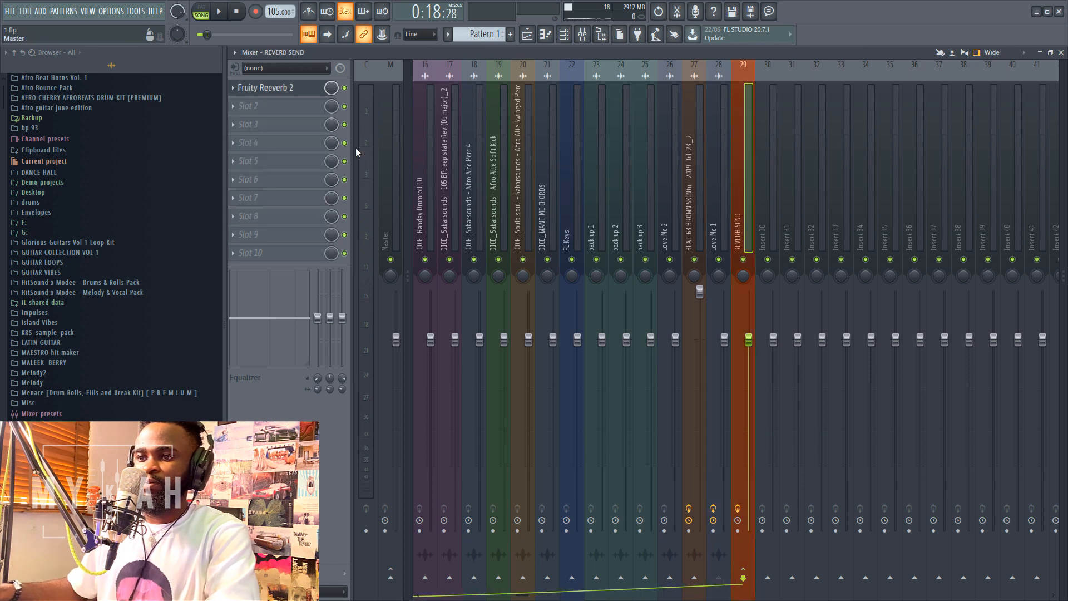
click(291, 88)
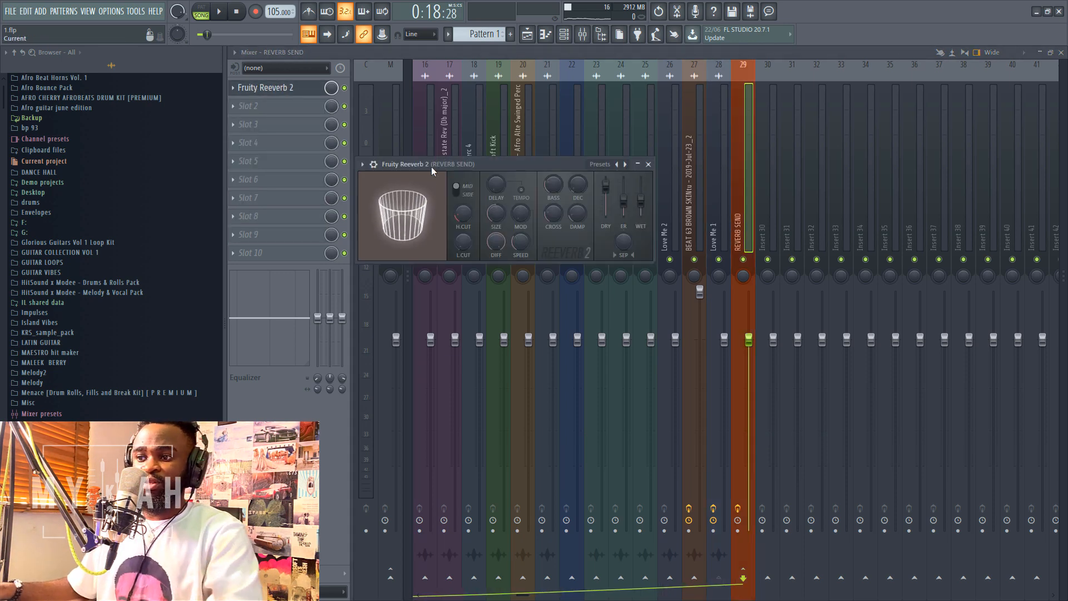
drag(432, 166, 447, 193)
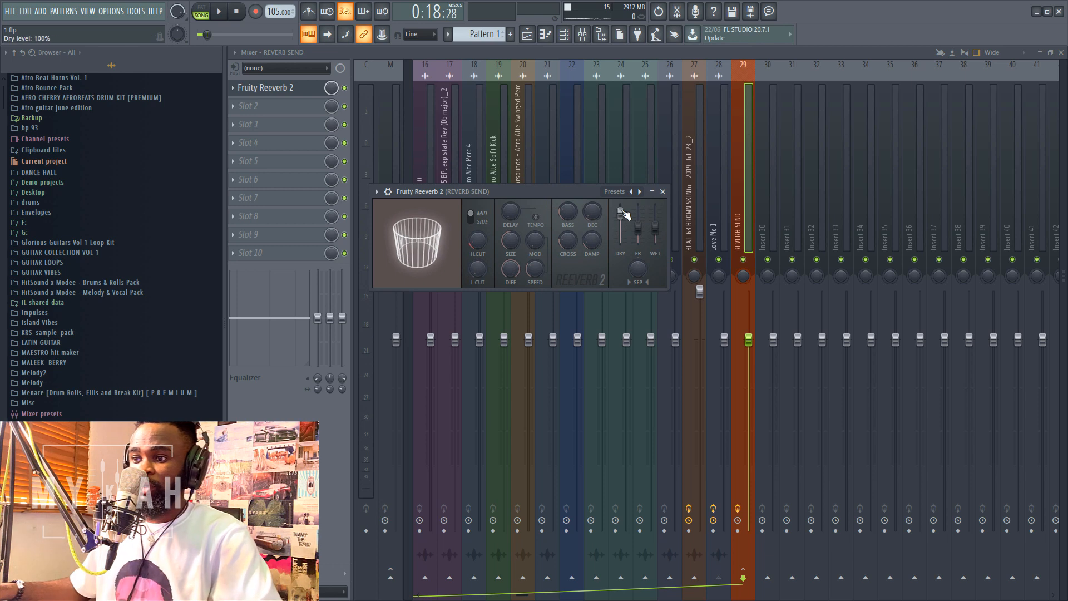
drag(625, 214, 656, 205)
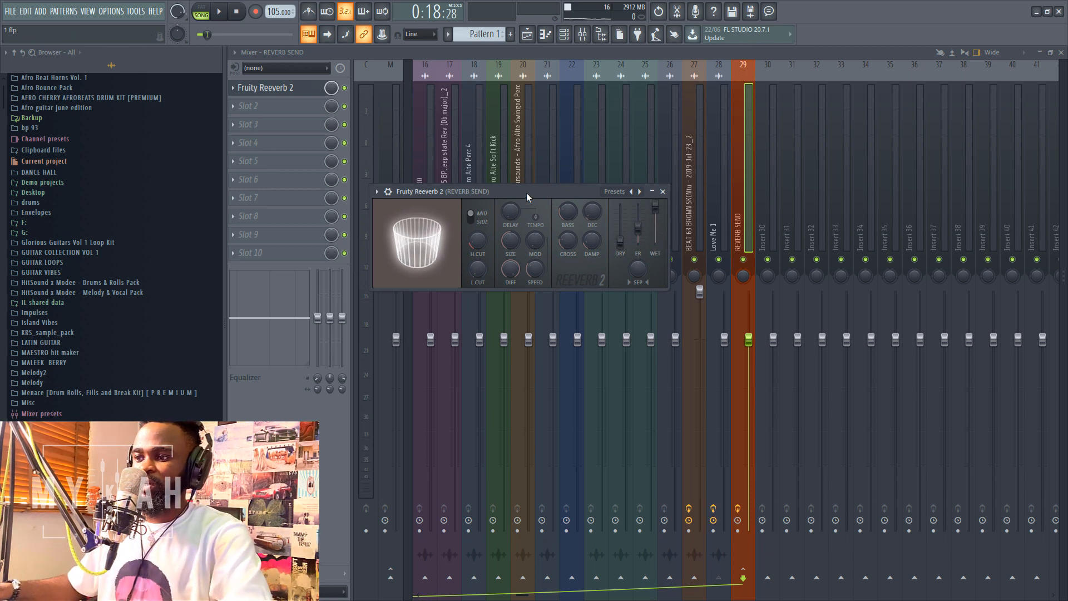
- Raise the low cut and set the decay time to 3.1 sec in Fruity Reeverb 2 on REVERB SEND, auditioning with playback
drag(526, 193, 570, 195)
key(space)
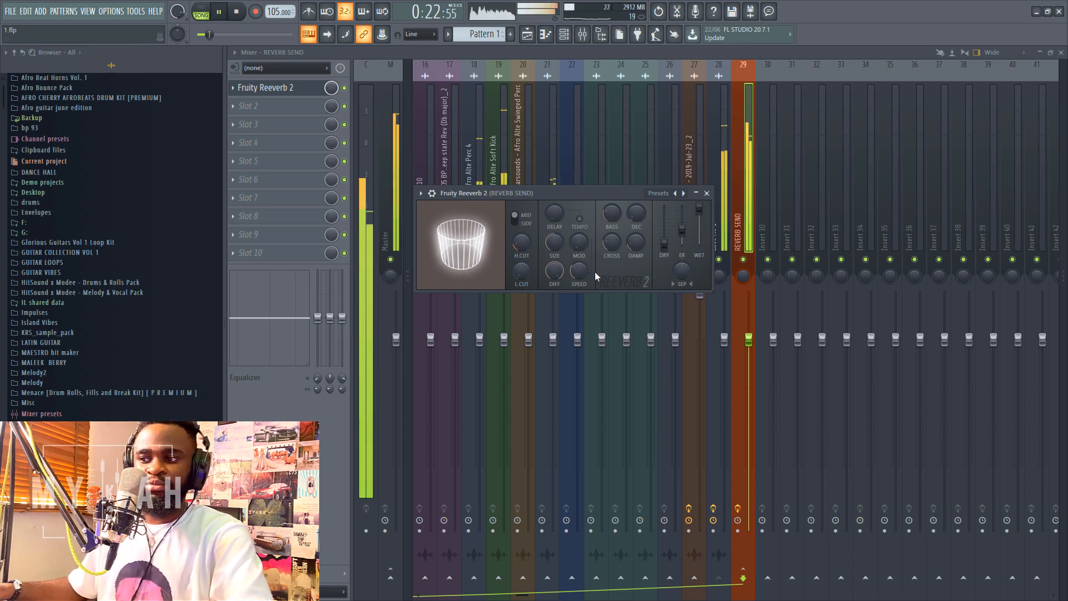
key(space)
drag(522, 272, 554, 230)
drag(636, 214, 636, 209)
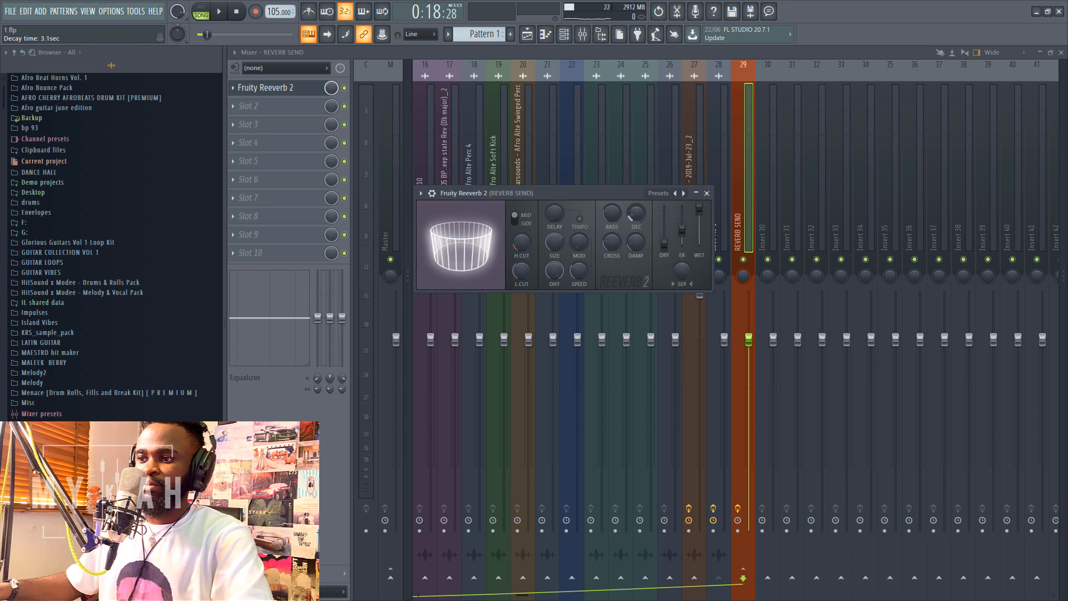
key(space)
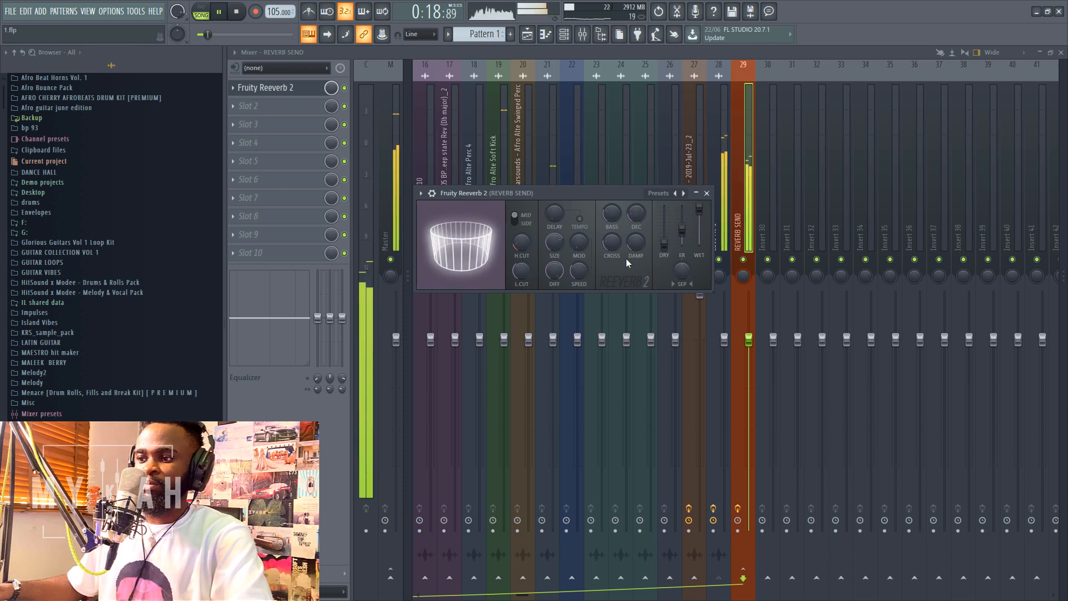
key(space)
- Audition a 3.9 sec decay time in Fruity Reeverb 2, and settle on 2.7 sec
drag(636, 214, 636, 205)
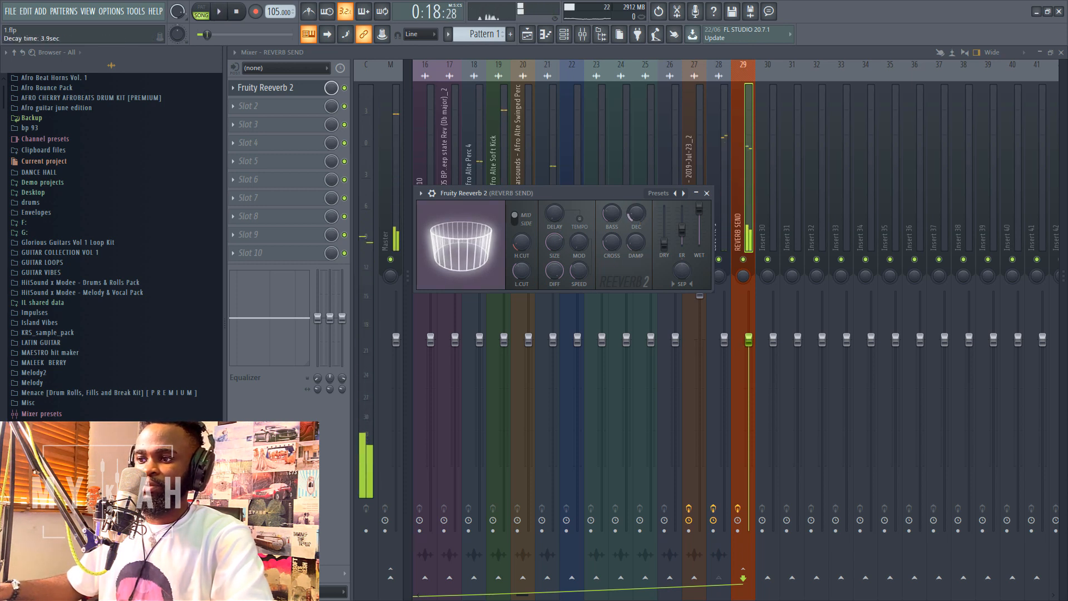
key(space)
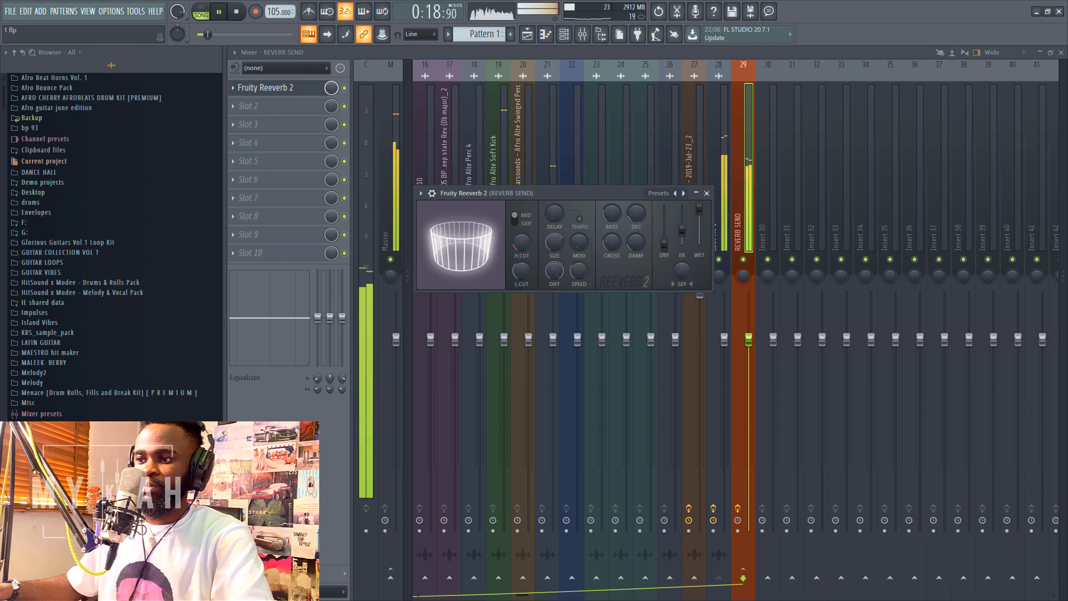
key(space)
drag(636, 213, 636, 222)
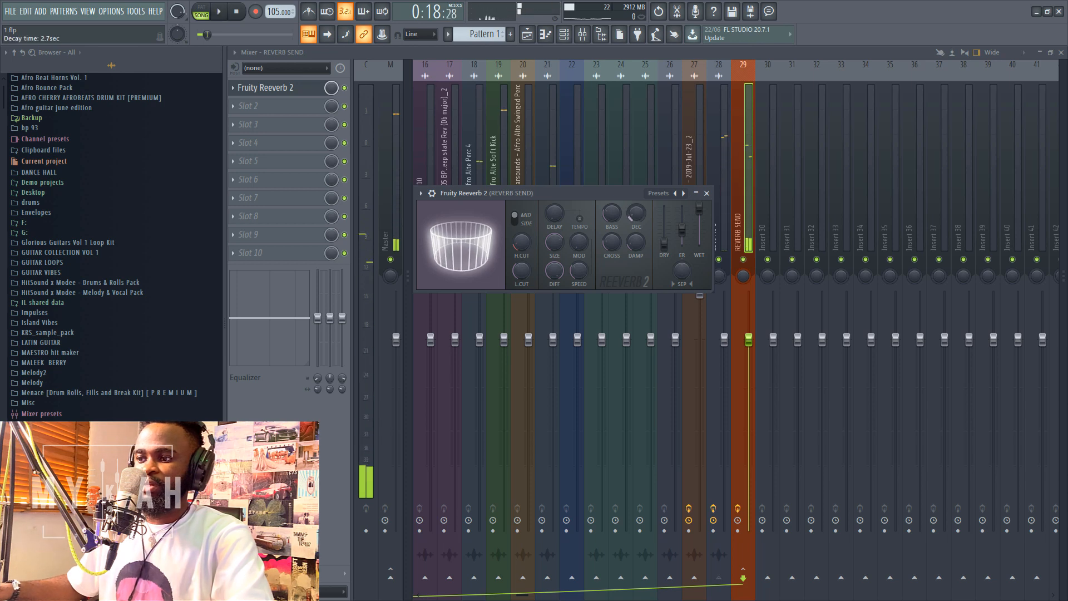
- Lower the REVERB SEND track's volume fader well below its default level while listening to playback
click(750, 338)
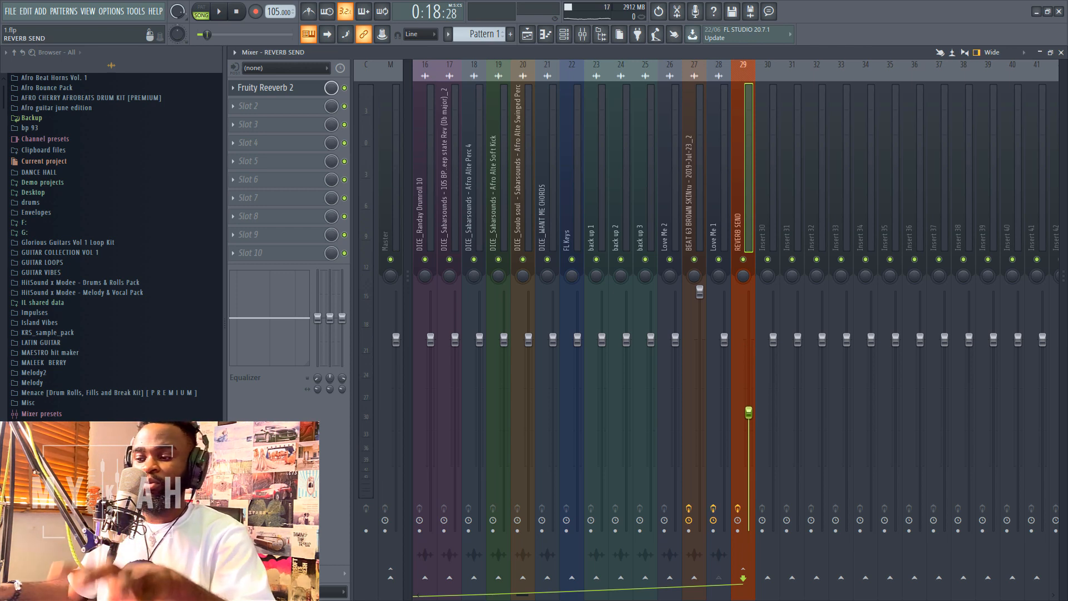
key(space)
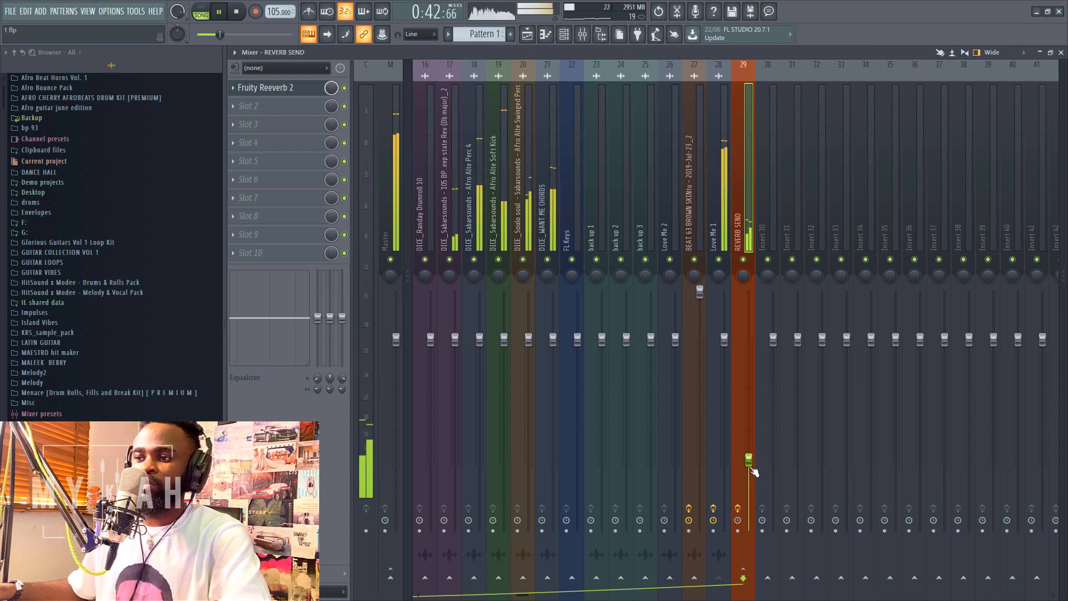
key(space)
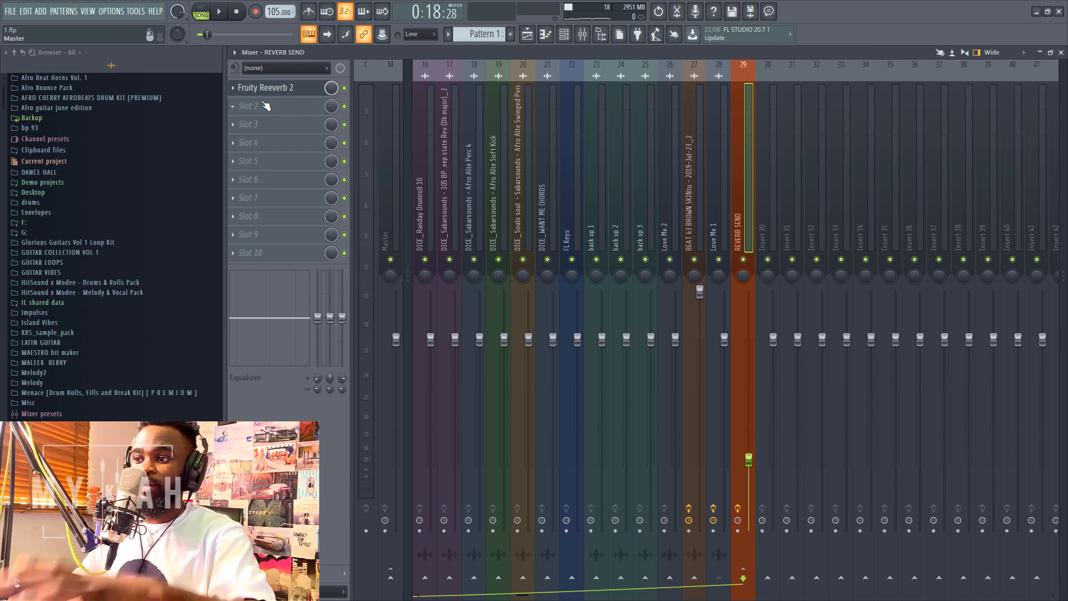
- Load Fruity Parametric EQ 2 in REVERB SEND's second effect slot and roll off the lows and highs with bands 1 and 7
click(265, 105)
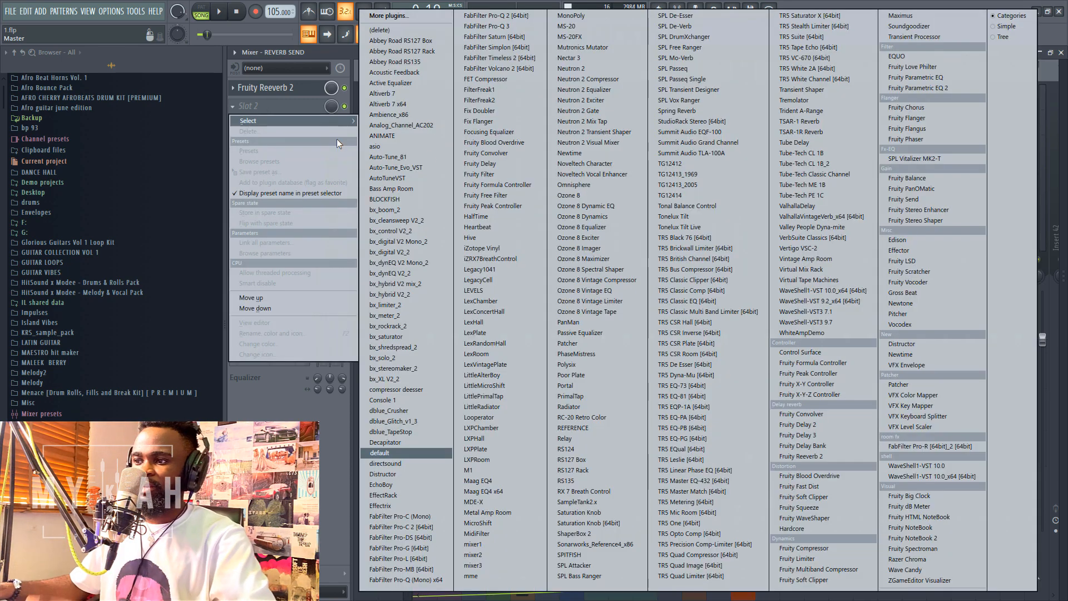
click(924, 89)
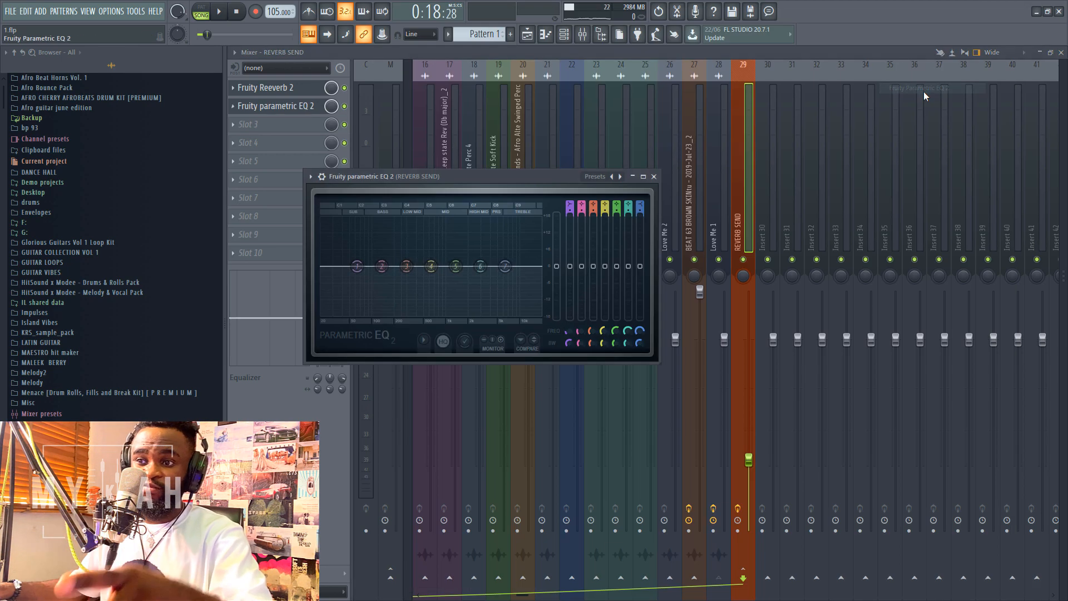
drag(410, 175, 535, 176)
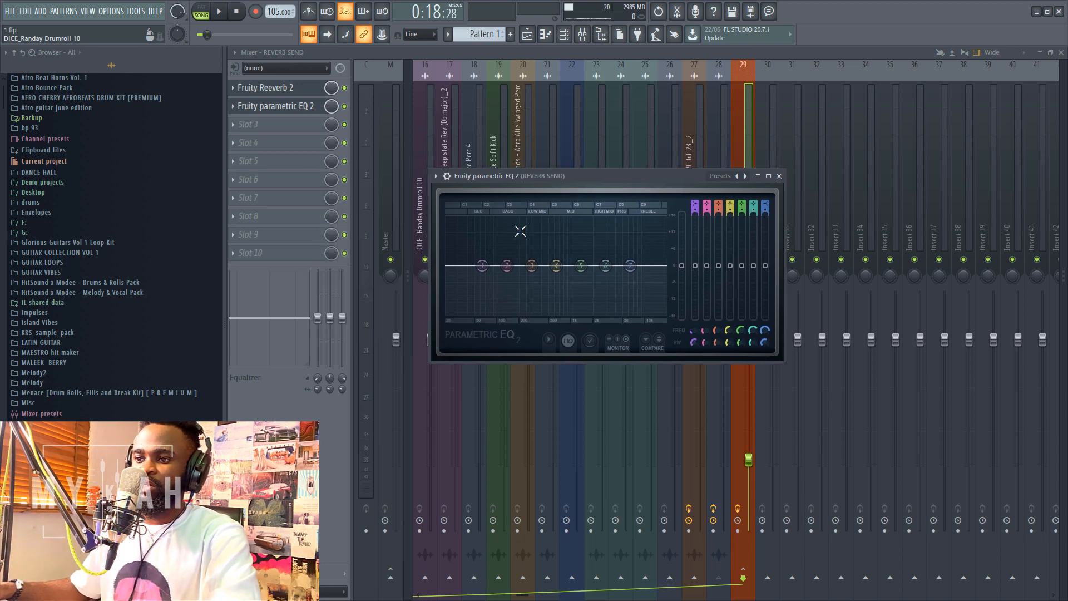
drag(482, 266, 527, 314)
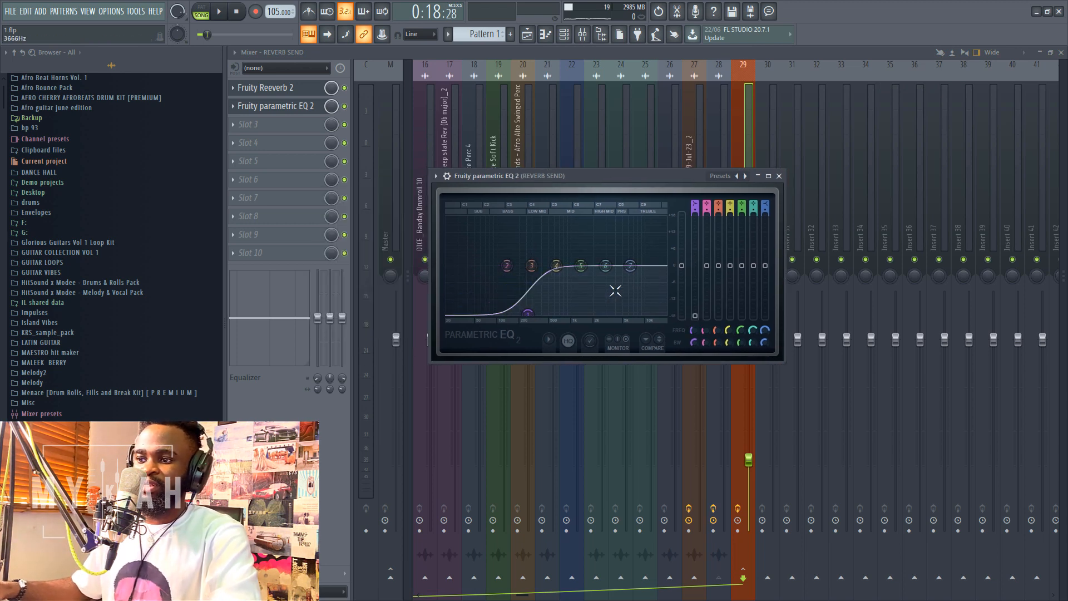
drag(630, 266, 632, 321)
- Play the song and raise the REVERB SEND track's volume slightly to rebalance the filtered reverb
key(space)
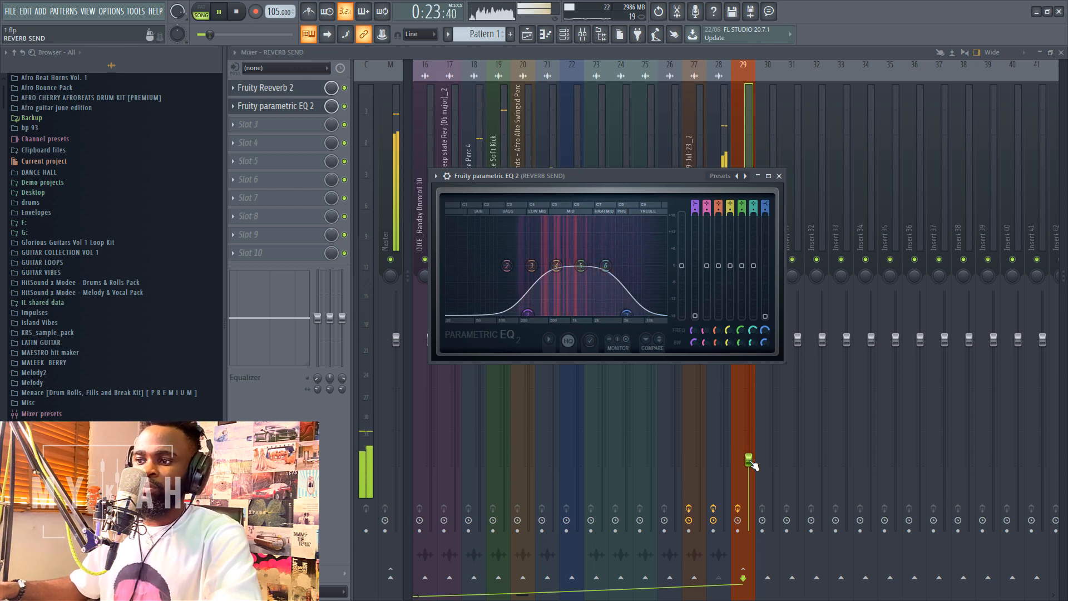
drag(750, 460, 749, 441)
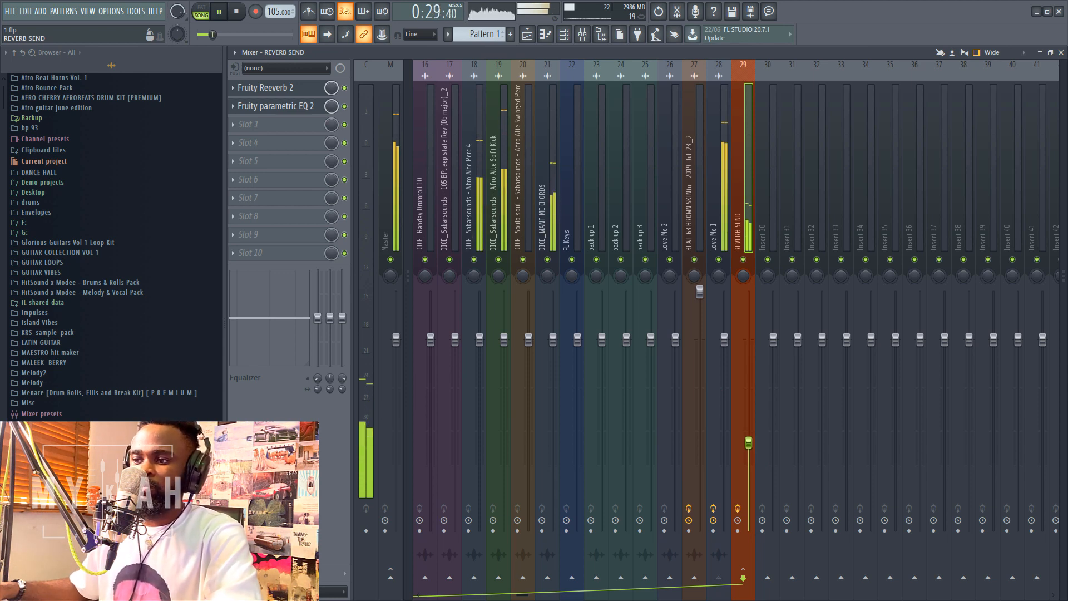
drag(749, 443, 750, 446)
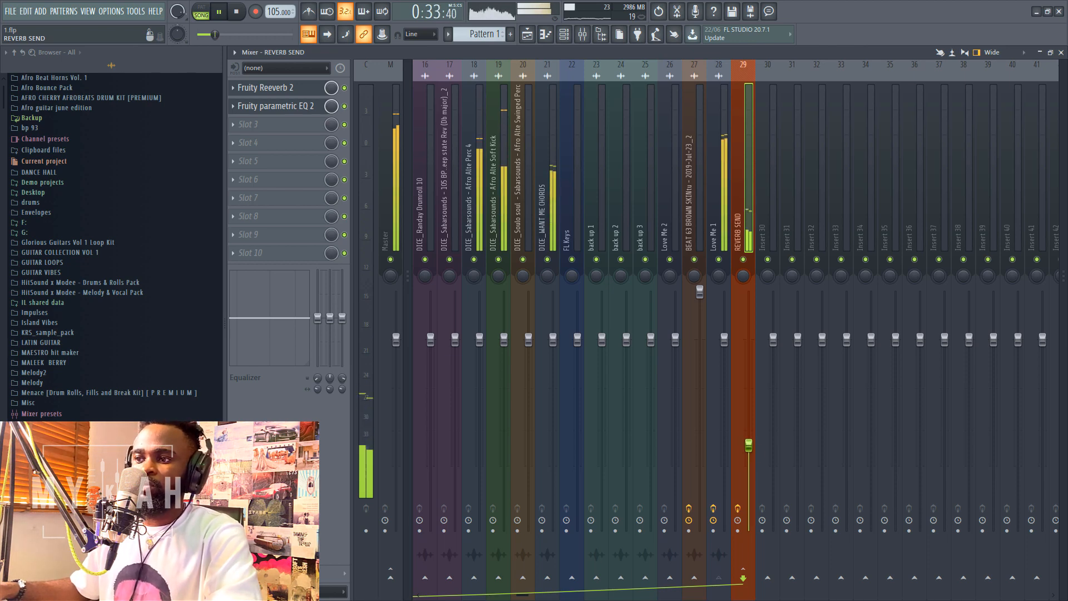
- Examine the tracks and vocal clips of the arrangement in the Playlist while the song plays
click(527, 34)
scroll(479, 191, up, 1)
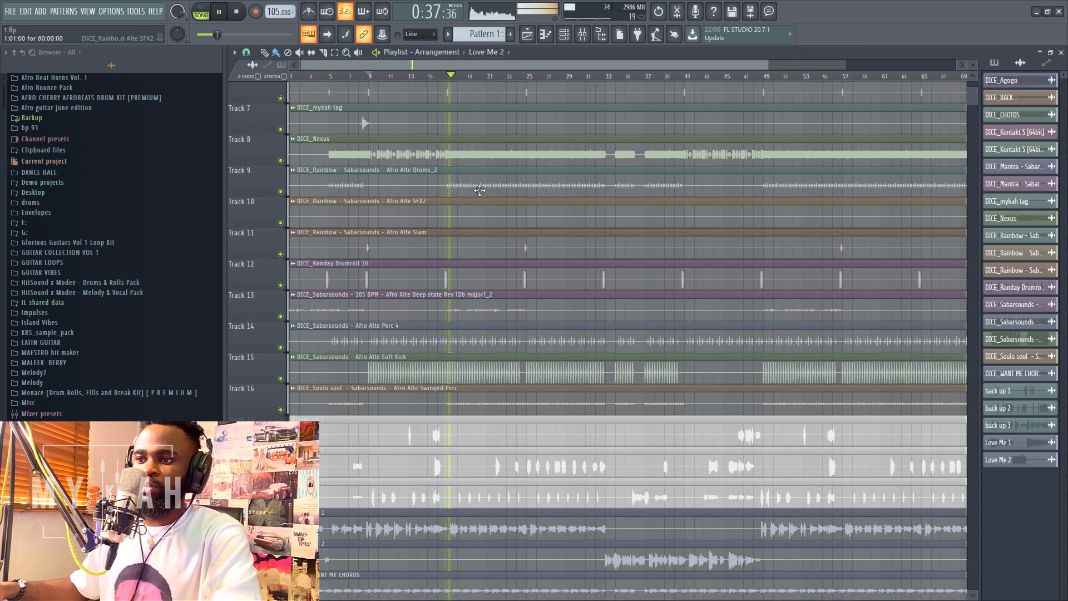
scroll(480, 191, up, 6)
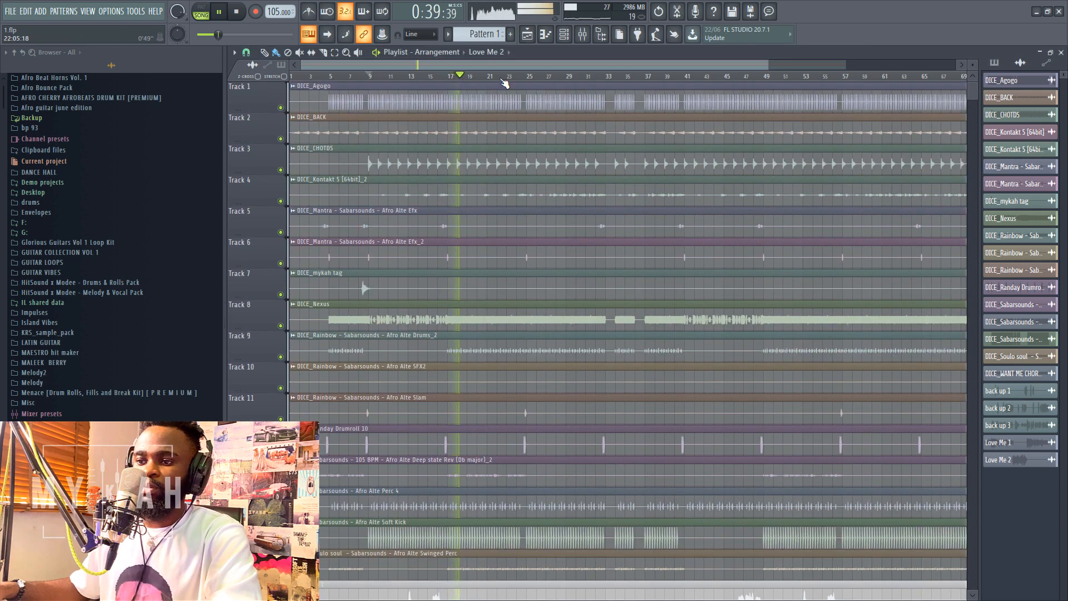
scroll(504, 81, down, 3)
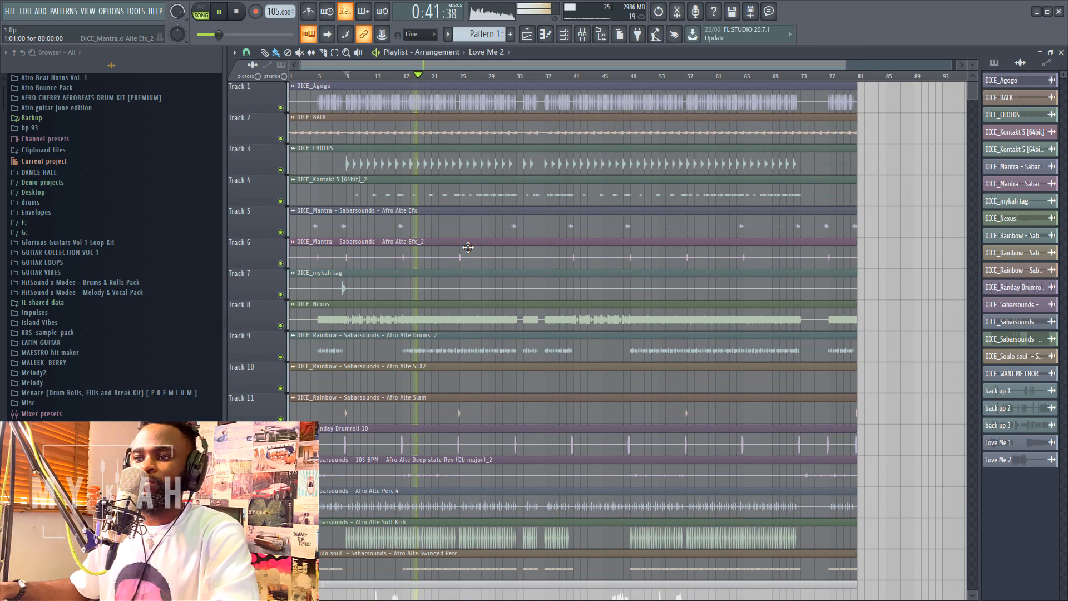
scroll(485, 336, down, 3)
scroll(485, 335, up, 3)
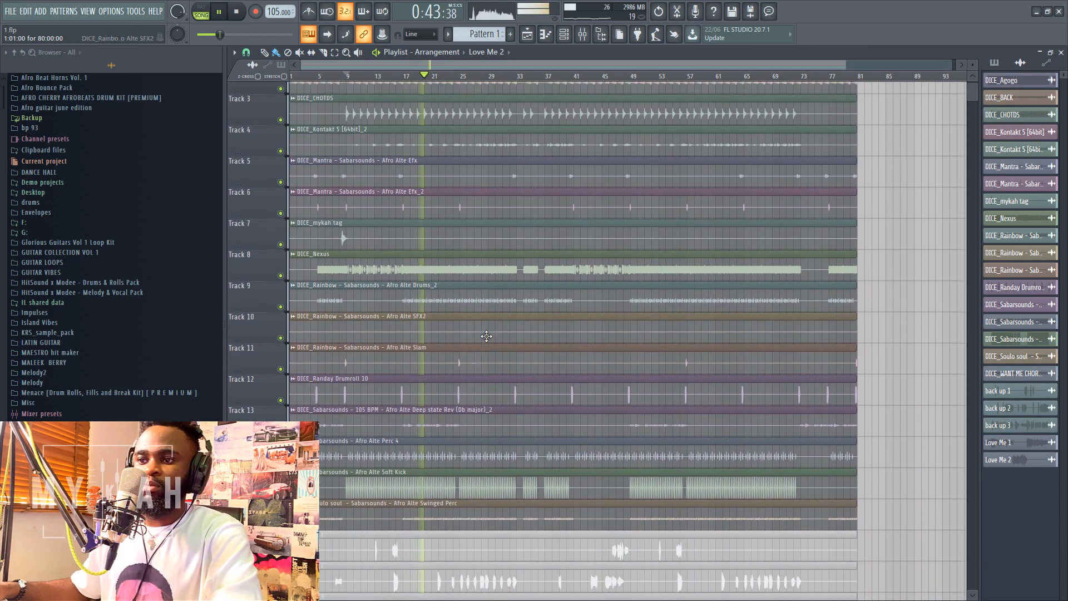
scroll(424, 78, up, 5)
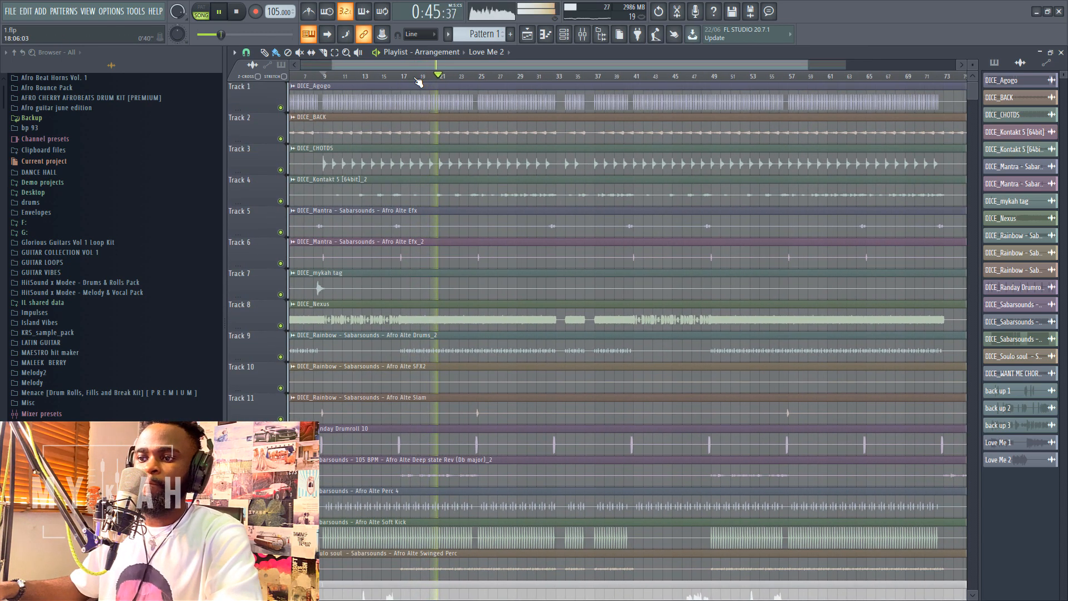
scroll(479, 277, down, 1)
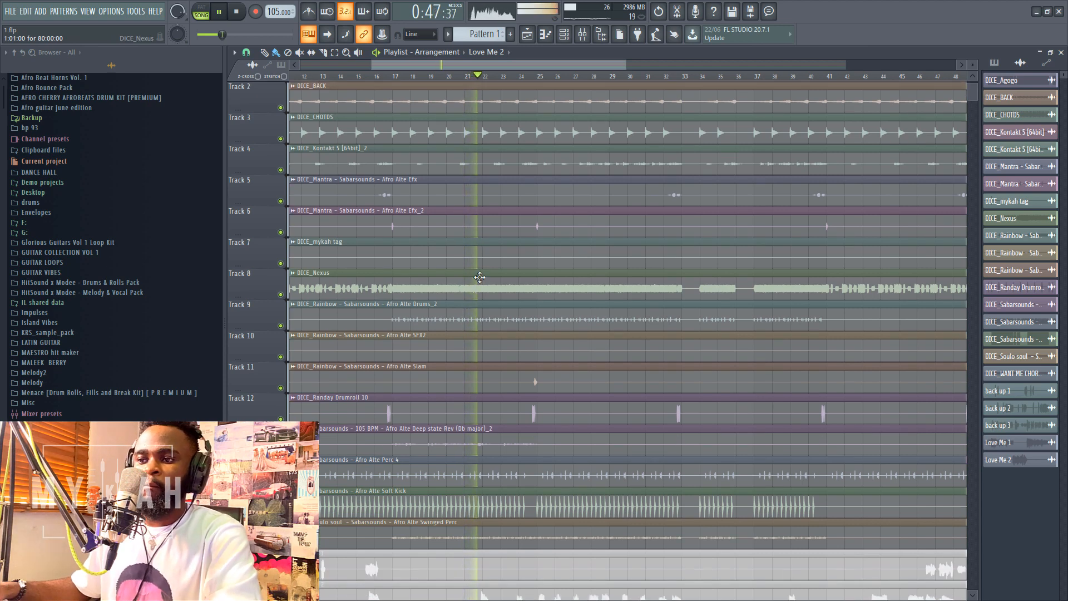
scroll(480, 277, down, 5)
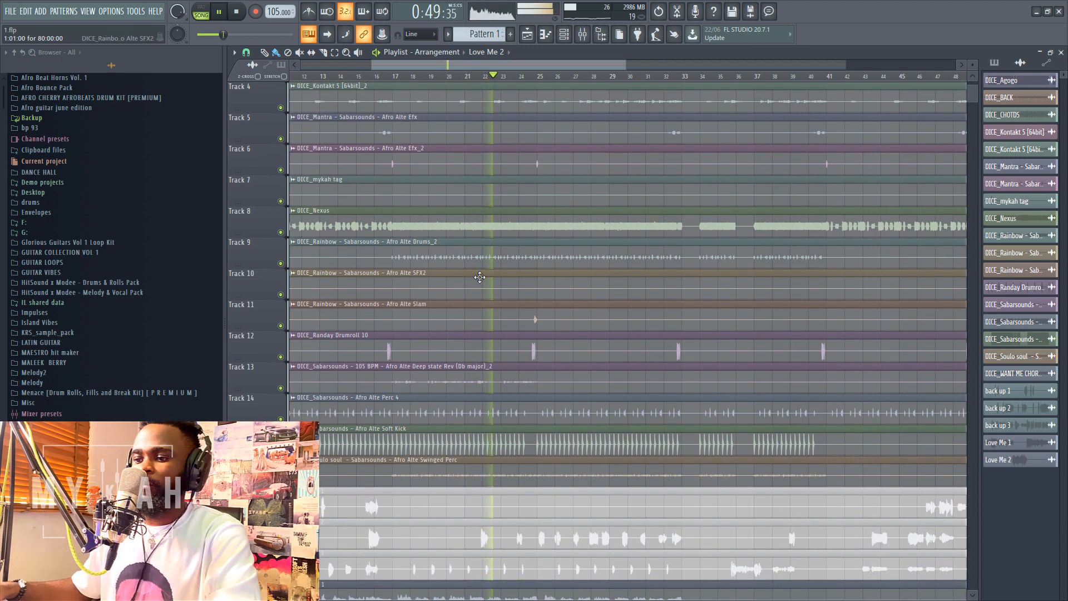
scroll(480, 277, down, 1)
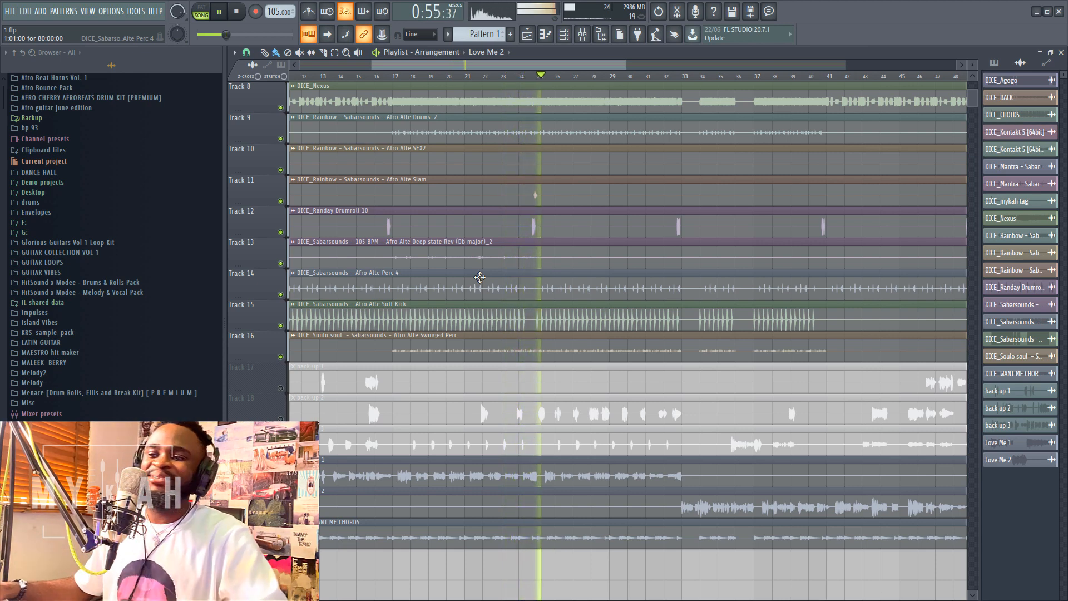
- Restart playback from bar 32 and view the following vocal sections of the arrangement
key(space)
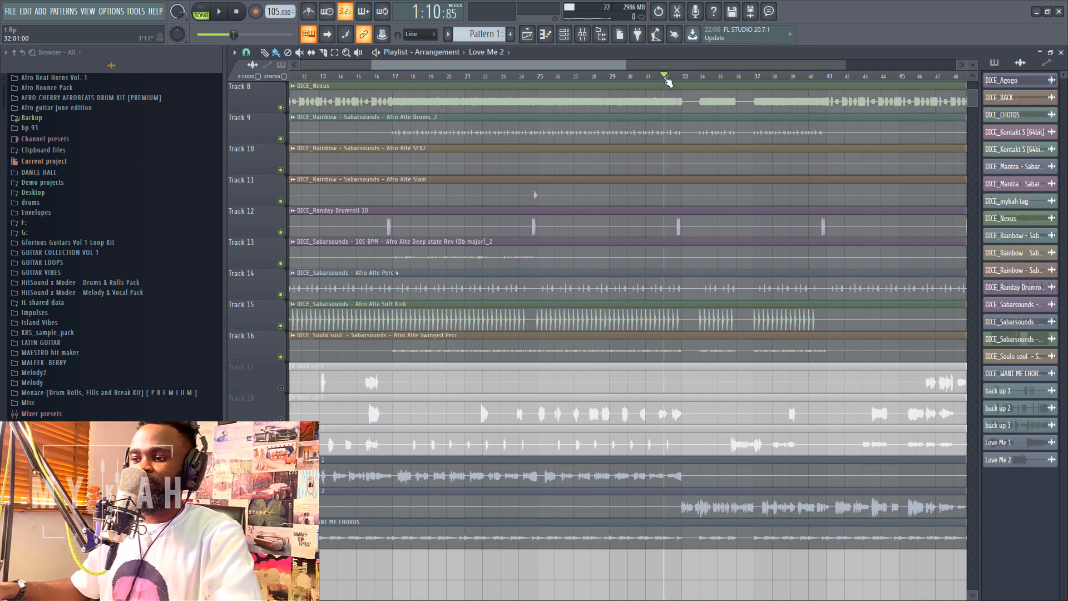
key(space)
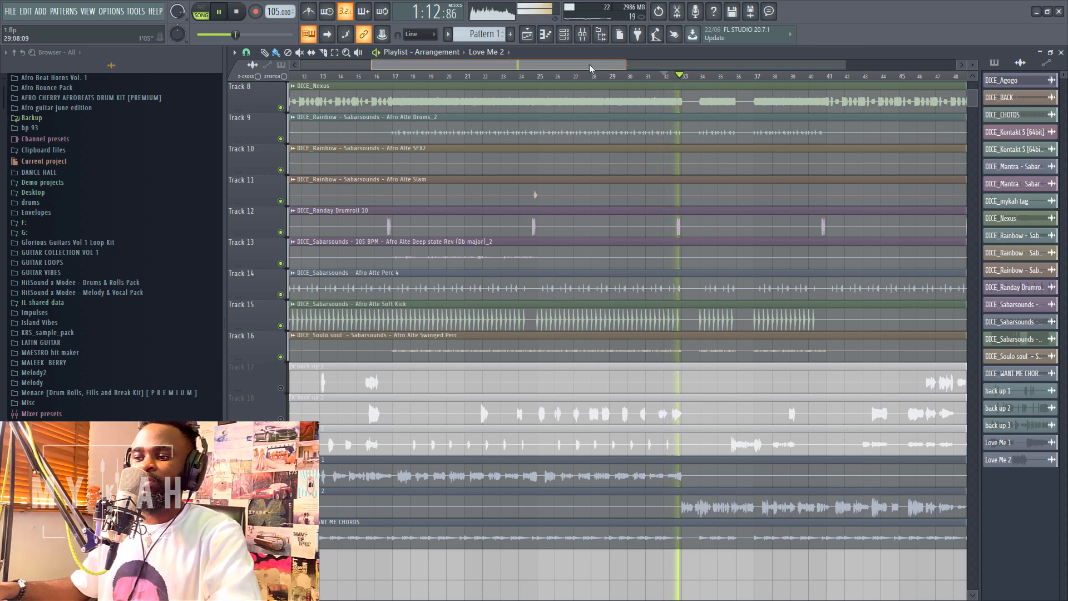
drag(590, 69, 652, 78)
scroll(656, 80, down, 3)
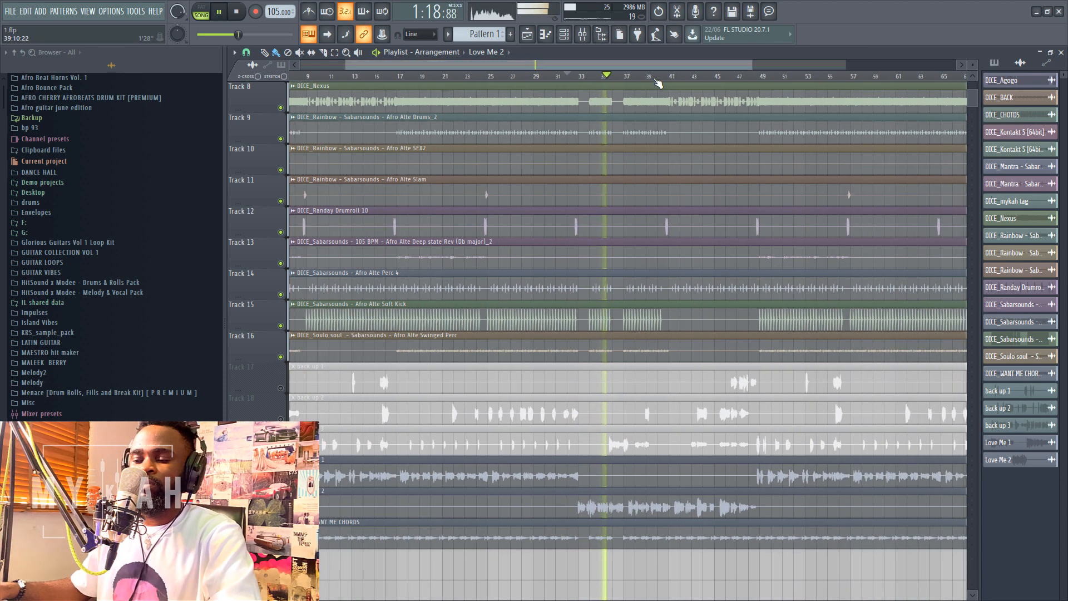
scroll(658, 82, down, 2)
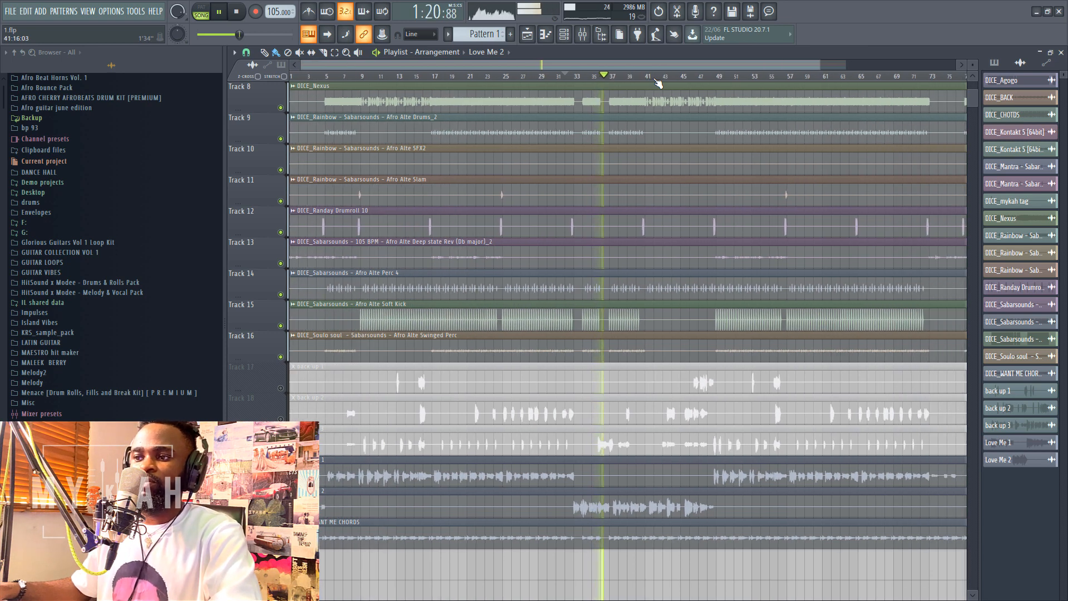
- Shorten Fruity Reeverb 2's decay time to about 2.6 sec and raise the REVERB SEND fader slightly during playback
click(584, 35)
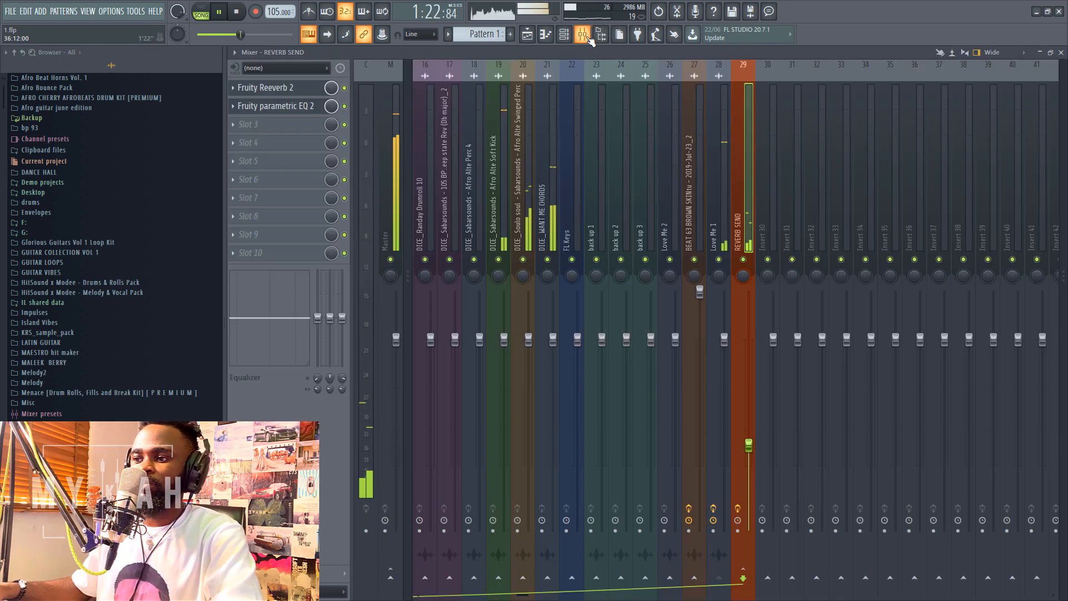
click(299, 91)
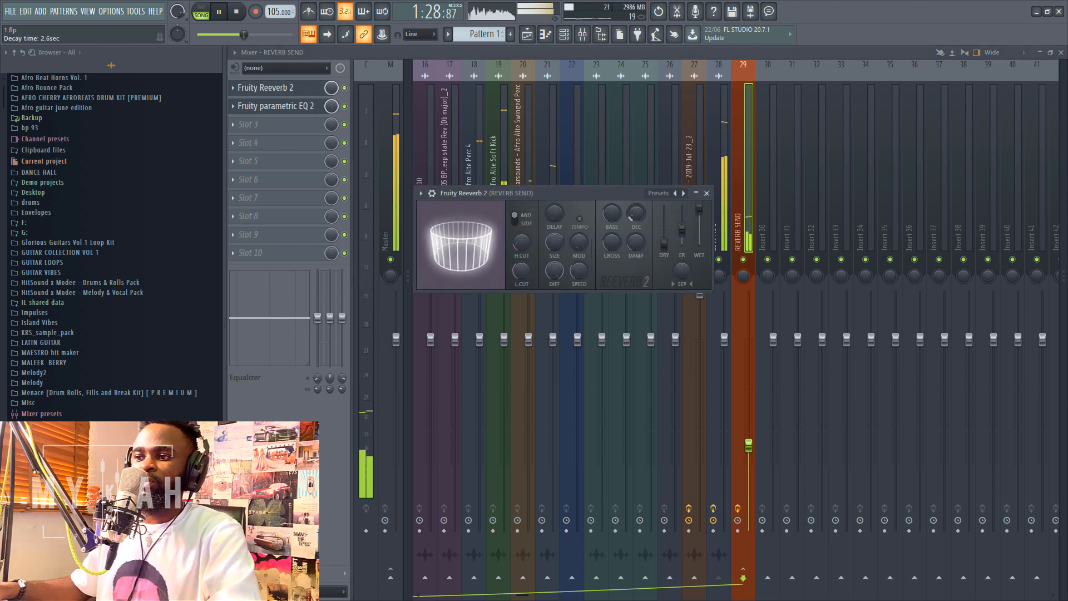
drag(636, 213, 637, 217)
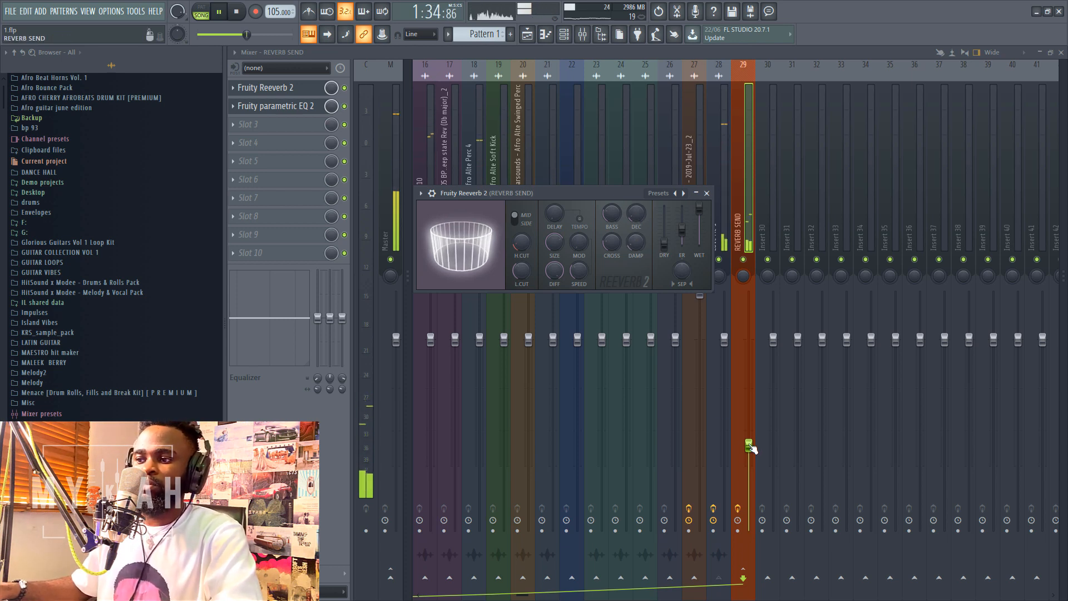
drag(751, 448, 749, 439)
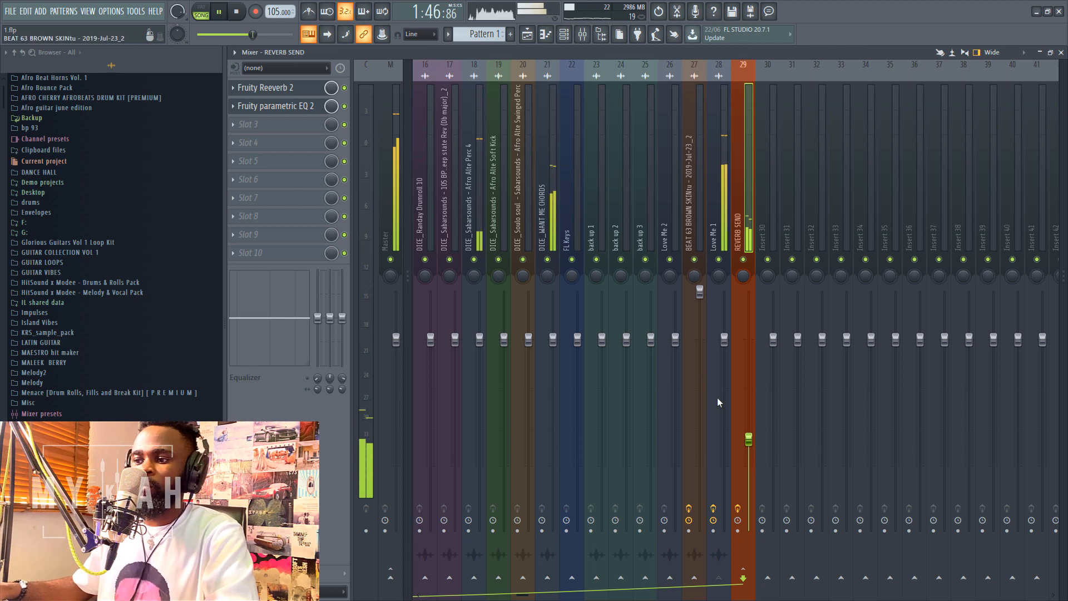
key(space)
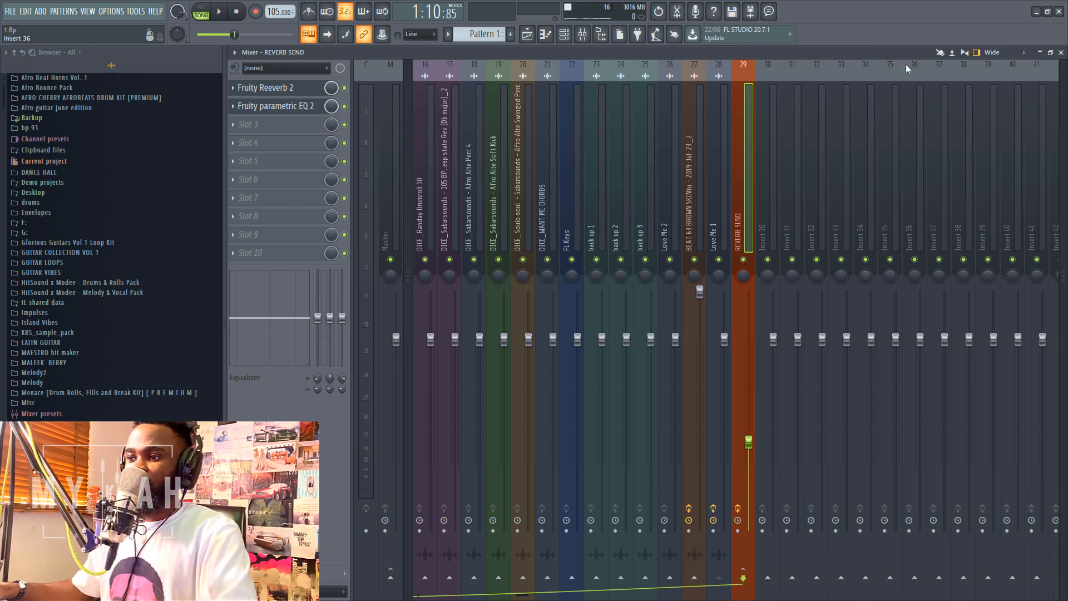
- Select Love Me 1 together with REVERB SEND and move both mixer tracks three positions right, to inserts 31 and 32
ctrl+click(719, 232)
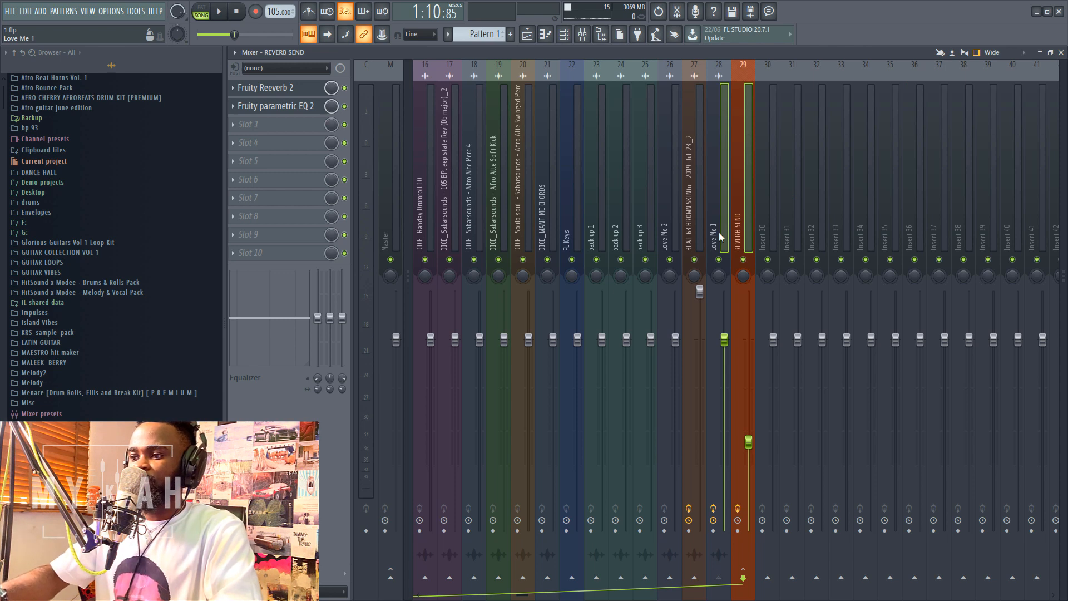
key(alt+Right)
key(alt+Right)
key(alt+Right)
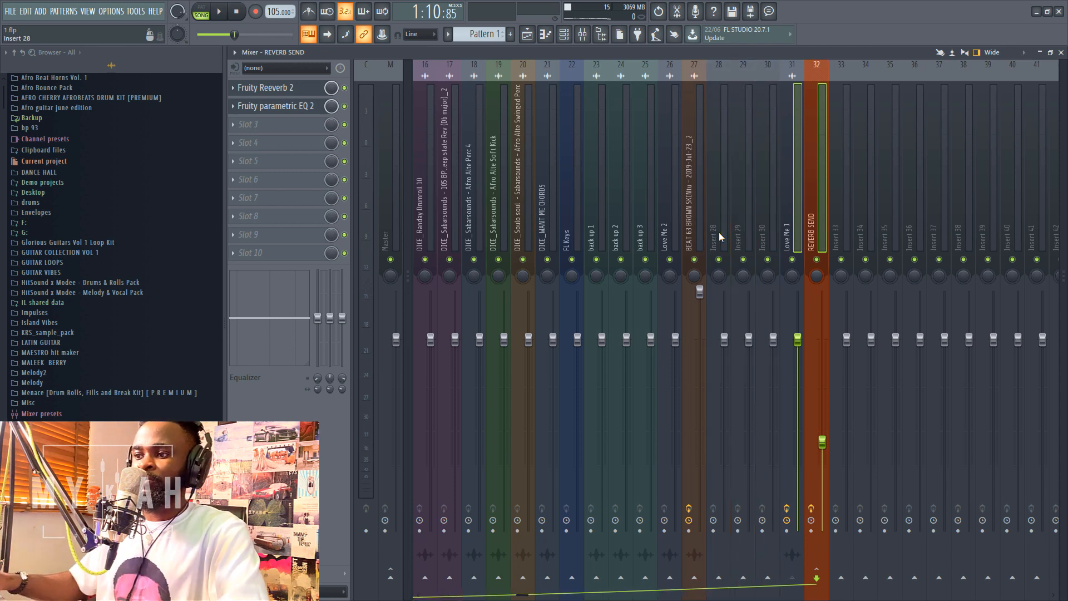
- Rename mixer insert 30 as WET and colour the track orange
click(760, 224)
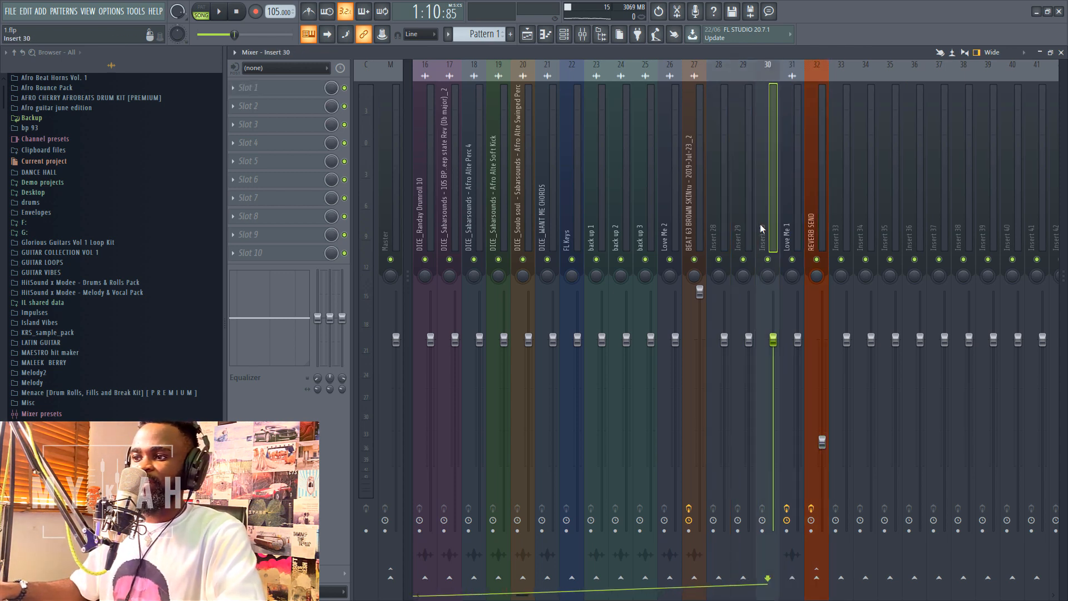
right_click(773, 166)
click(810, 75)
text(WET)
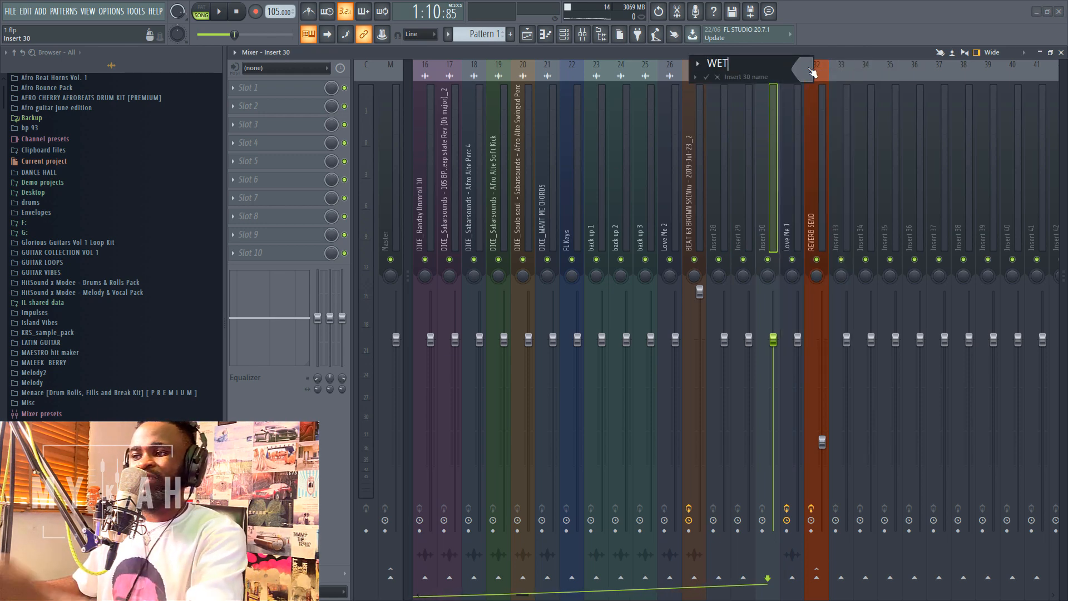
click(812, 72)
click(852, 177)
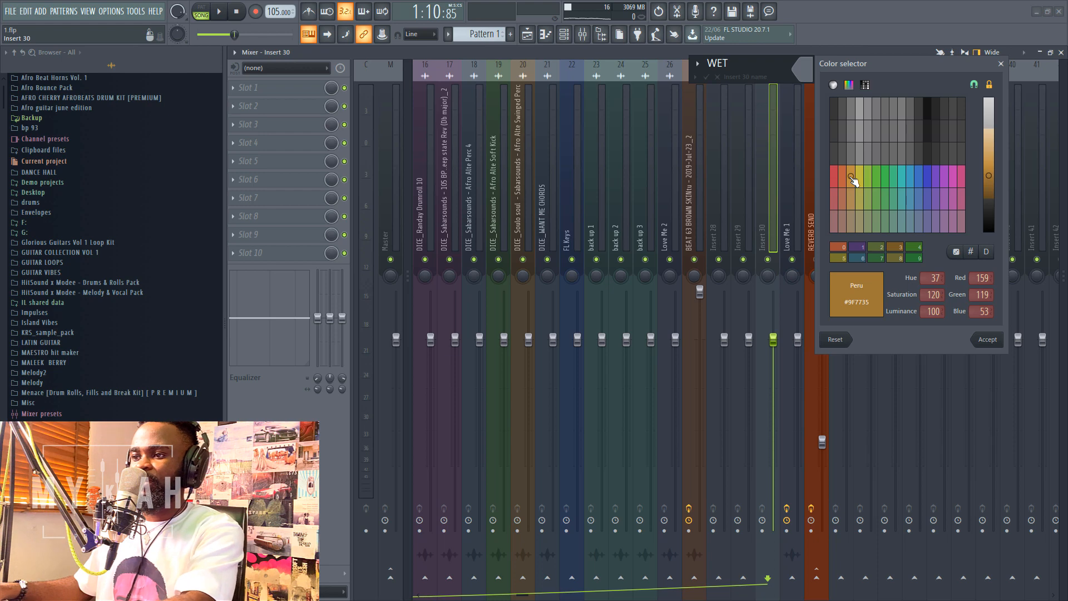
key(Return)
key(Return)
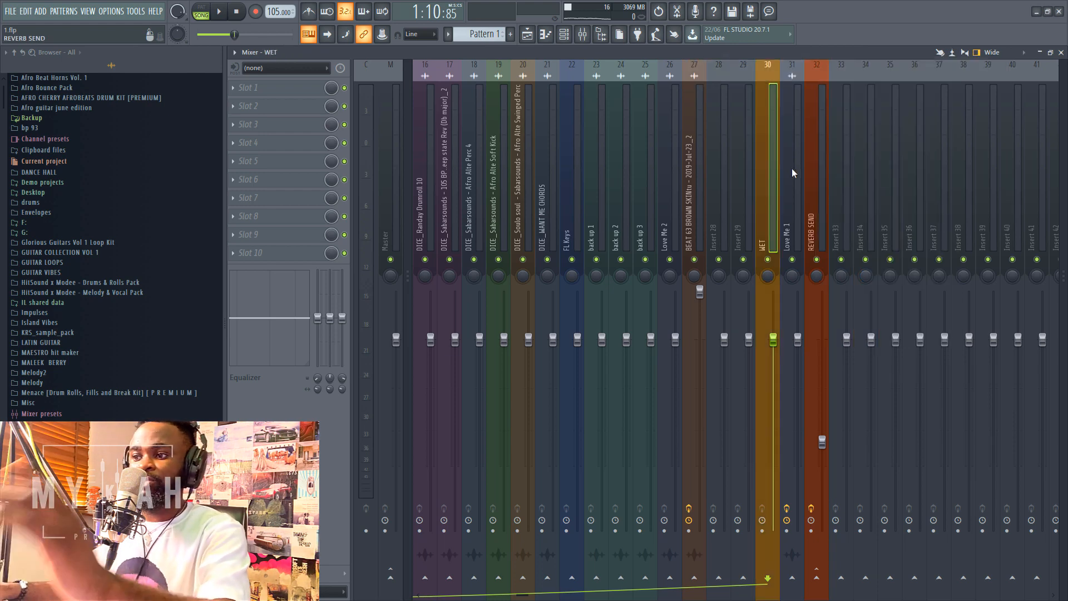
- Rename mixer insert 29 as DRY and colour the track yellow-green
right_click(751, 63)
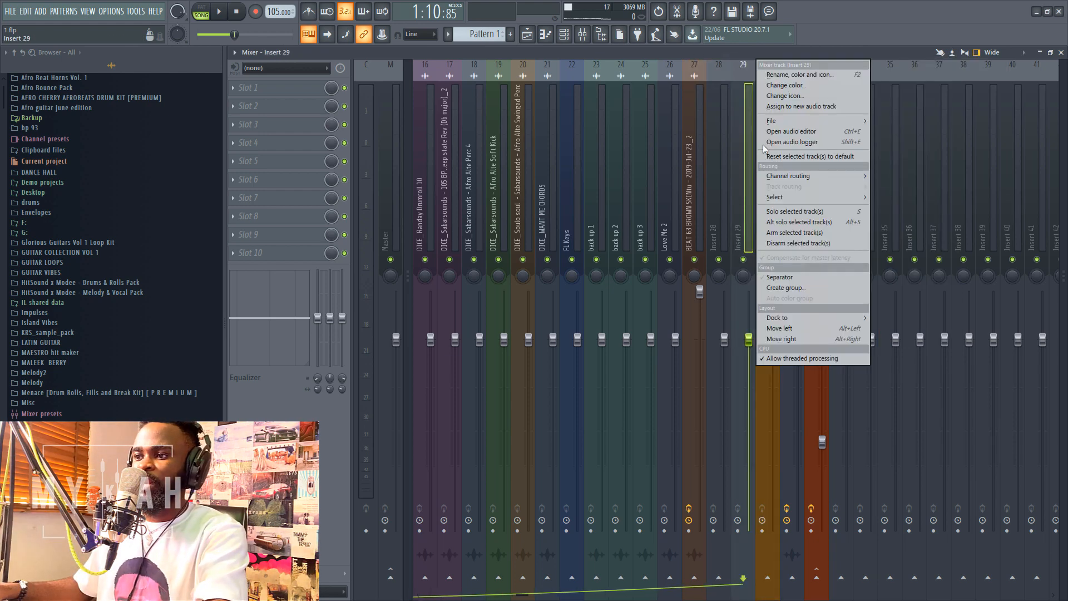
click(788, 78)
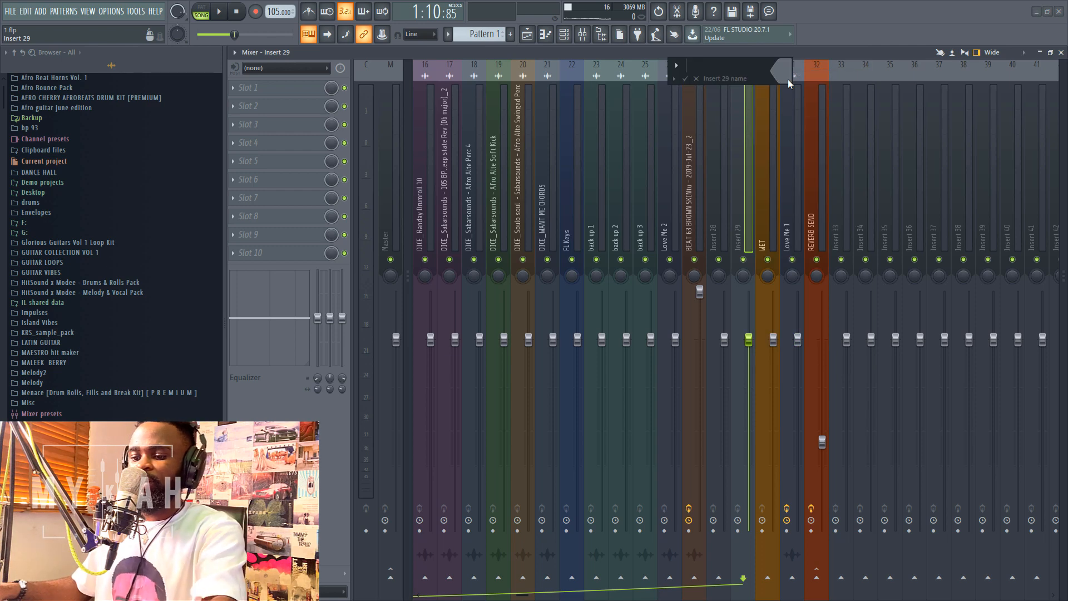
text(DRY)
click(788, 79)
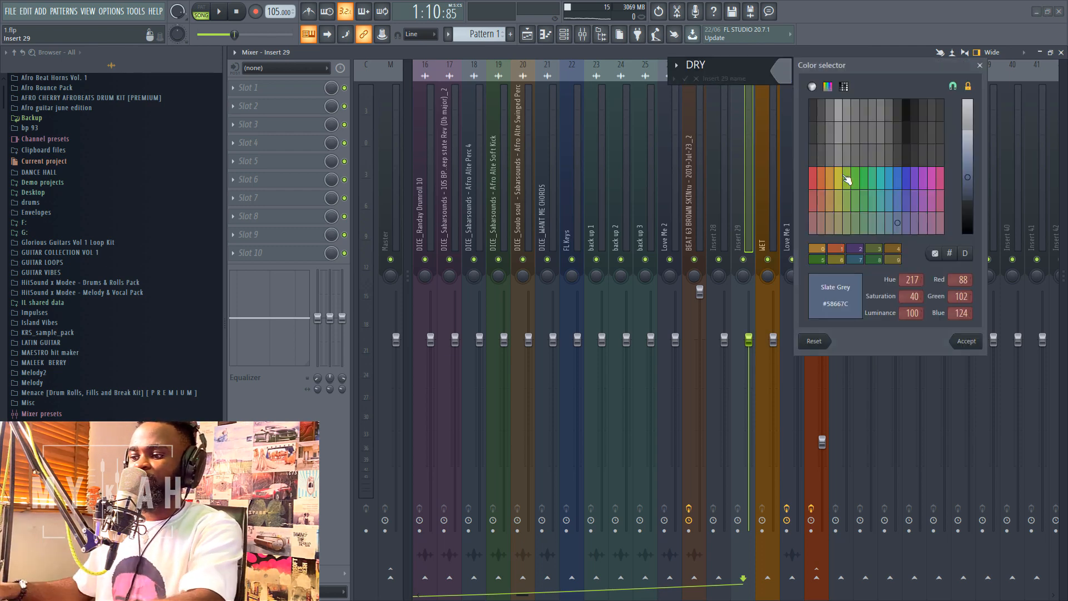
click(846, 178)
key(Return)
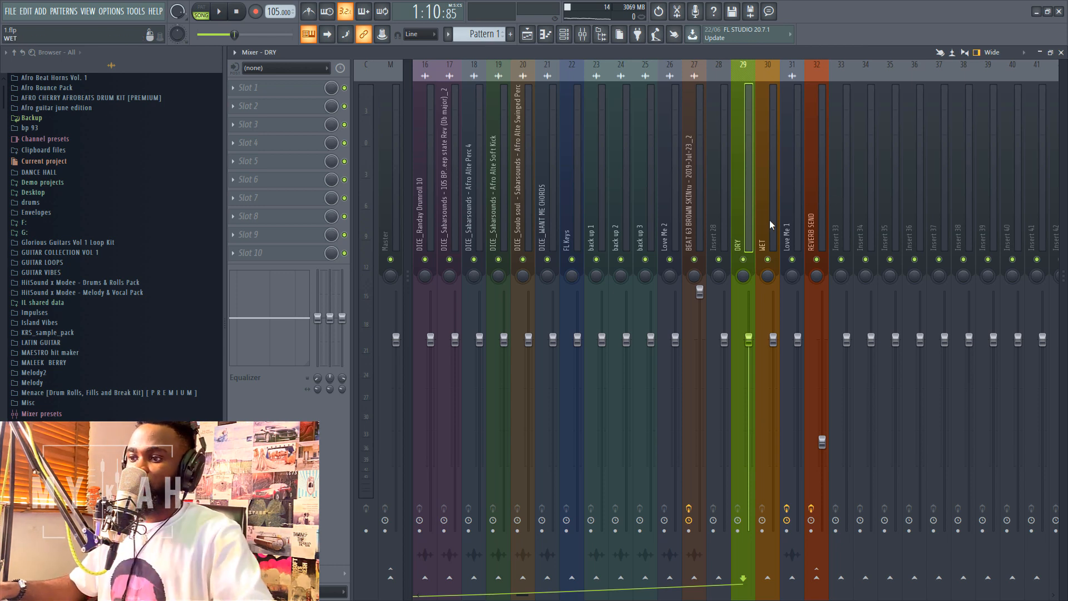
- Rename mixer insert 28 as ALL VOX and colour the track green
right_click(715, 228)
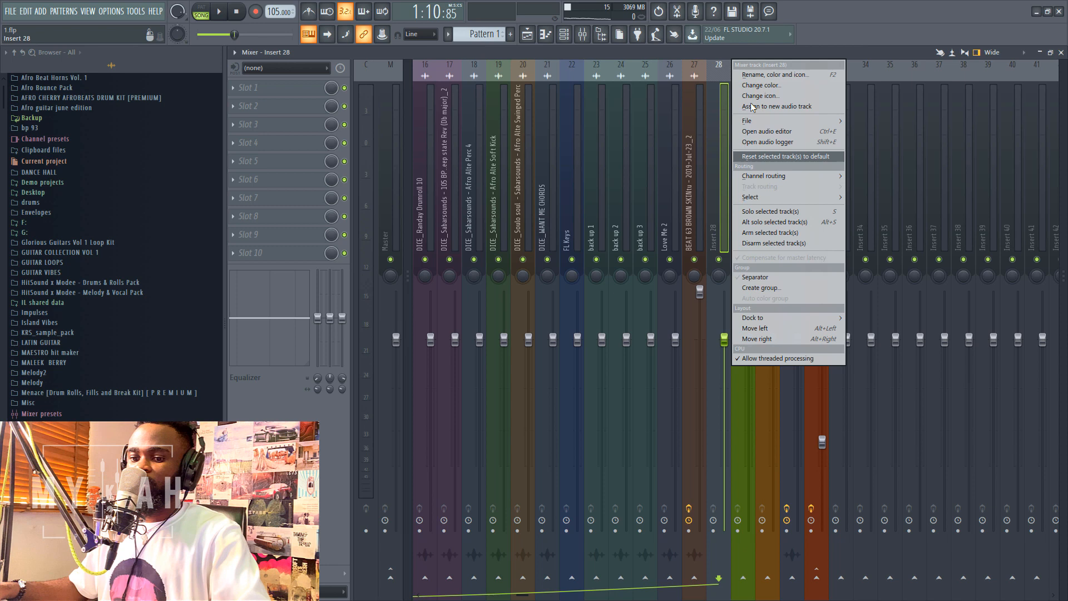
click(759, 75)
text(ALL)
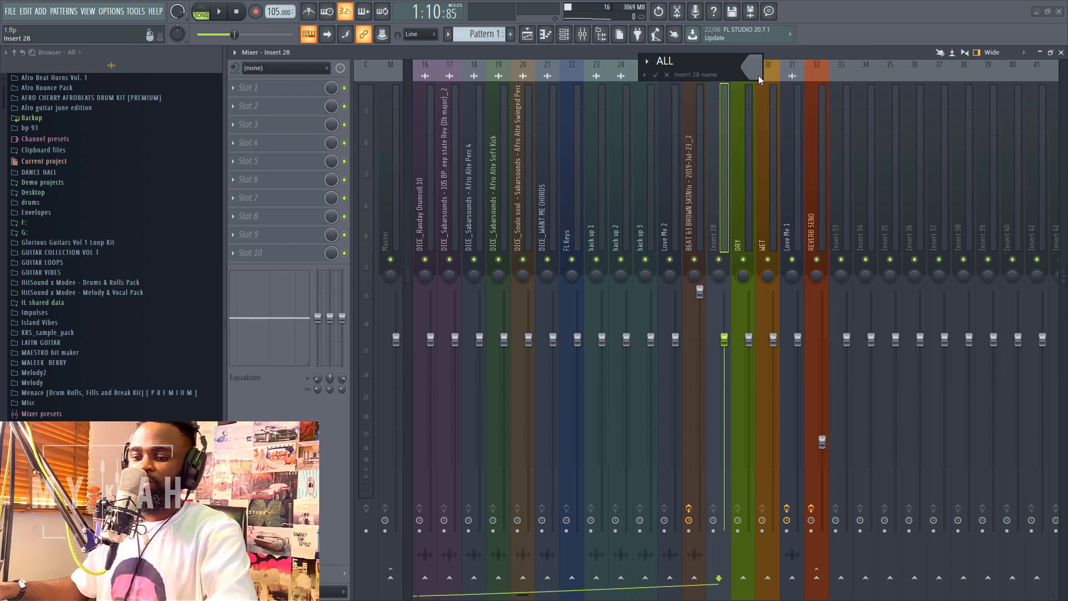
text( VOX)
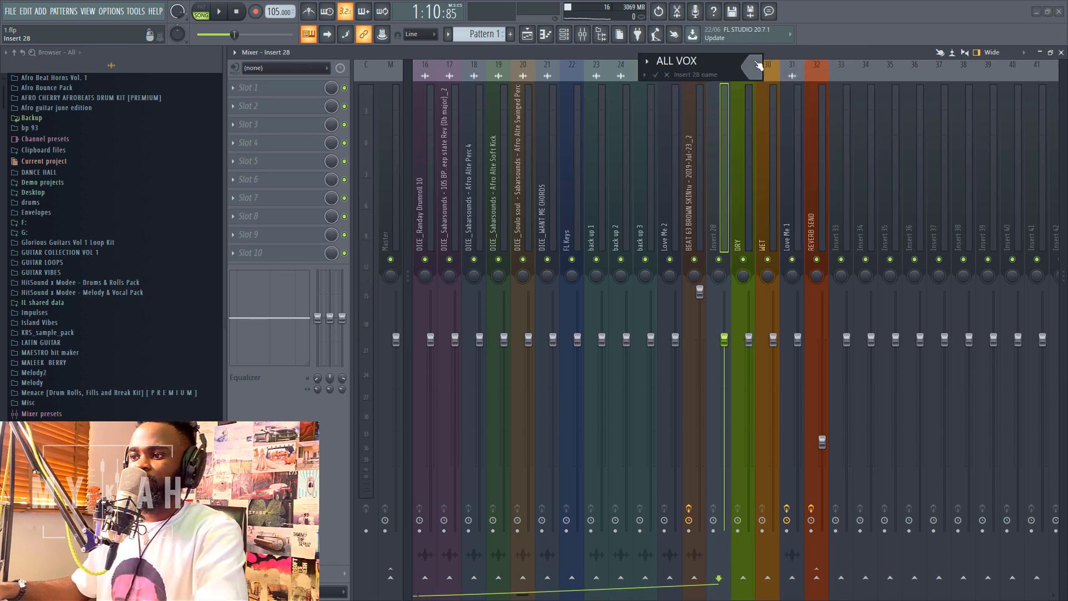
click(758, 66)
double_click(842, 187)
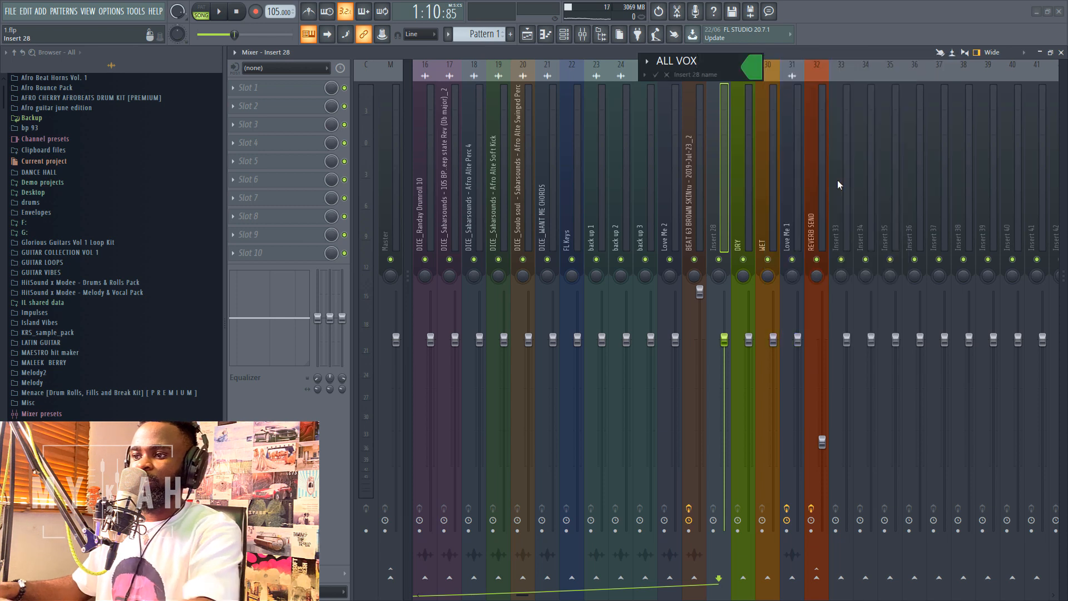
key(Return)
- Select the WET and DRY tracks together and route both only to ALL VOX
click(760, 211)
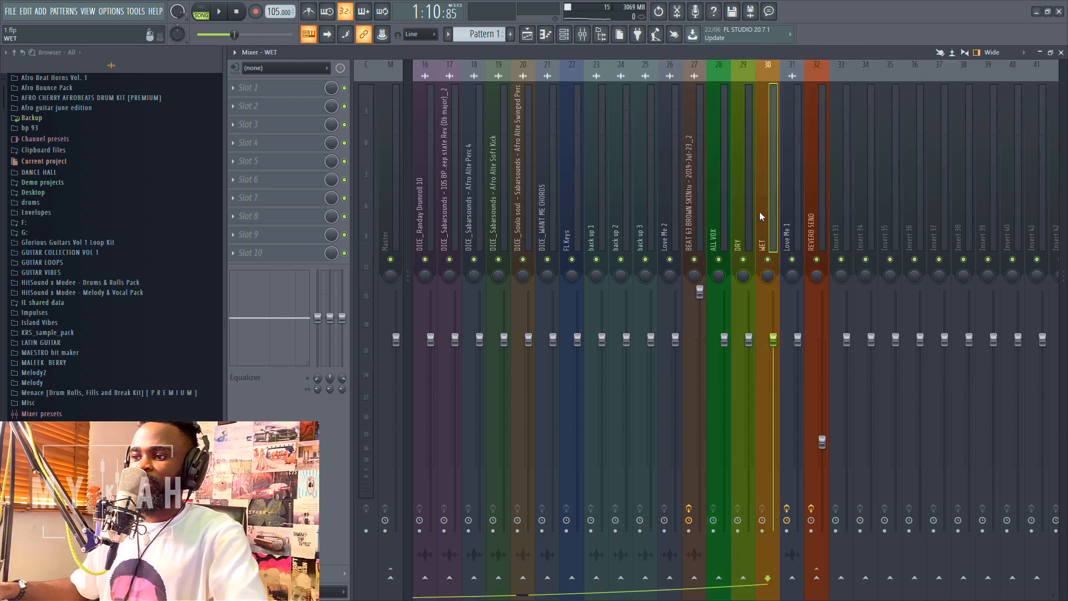
ctrl+click(742, 220)
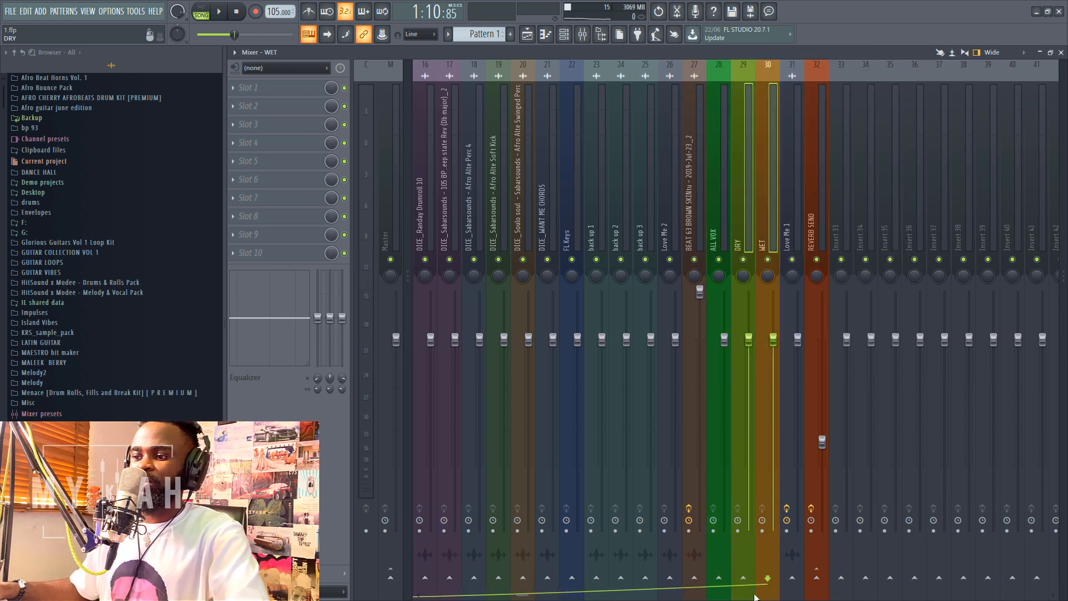
right_click(720, 578)
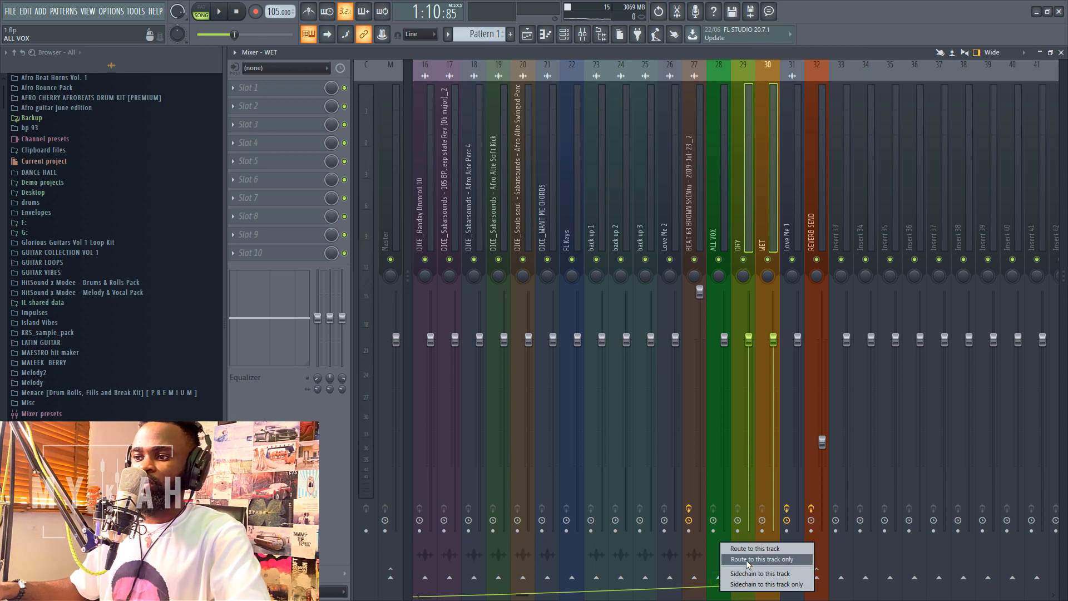
click(747, 559)
click(719, 222)
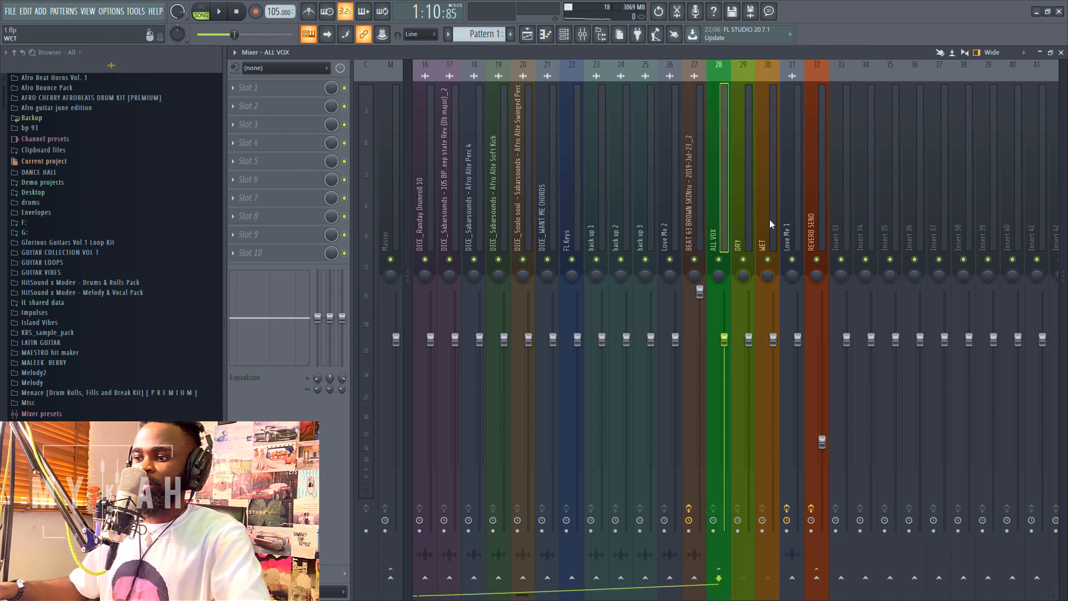
- Route Love Me 1 only to the WET track and add a second route to DRY
click(793, 222)
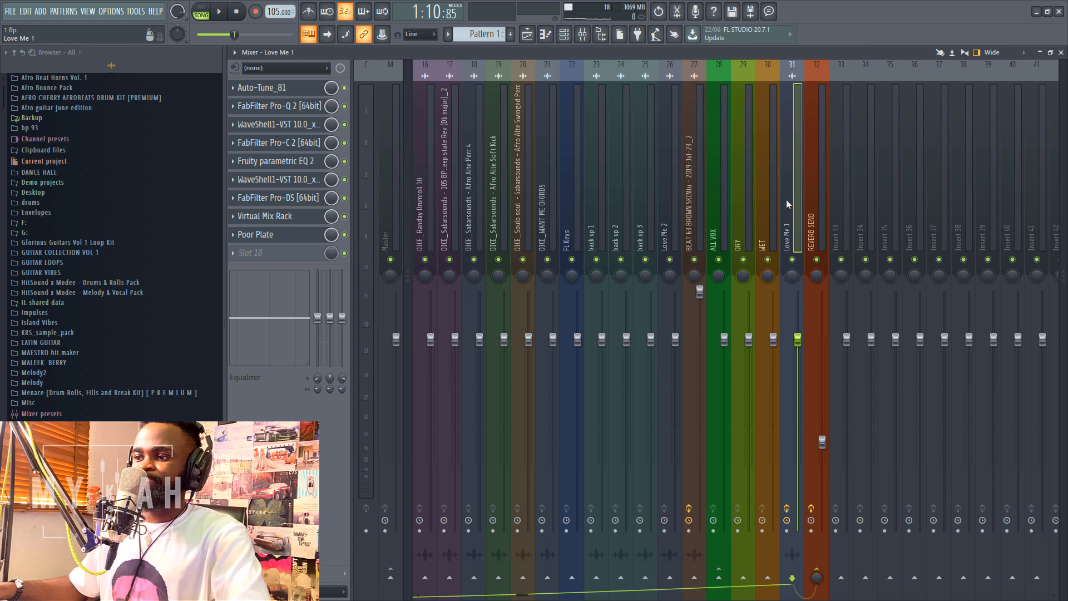
right_click(772, 581)
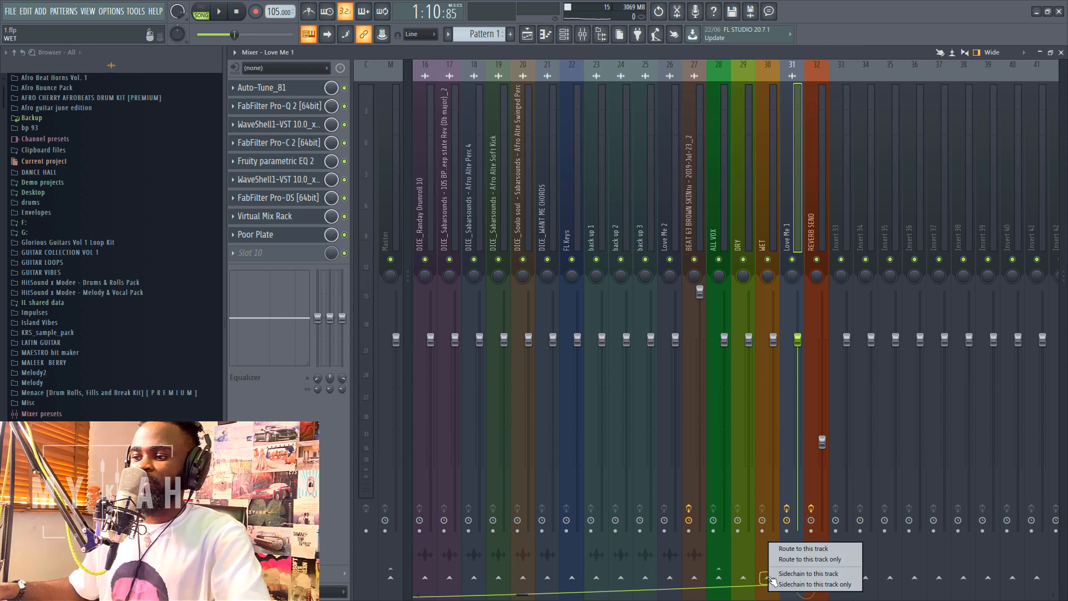
click(792, 559)
click(745, 578)
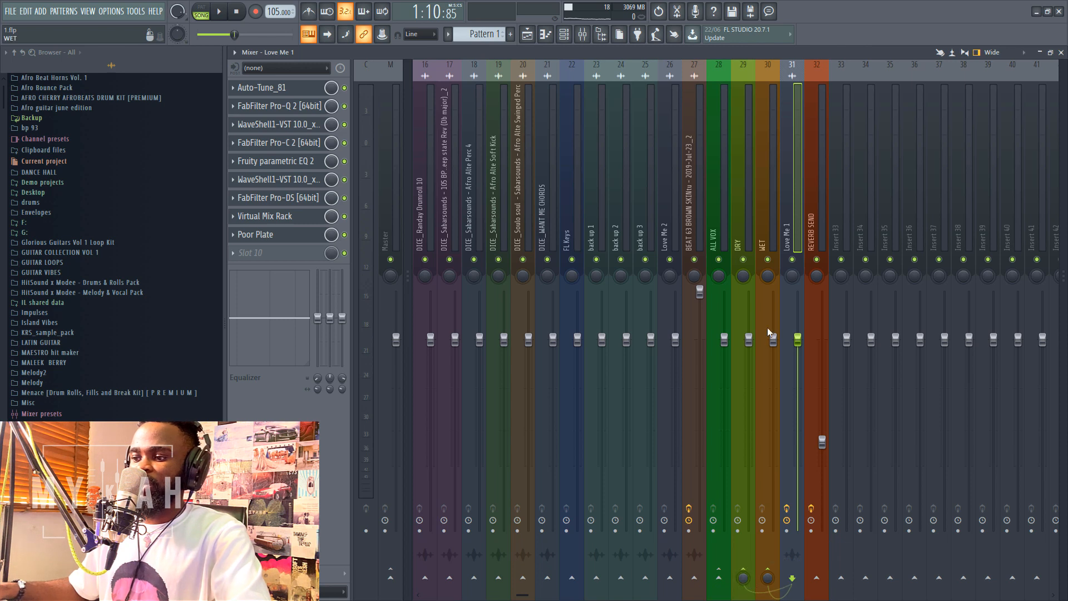
- Connect Love Me 1 to REVERB SEND as a sidechain and reset that send level to its default
right_click(817, 579)
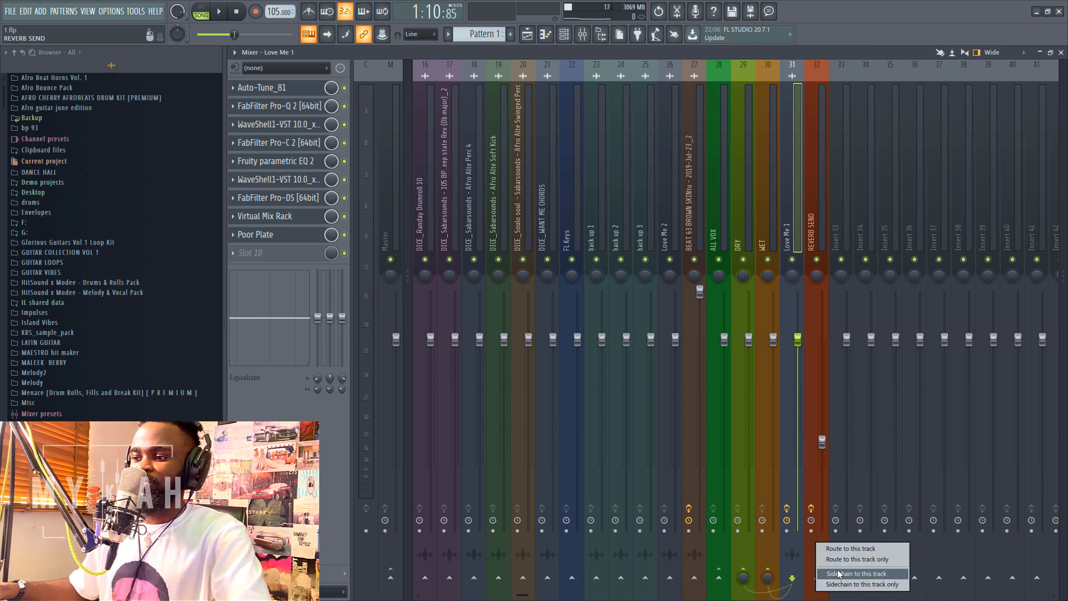
click(842, 576)
right_click(816, 578)
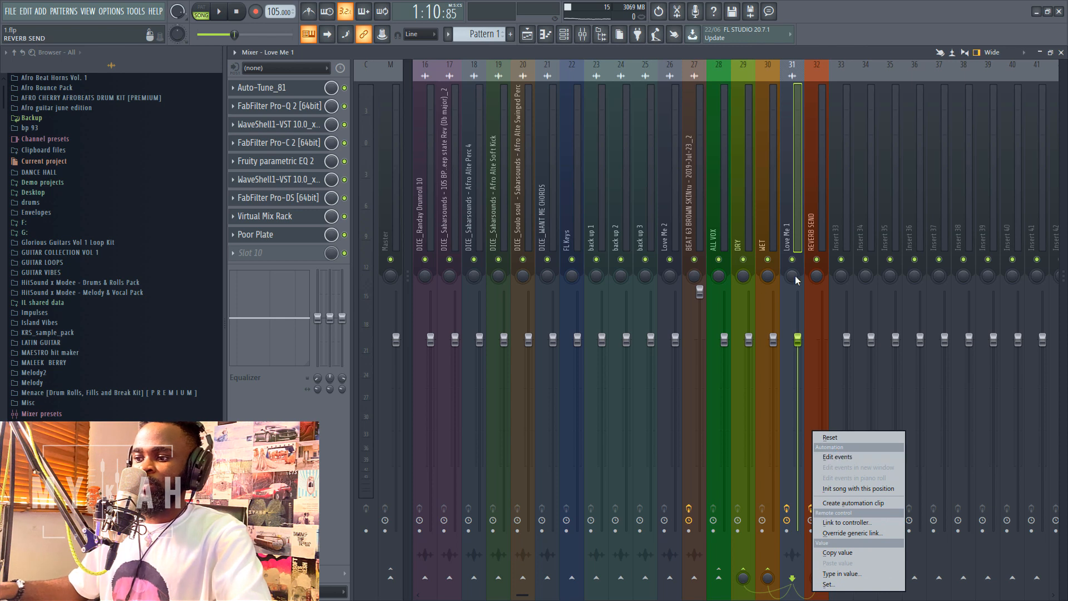
click(795, 236)
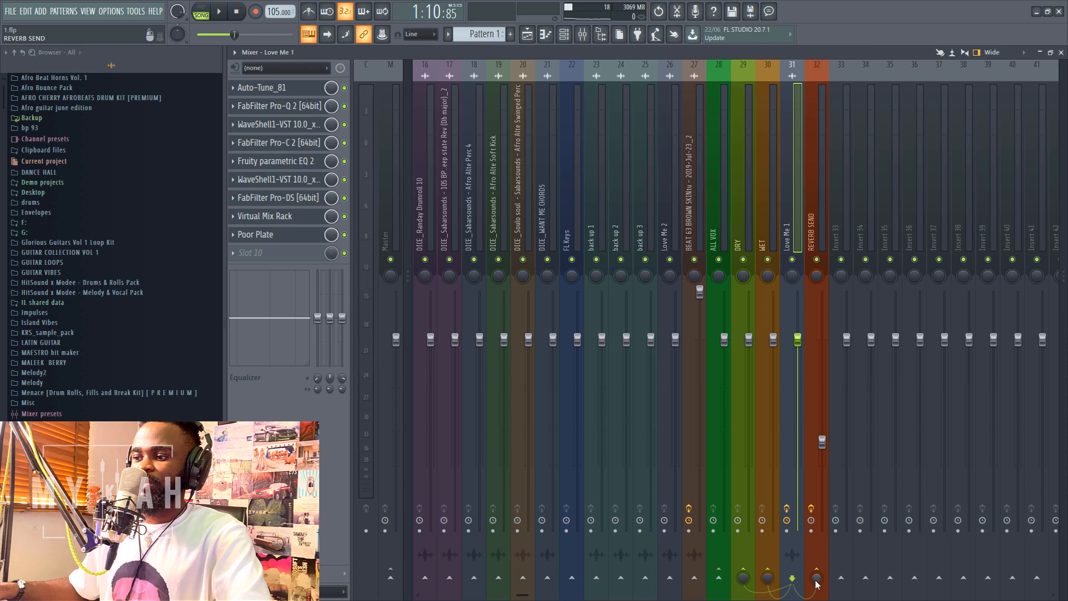
right_click(816, 578)
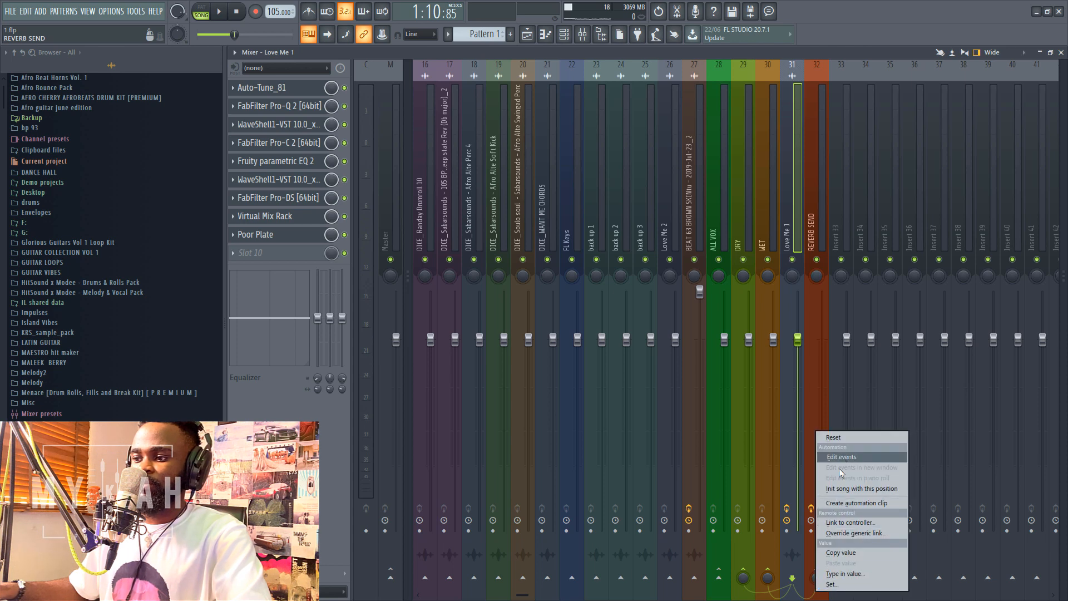
click(840, 438)
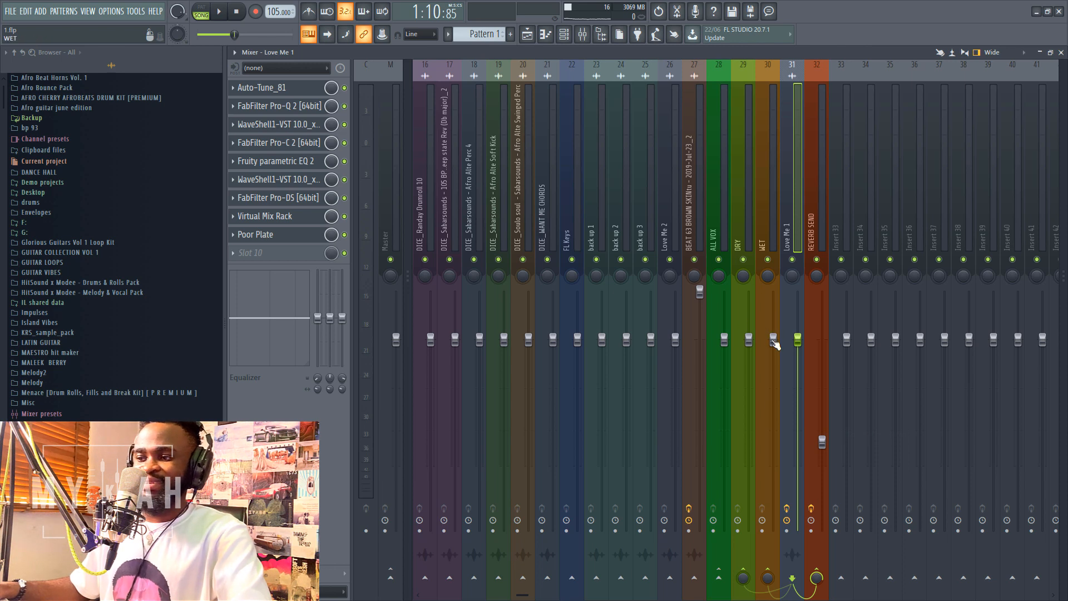
- Pull the WET fader all the way down and play the song to check the DRY and REVERB SEND signals
drag(774, 341, 767, 508)
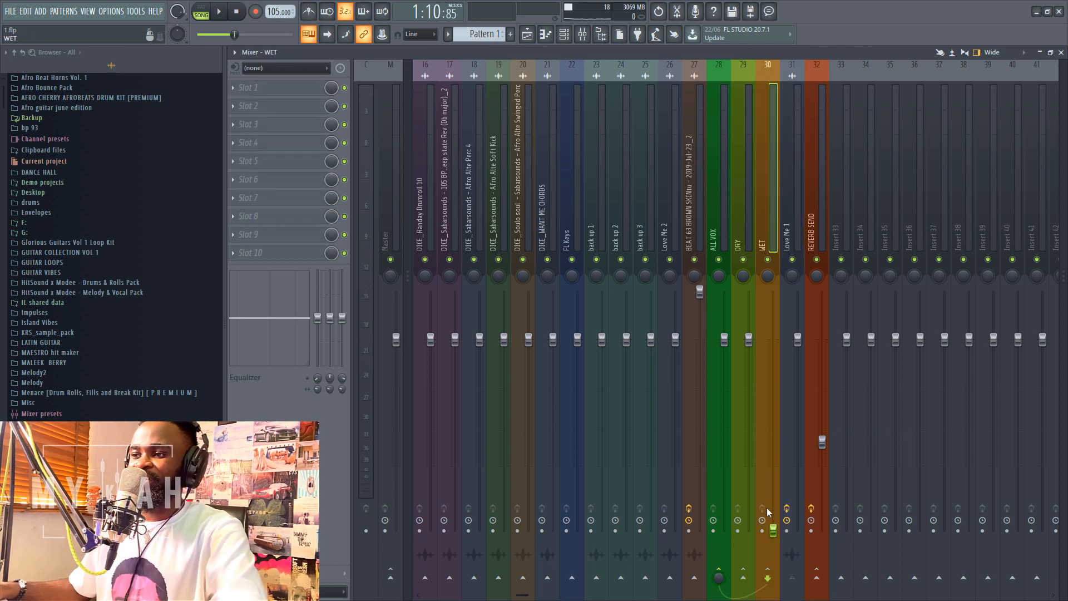
key(space)
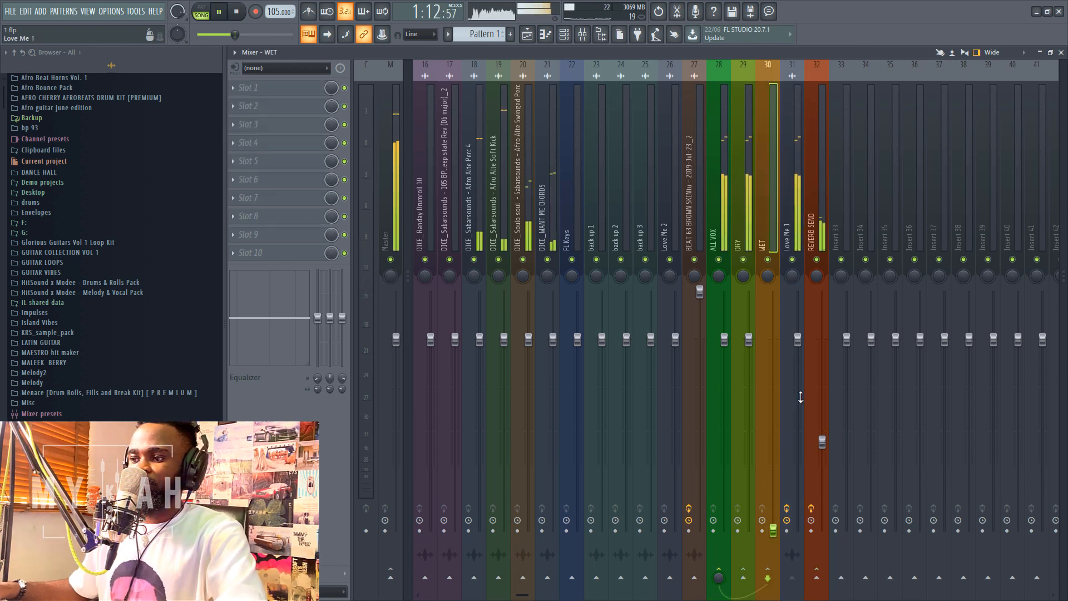
click(823, 442)
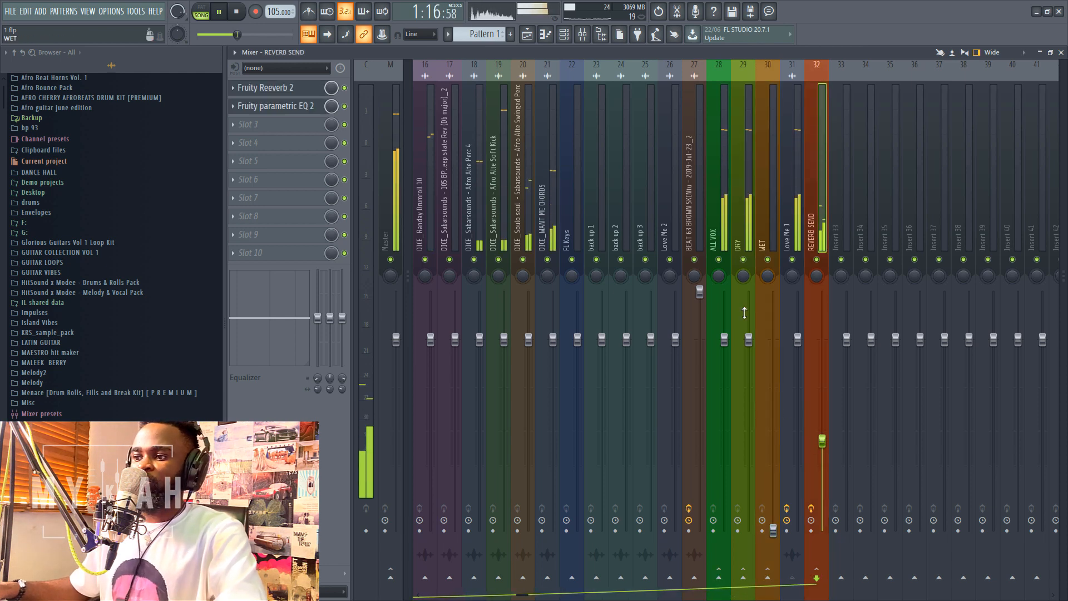
key(space)
- Check the vocal routing from Love Me 1 through DRY and WET, and play the song with ALL VOX temporarily muted
click(792, 221)
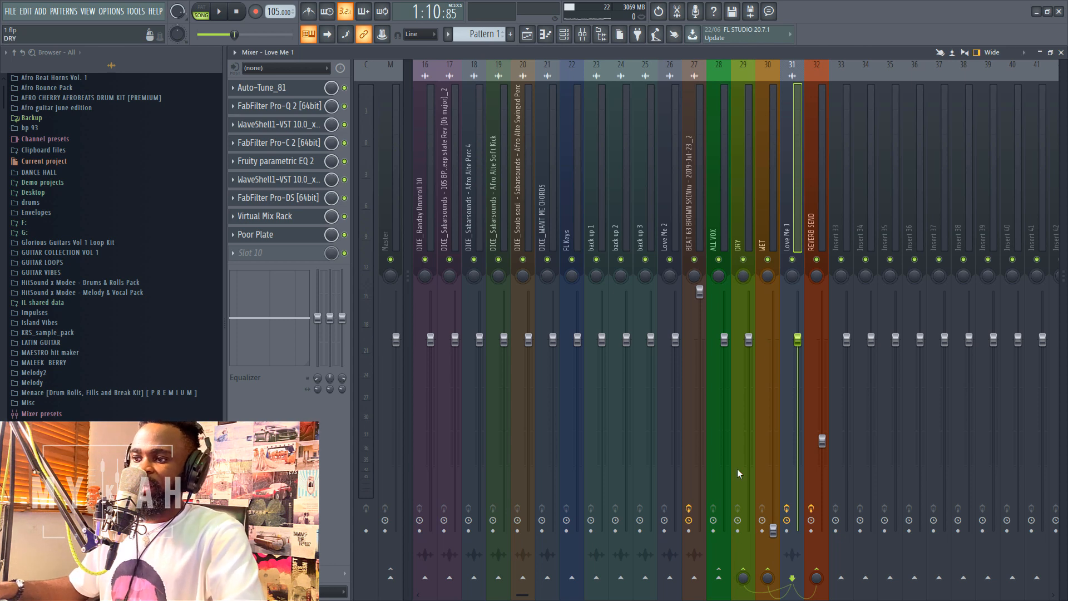
click(738, 248)
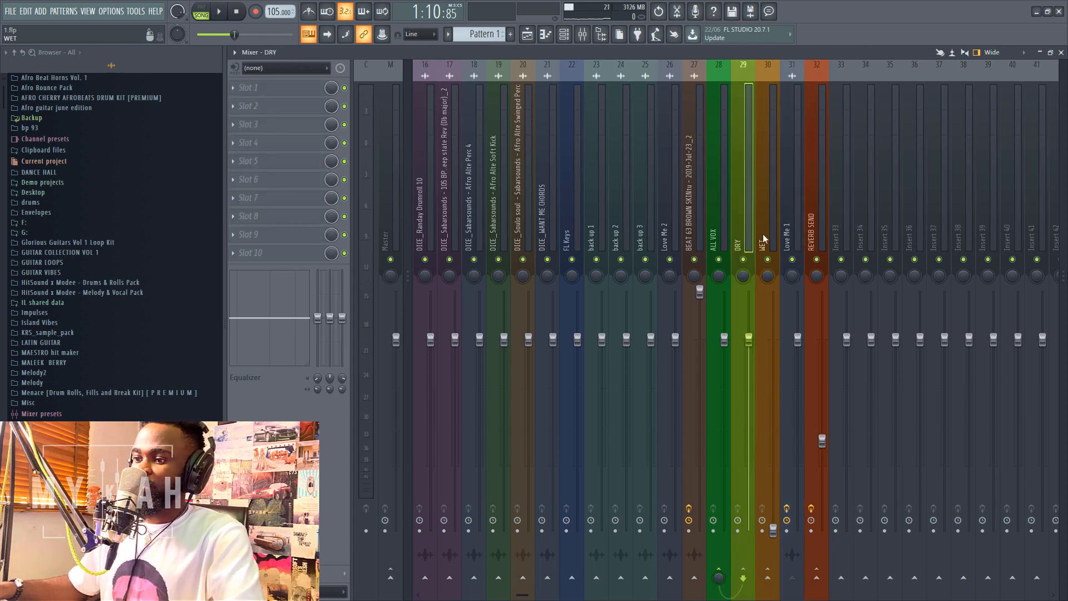
ctrl+click(763, 234)
click(719, 222)
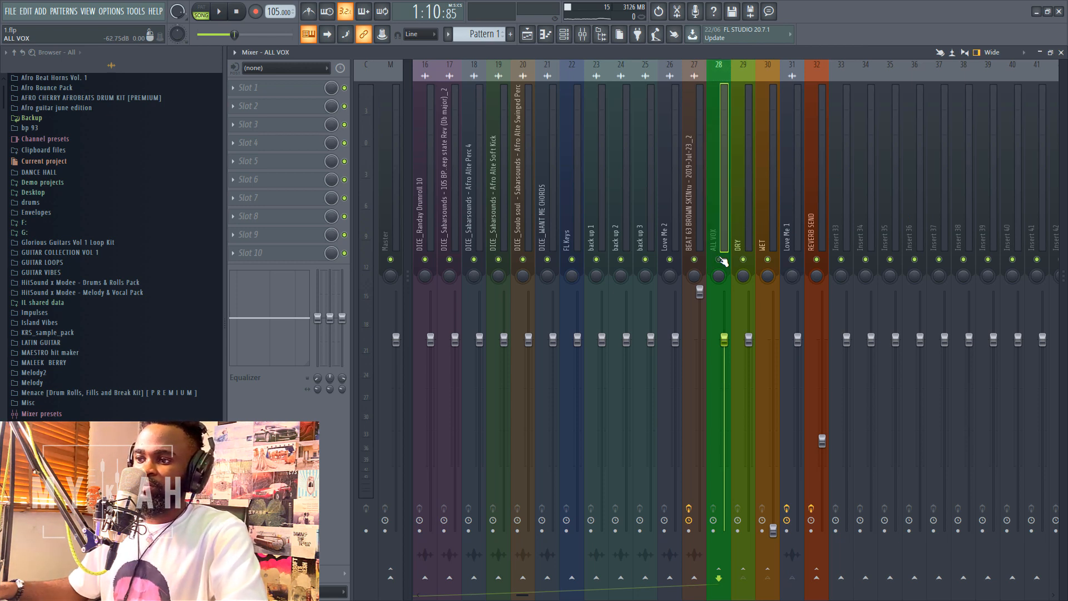
key(space)
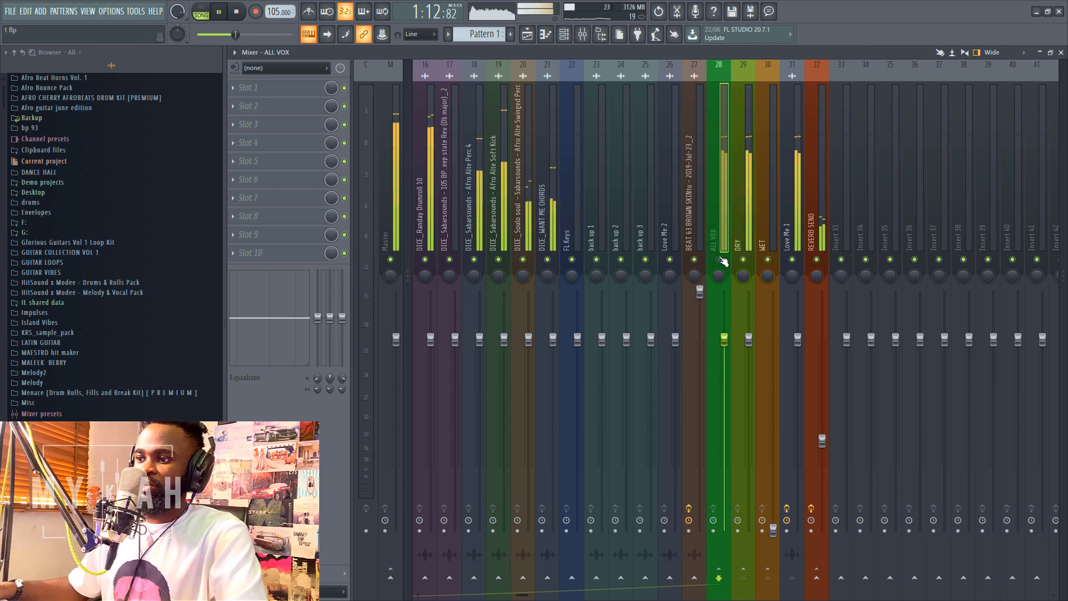
key(space)
click(722, 260)
- Route REVERB SEND only to ALL VOX and play the song with ALL VOX muted to test the routing
click(825, 224)
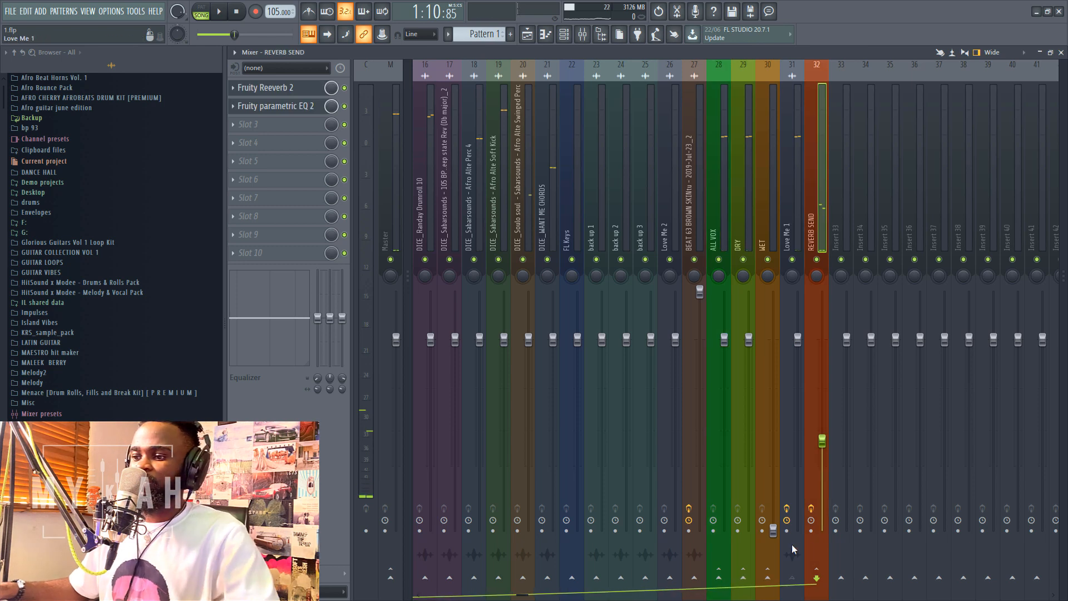
right_click(722, 579)
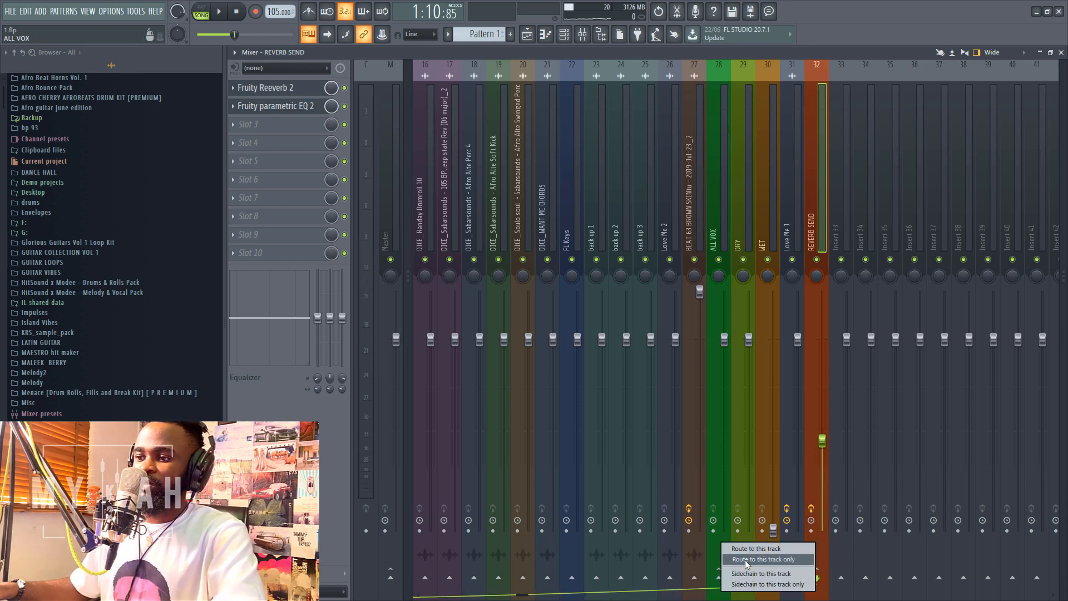
click(746, 559)
click(720, 259)
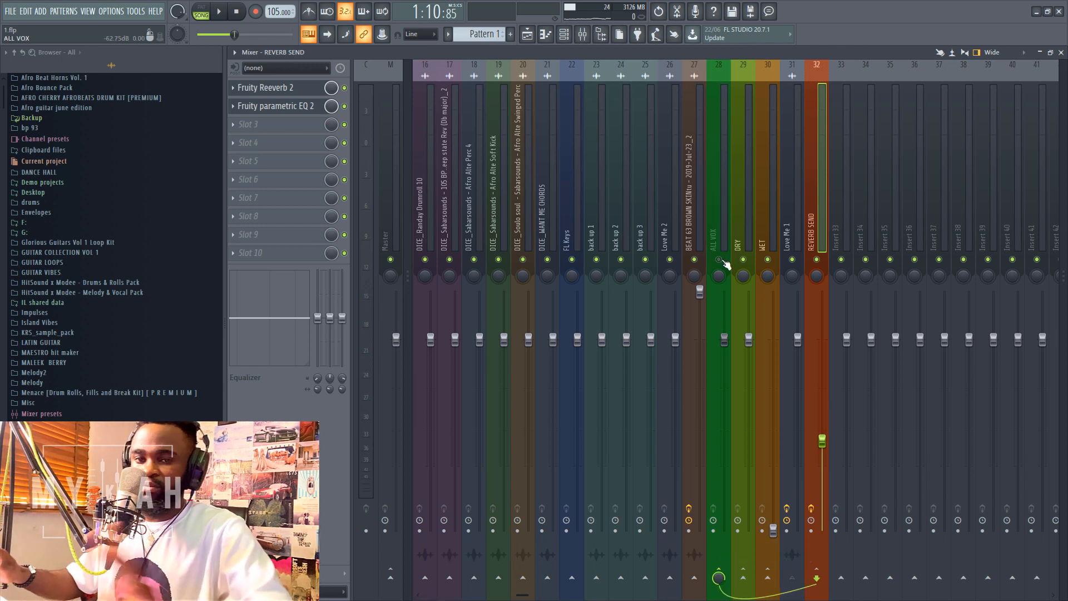
key(space)
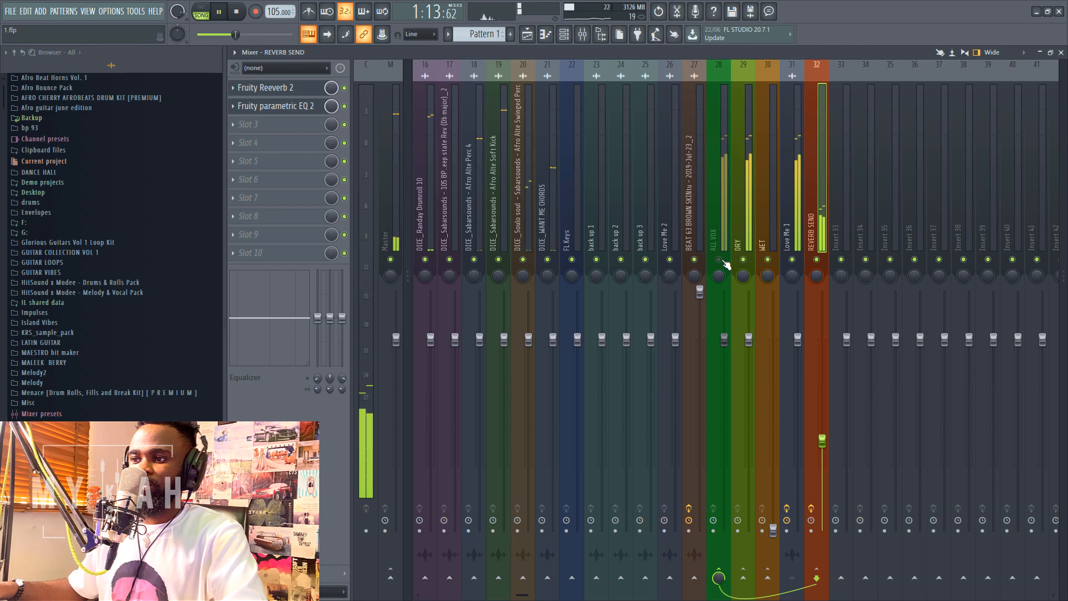
- Unmute ALL VOX and play the song to check the vocal with the dry and reverb signals
key(space)
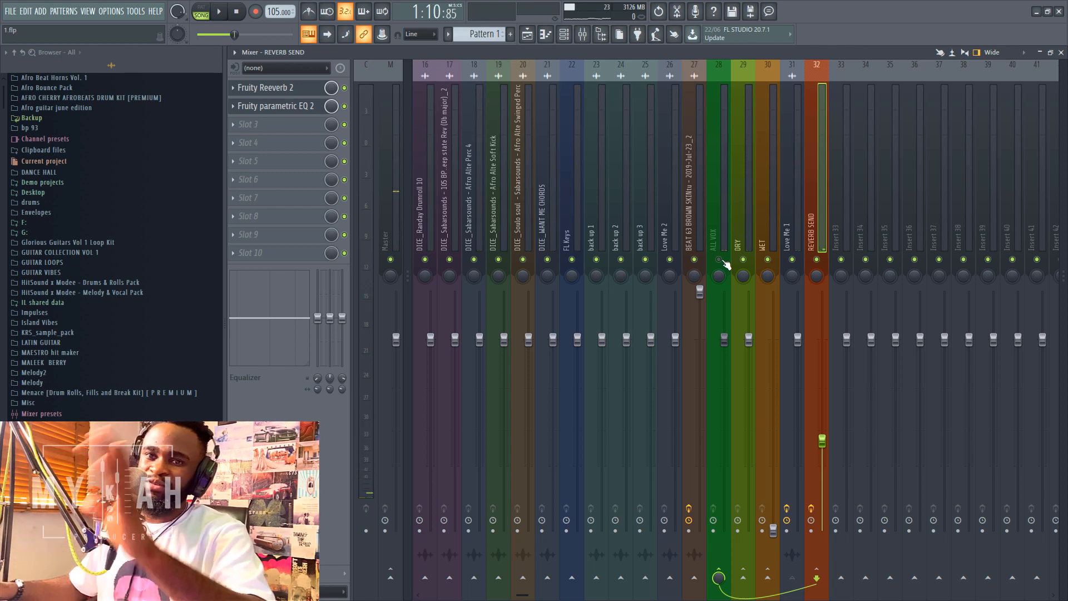
key(space)
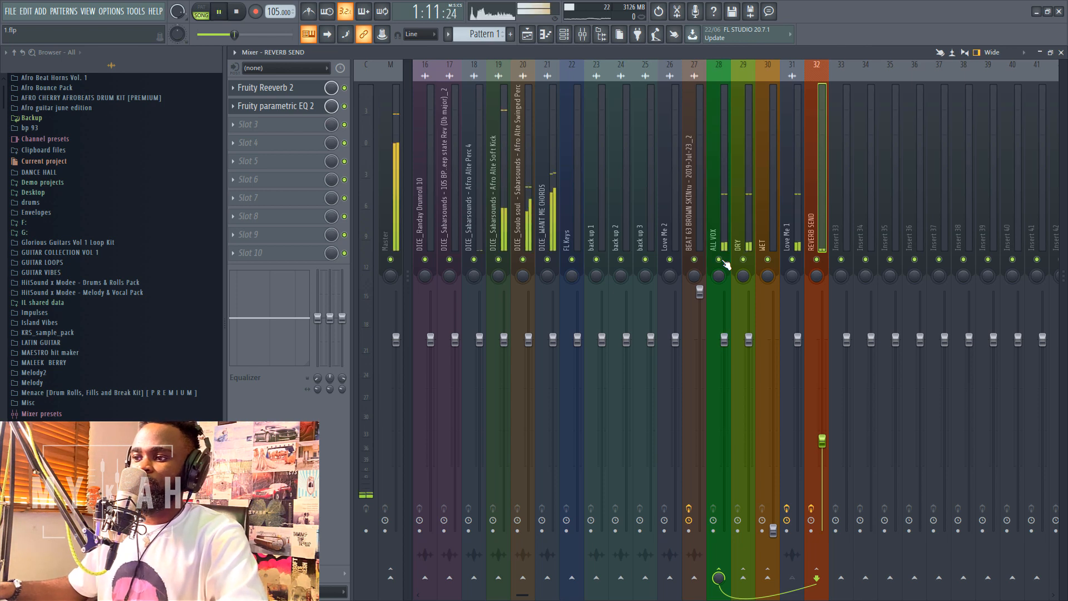
key(space)
- Load the FET Compressor in the first effect slot of the WET track
click(769, 213)
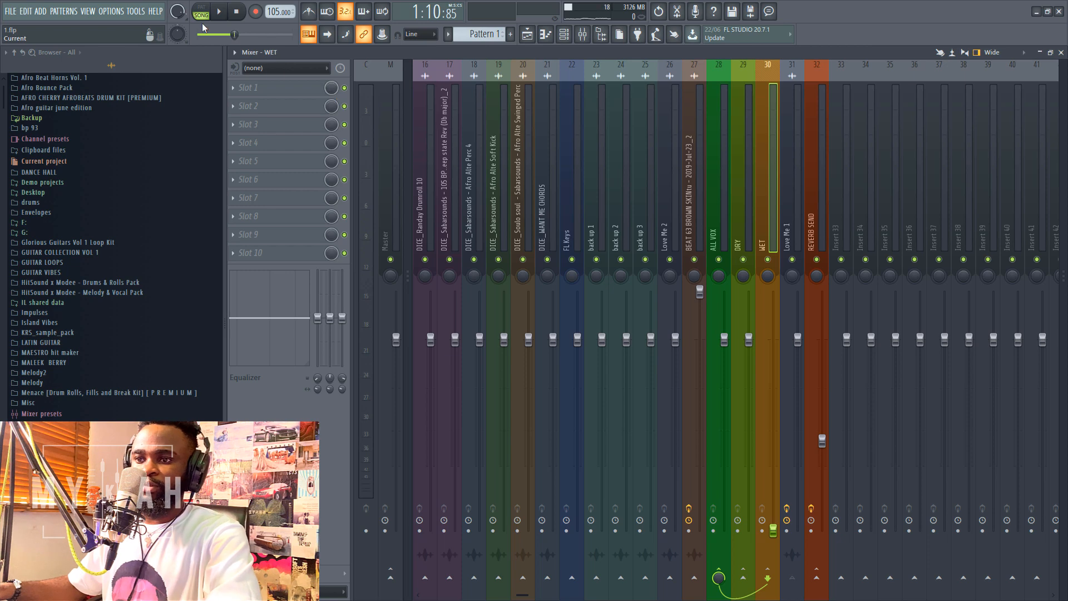
click(271, 87)
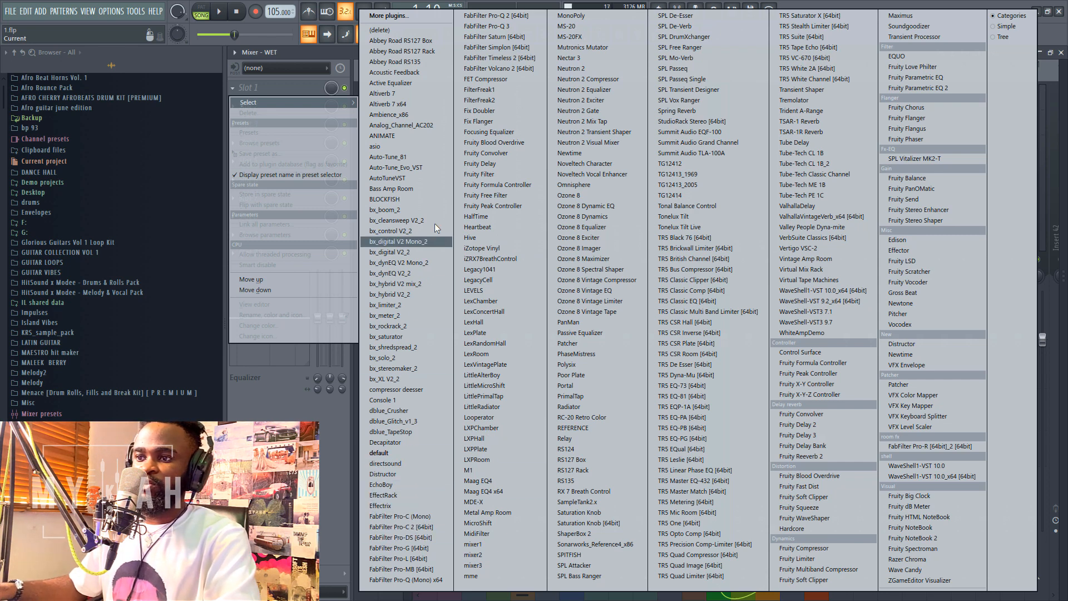
click(506, 79)
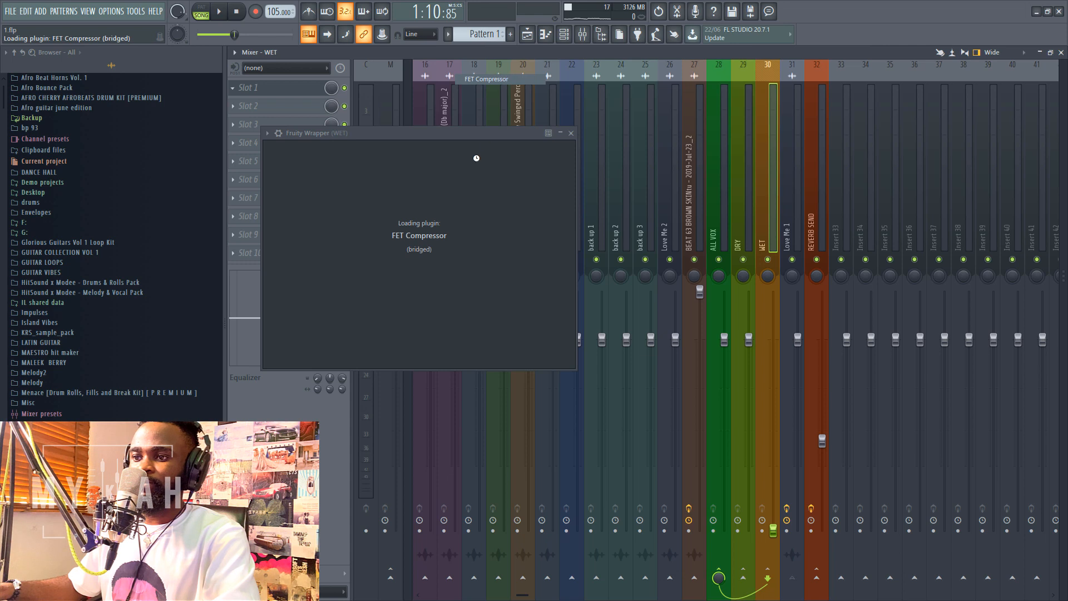
drag(462, 136, 547, 149)
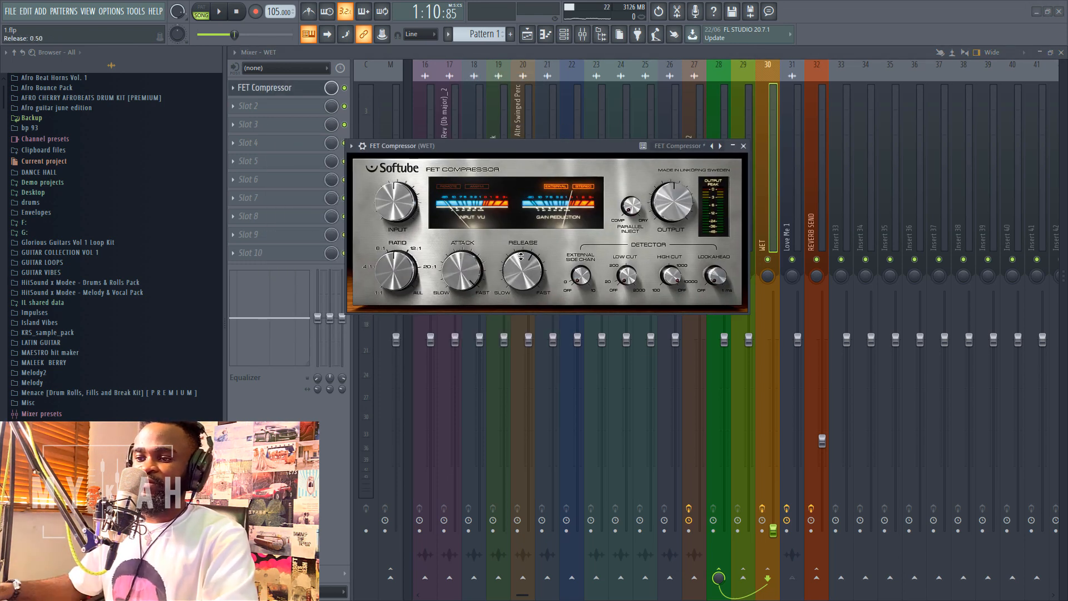
- Adjust the release of the FET Compressor on WET and set its ratio to 20:1
drag(518, 278, 528, 218)
drag(407, 221, 407, 156)
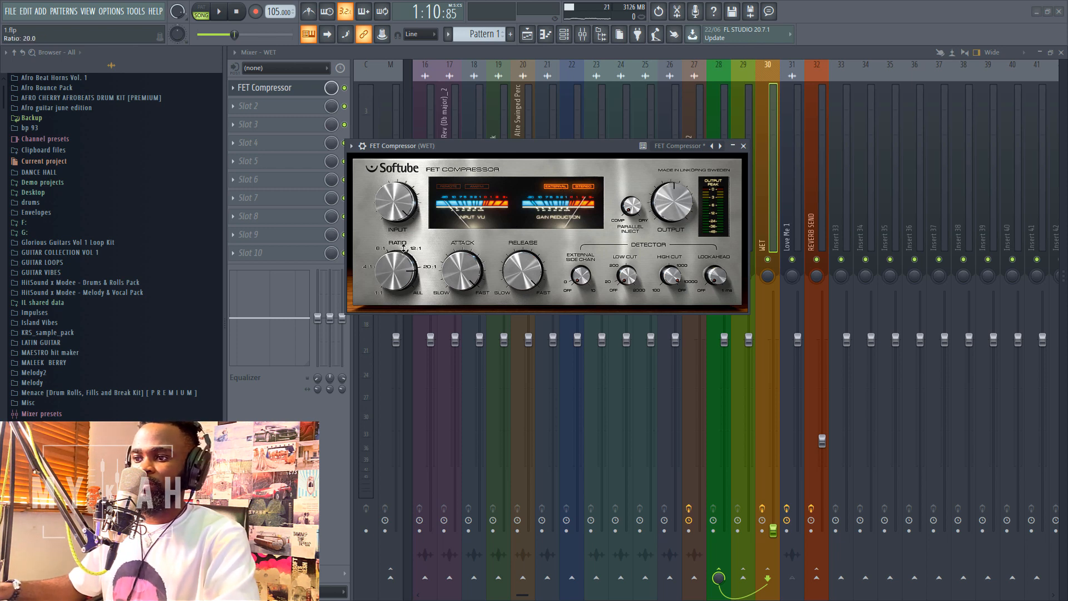
drag(569, 147, 531, 146)
- Raise the WET fader to blend in the compressed vocal and slightly lower the REVERB SEND fader while checking playback
key(space)
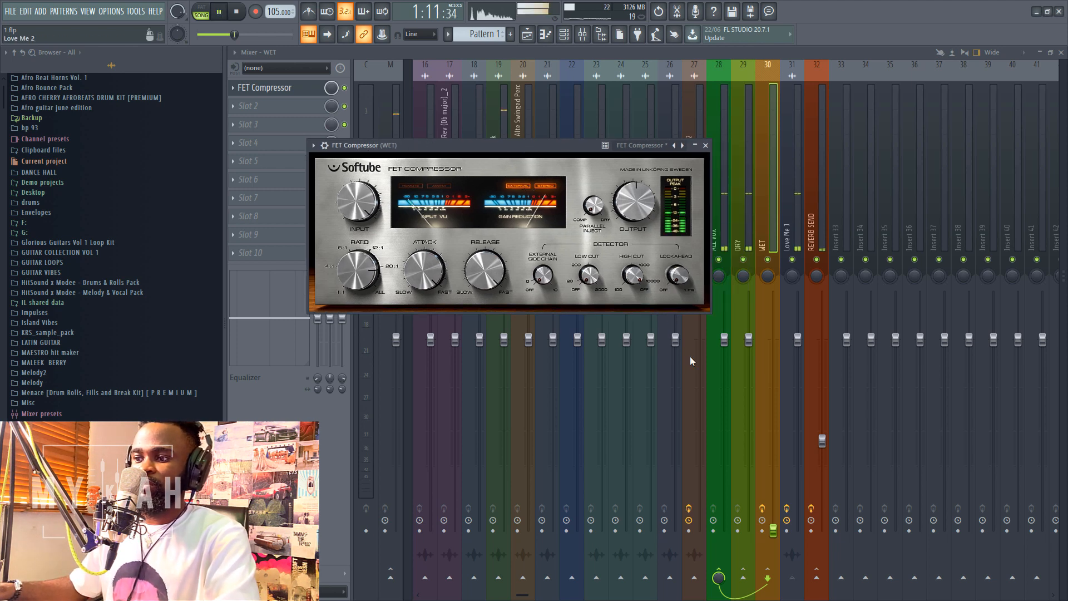
click(774, 530)
key(space)
drag(773, 530, 773, 470)
key(space)
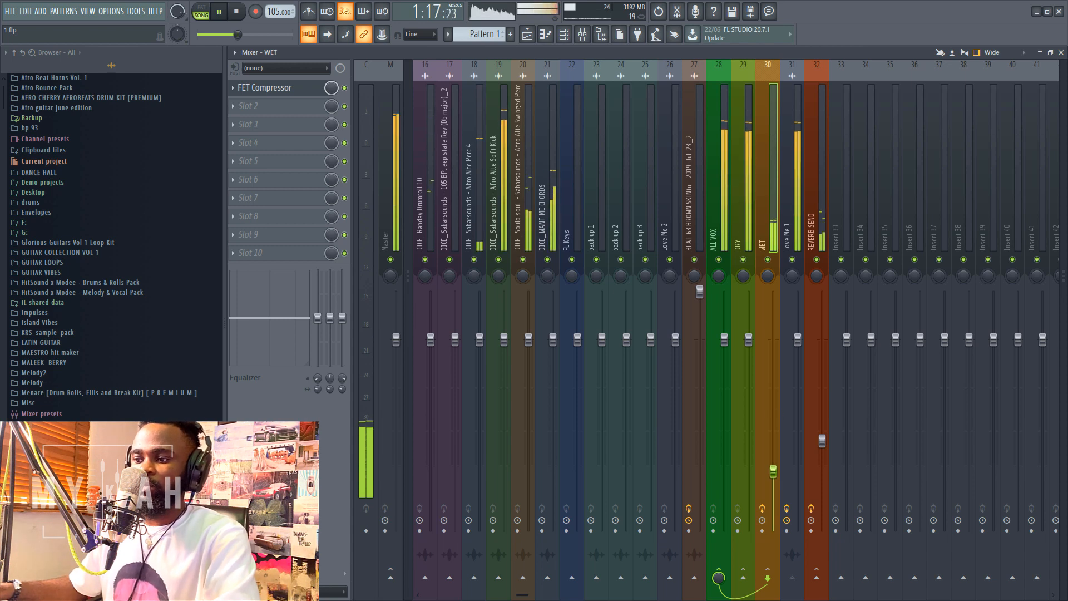
drag(823, 441, 823, 450)
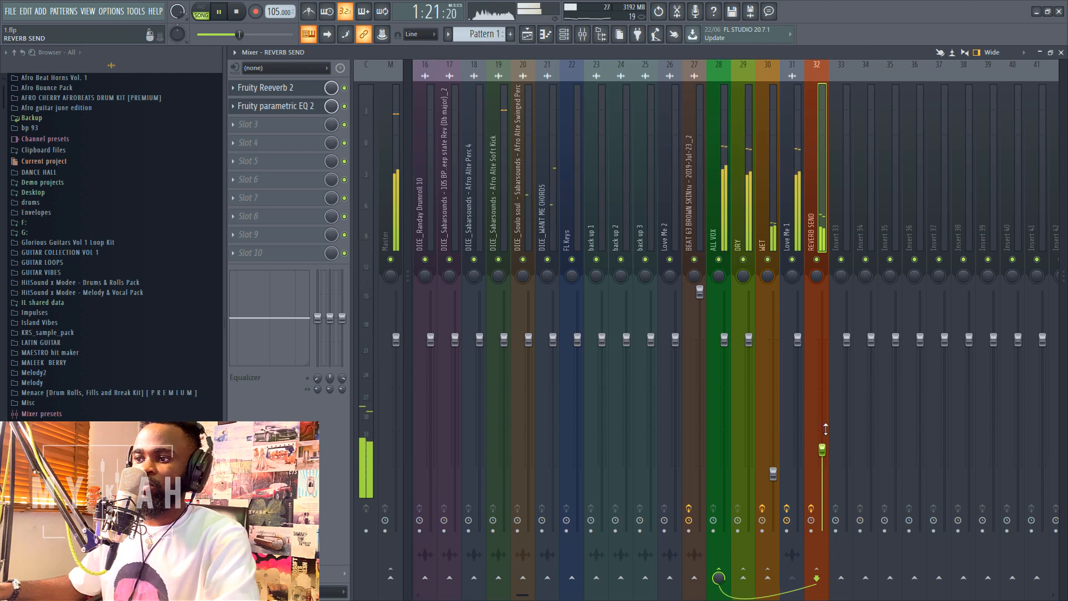
- Set the Wet level of Poor Plate on Love Me 1 to -18.8913 dB and check REVERB SEND
click(799, 226)
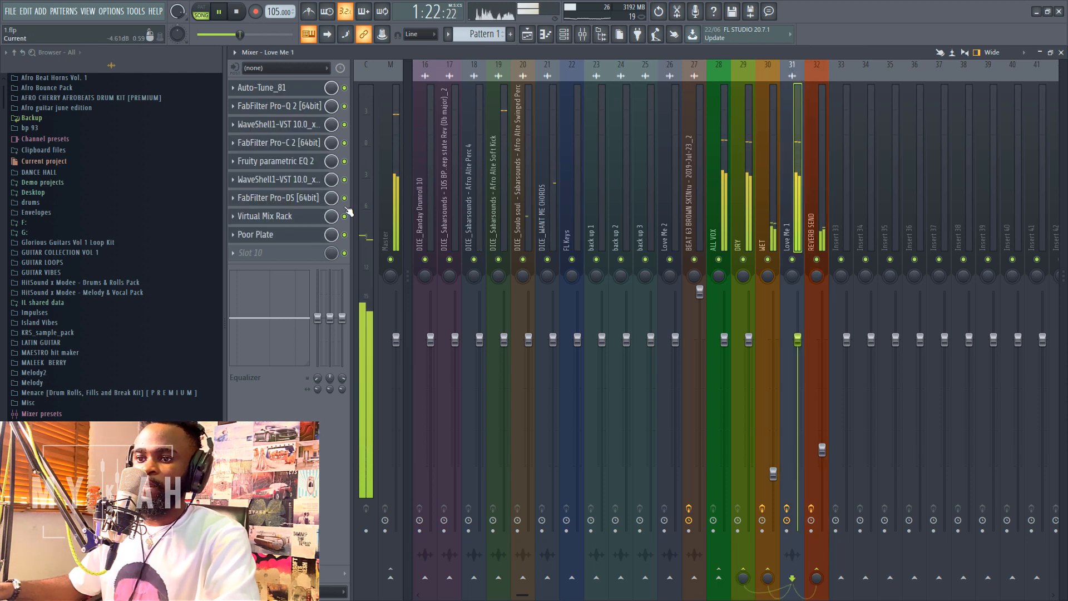
click(278, 236)
drag(532, 183, 532, 190)
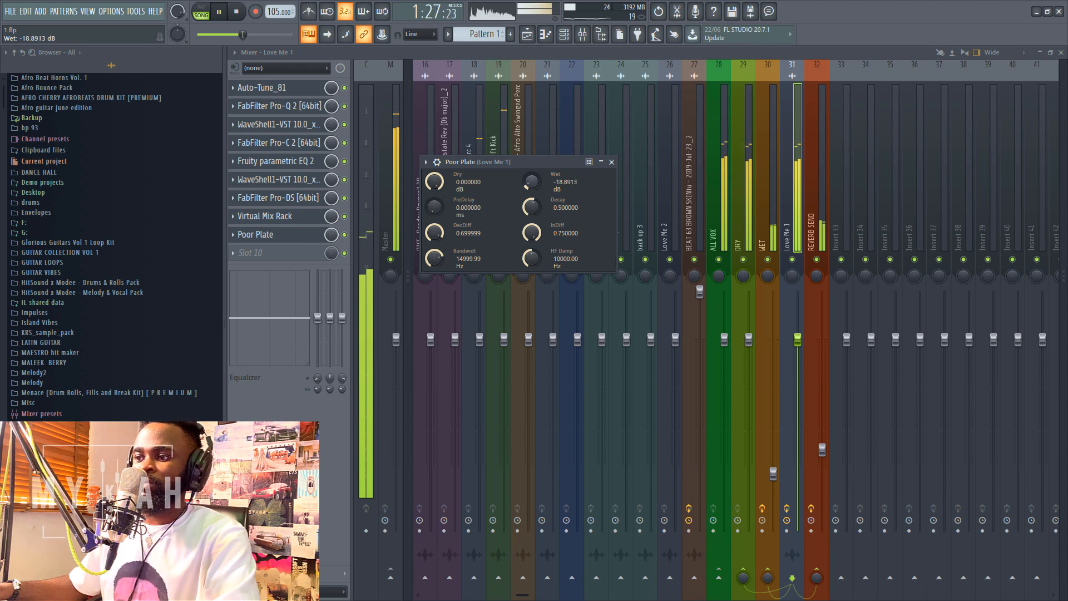
click(823, 449)
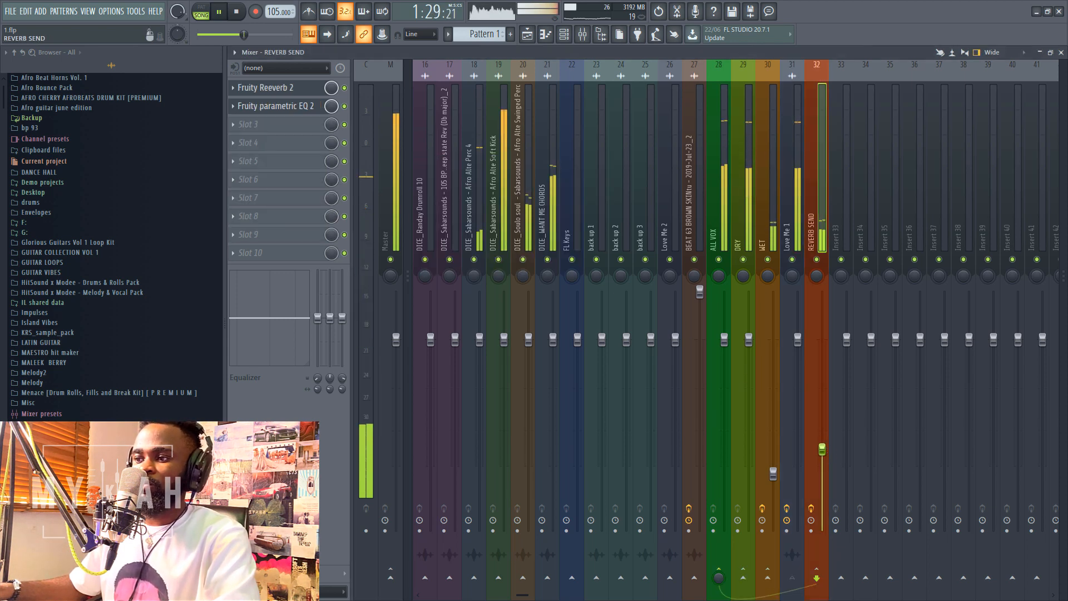
- Check the playback position across the whole song in the playlist and return to the mixer
click(531, 35)
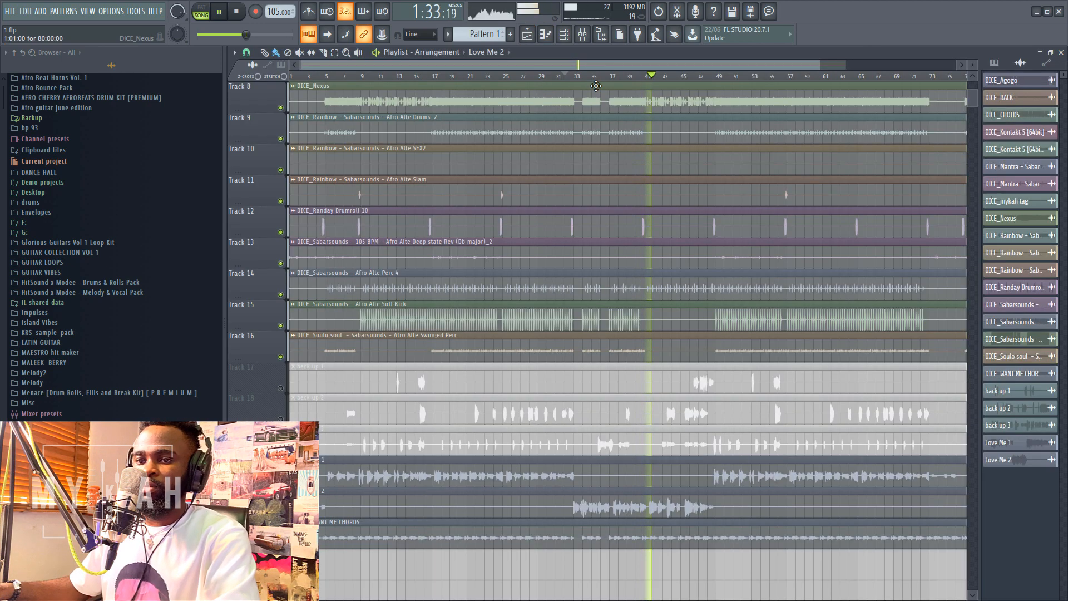
scroll(608, 83, down, 1)
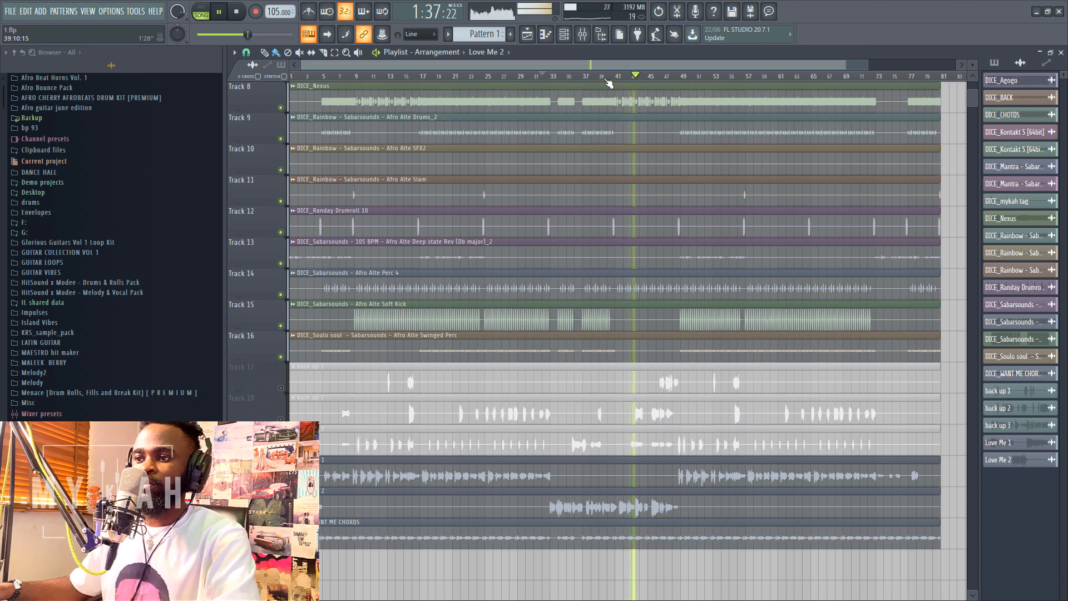
click(583, 34)
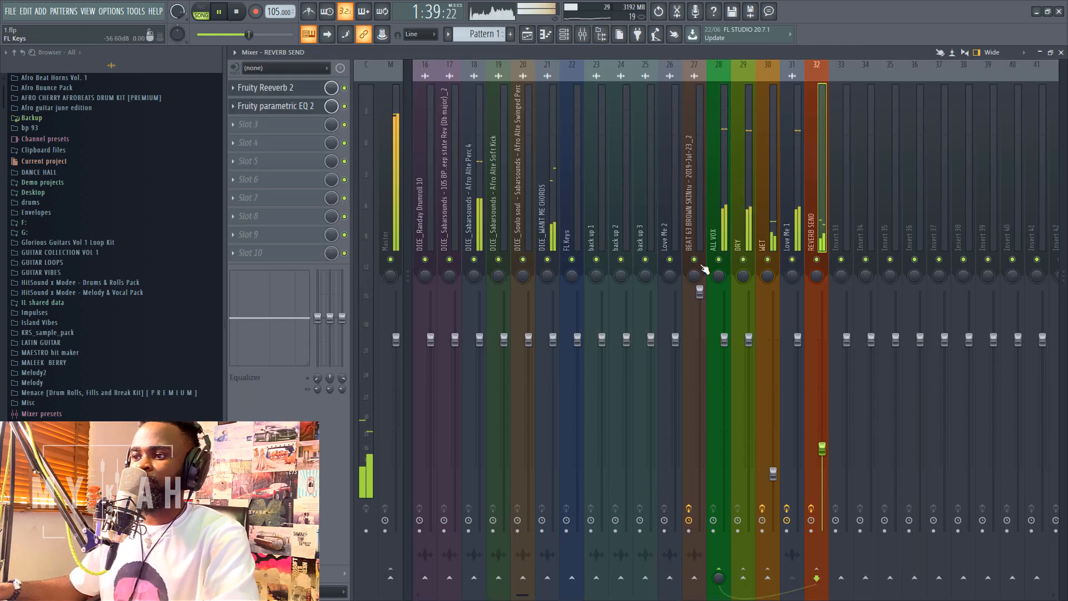
- Review the CLA-76 on Love Me 1 and slightly lower the treble boost in its Fruity parametric EQ 2
click(786, 232)
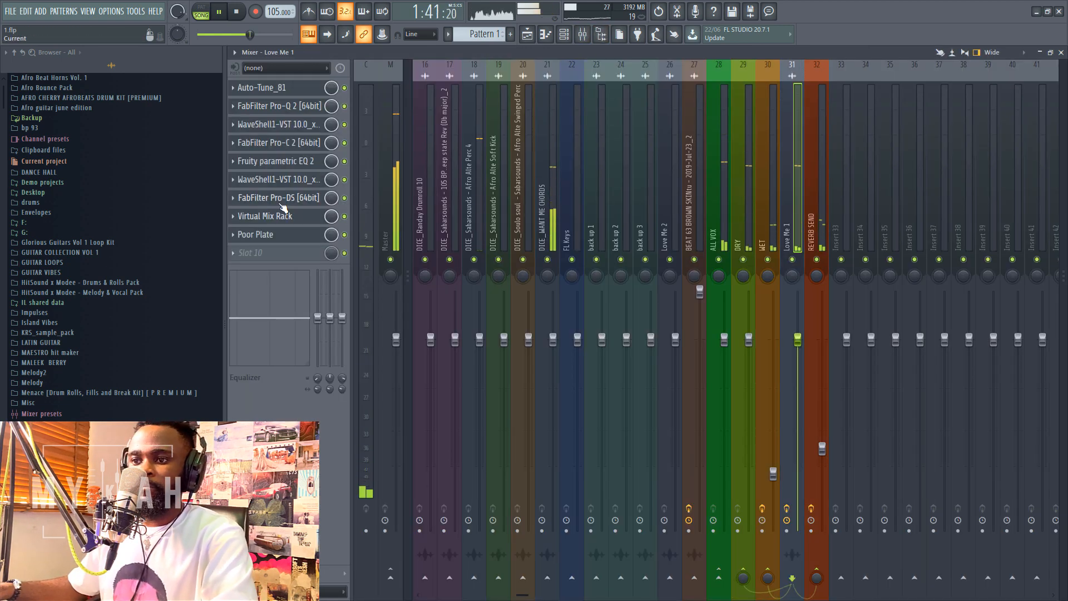
click(278, 179)
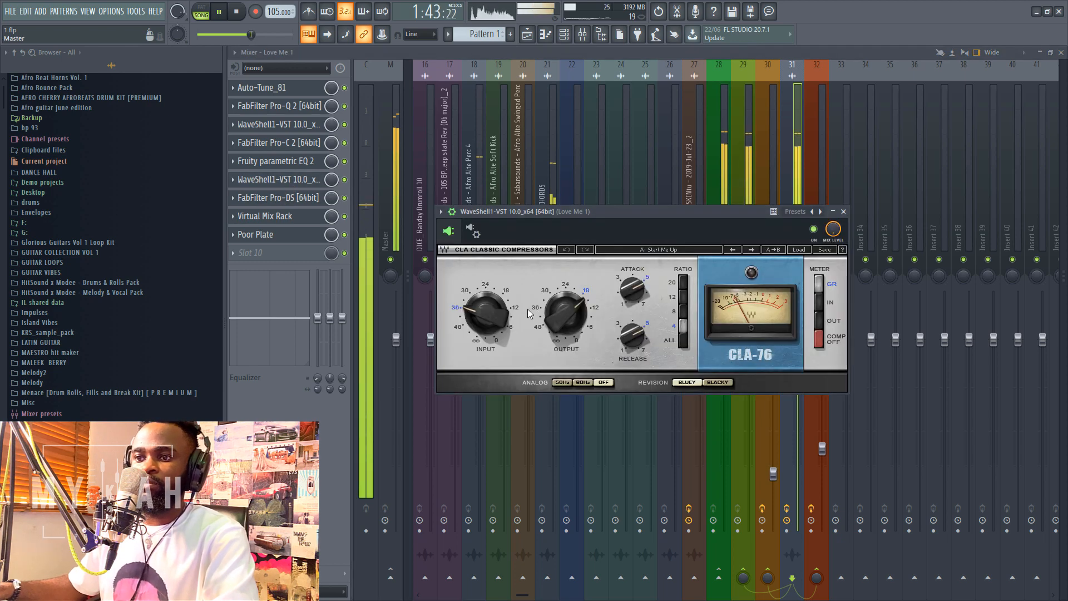
click(302, 180)
click(302, 179)
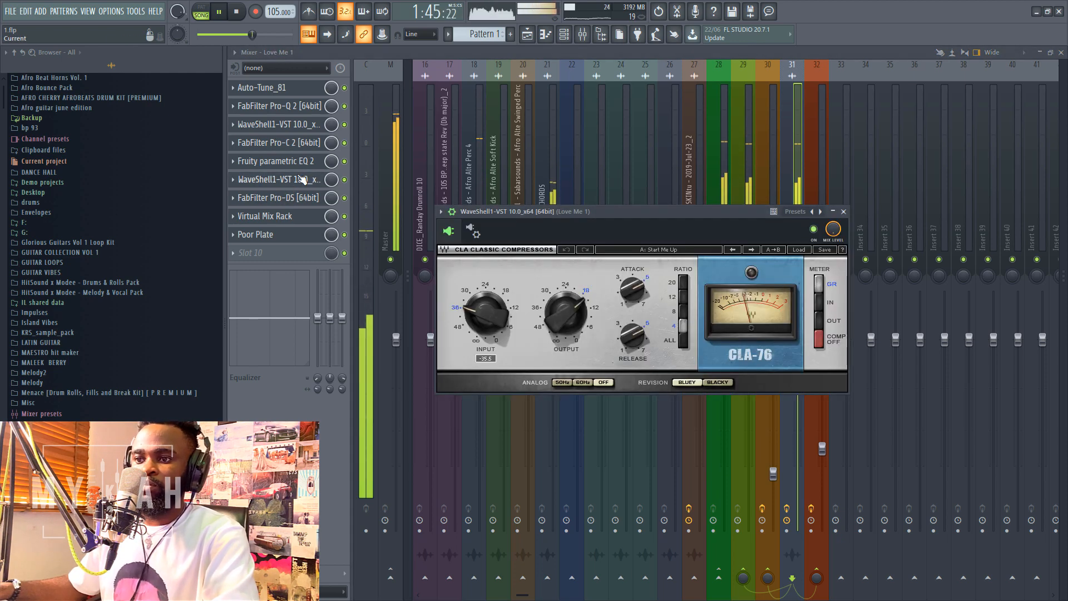
click(302, 180)
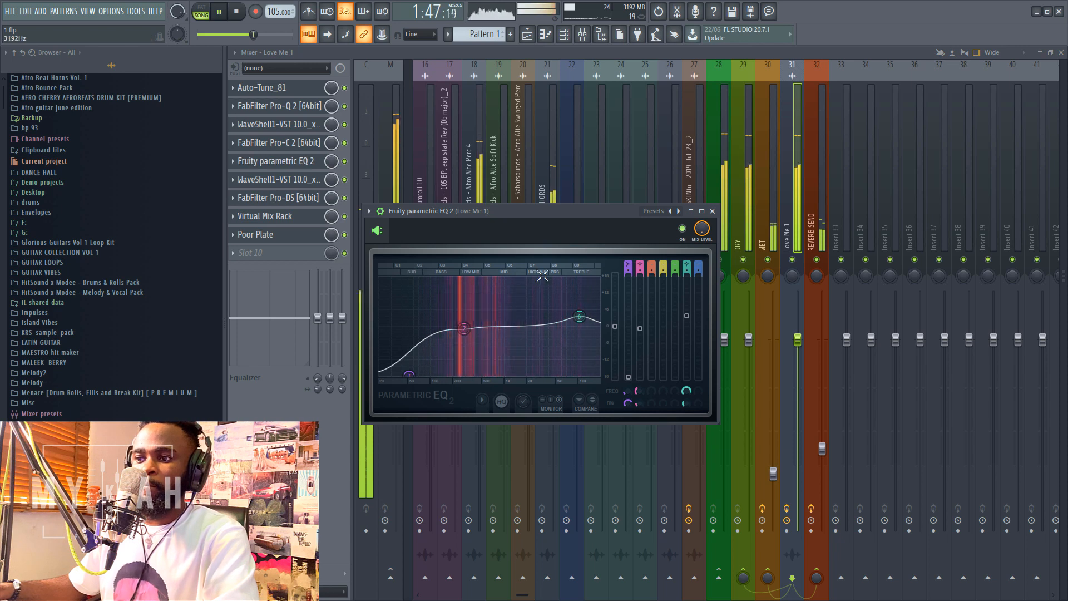
drag(579, 317, 578, 320)
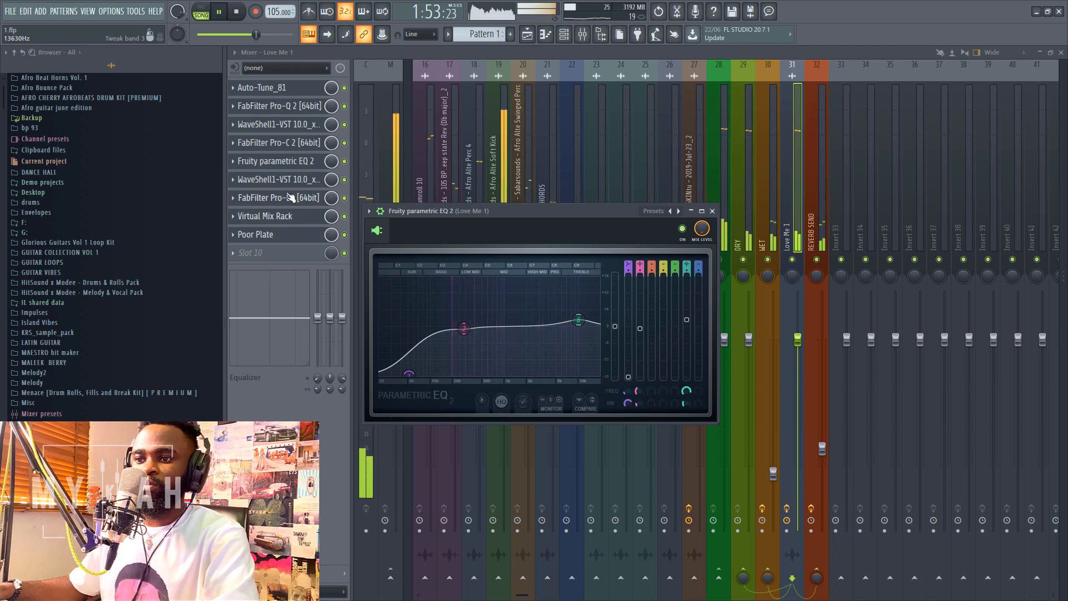
- Shrink the playlist's track height and review the full arrangement while the song plays
click(527, 34)
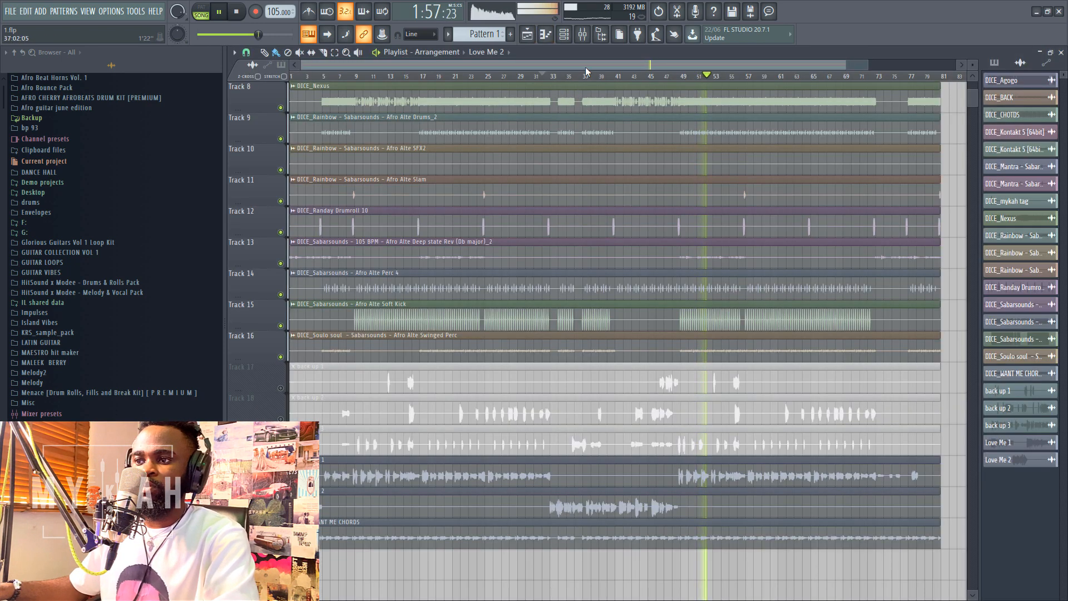
scroll(593, 79, down, 1)
scroll(567, 185, up, 1)
scroll(566, 185, up, 4)
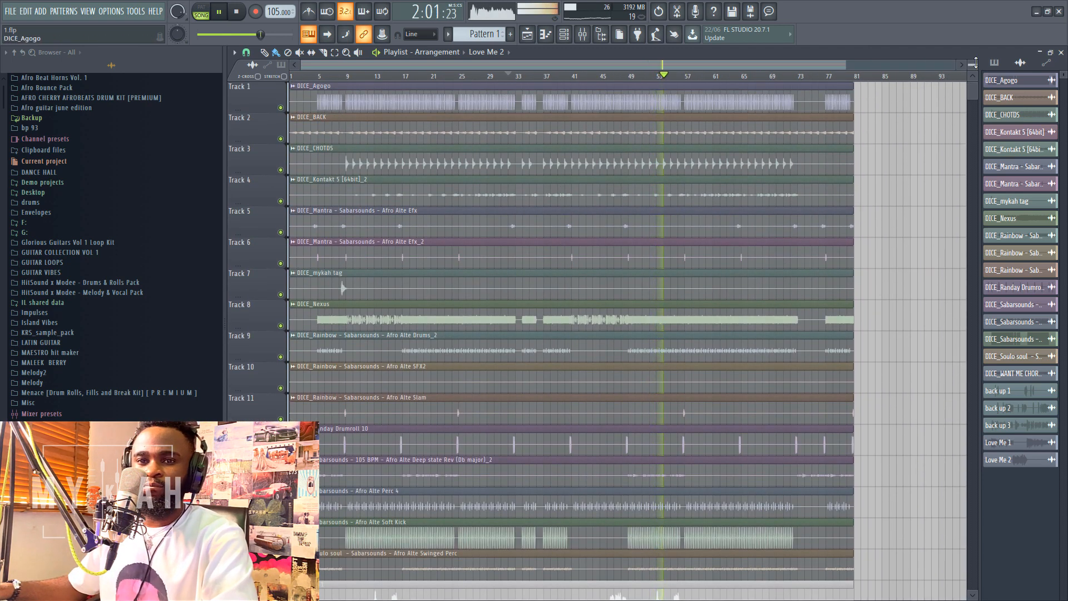
mouse_move(973, 65)
mouse_down()
mouse_move(973, 50)
mouse_move(973, 66)
mouse_up()
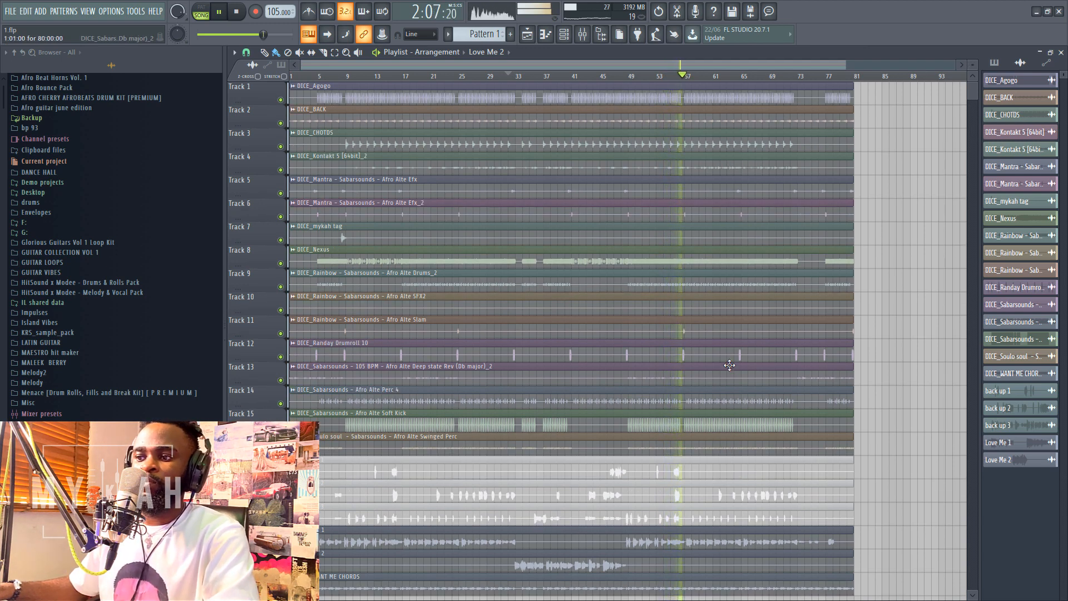
scroll(730, 365, down, 2)
scroll(730, 365, down, 1)
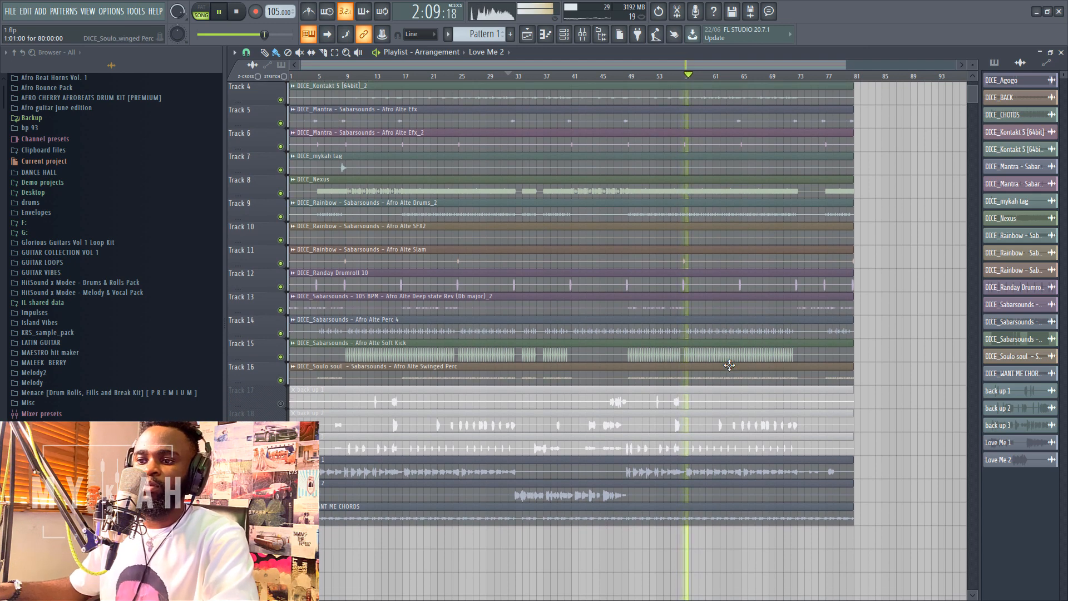
scroll(729, 365, up, 3)
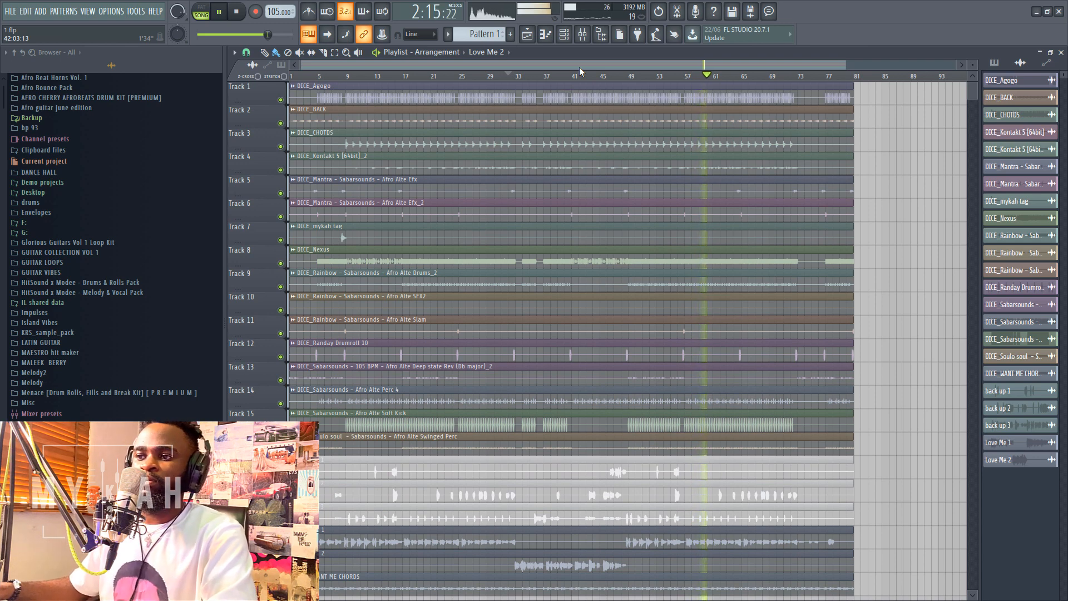
- Return to the mixer and save the project
click(583, 34)
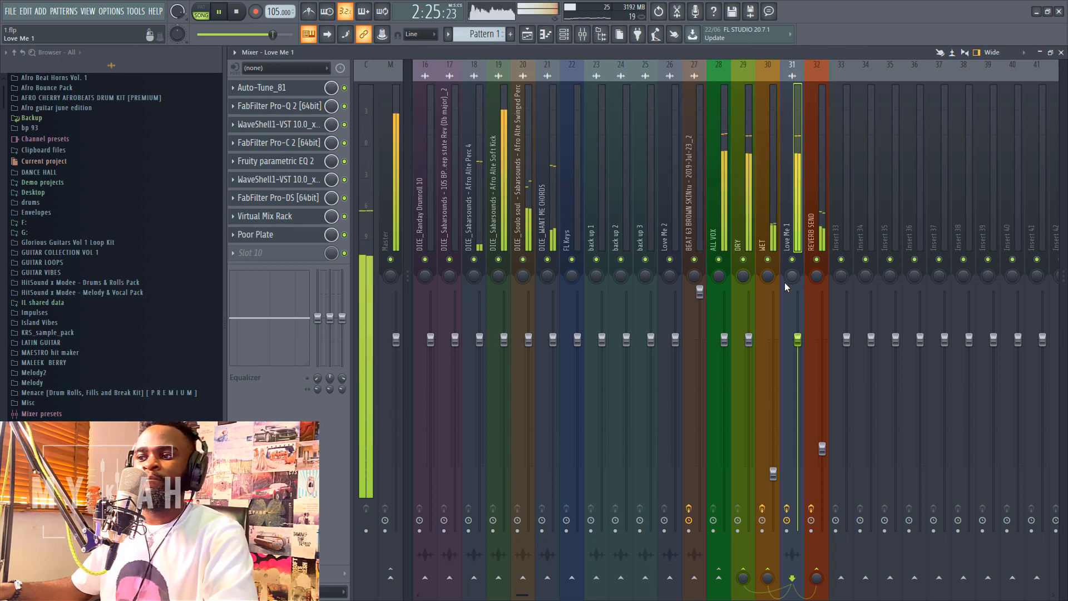
key(ctrl+s)
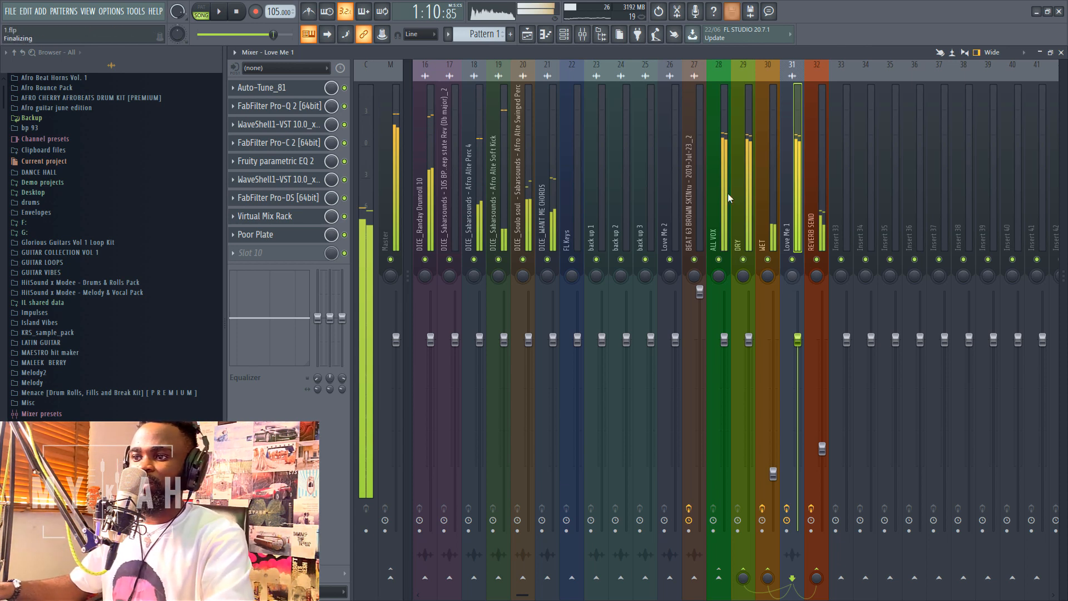
- Move the playlist's playback position to about bar 8 and play the song from there
click(532, 36)
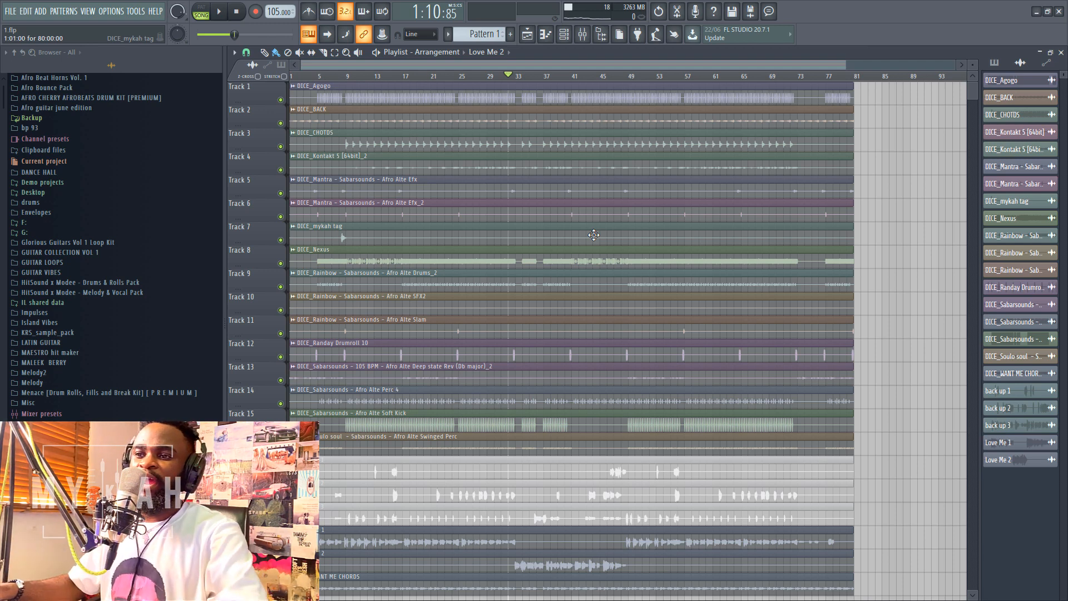
click(343, 78)
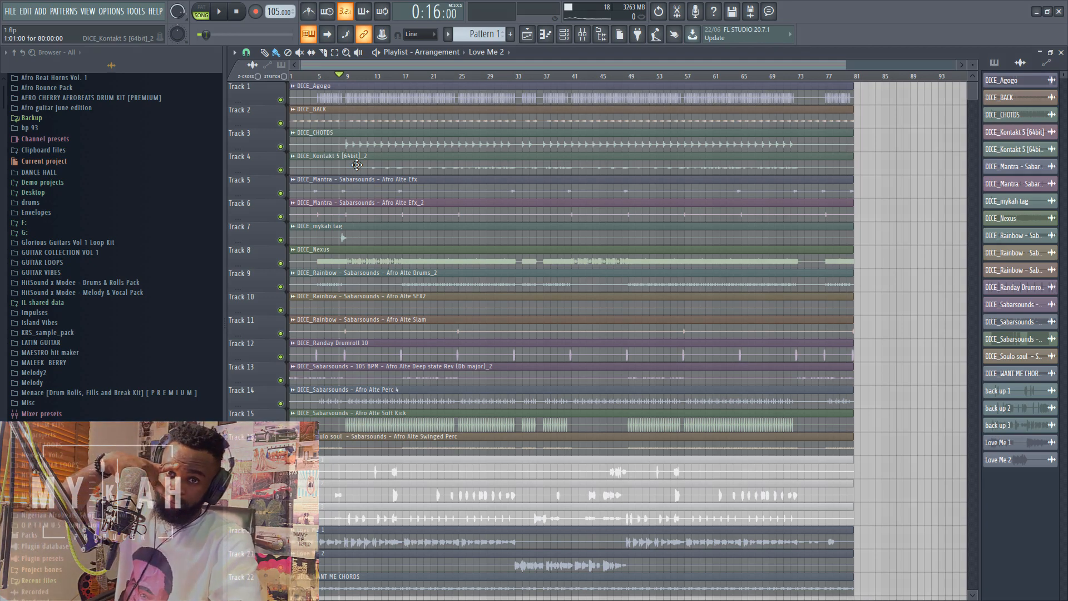
key(space)
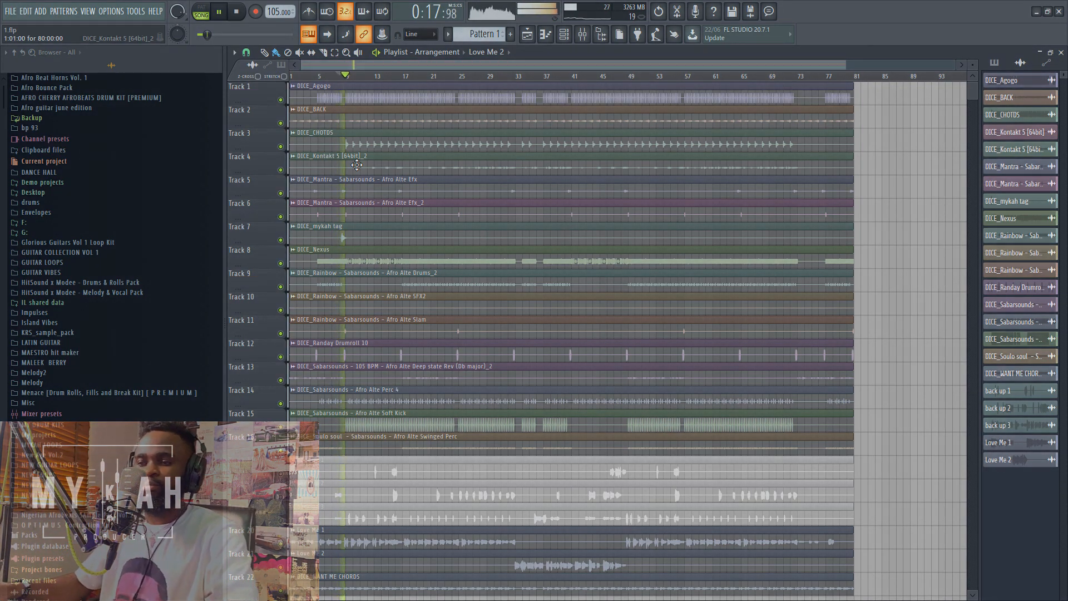